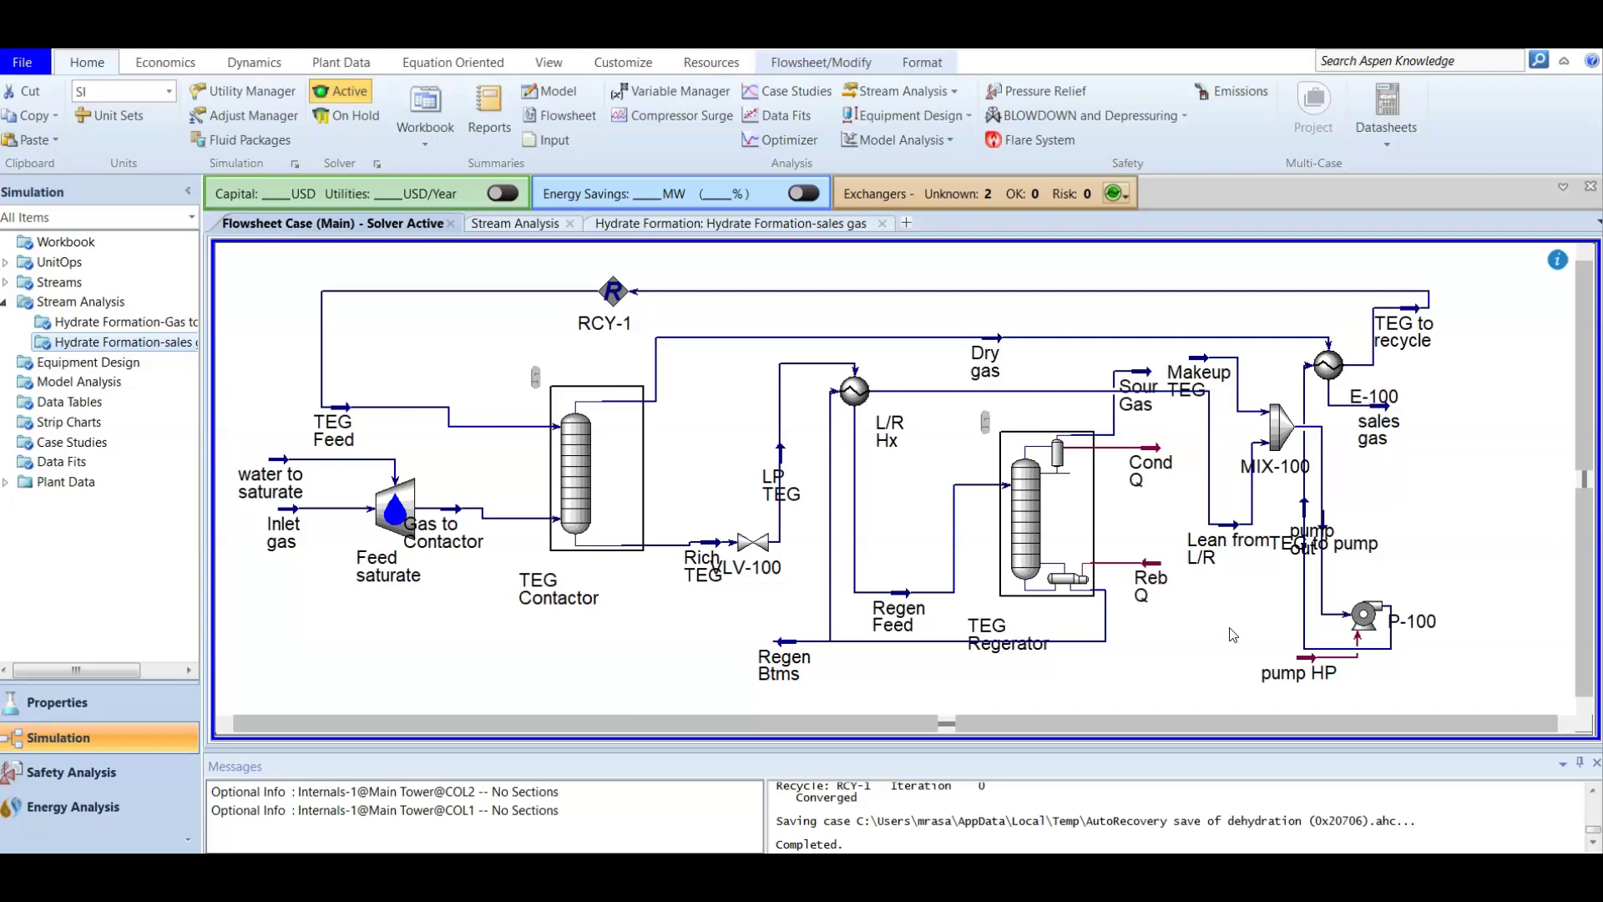
# Step: Place a Component Splitter, X-100, from the Model Palette to the right of the sales gas stream
pyautogui.click(1190, 653)
pyautogui.click(1162, 655)
pyautogui.press('F4')
pyautogui.click(286, 177)
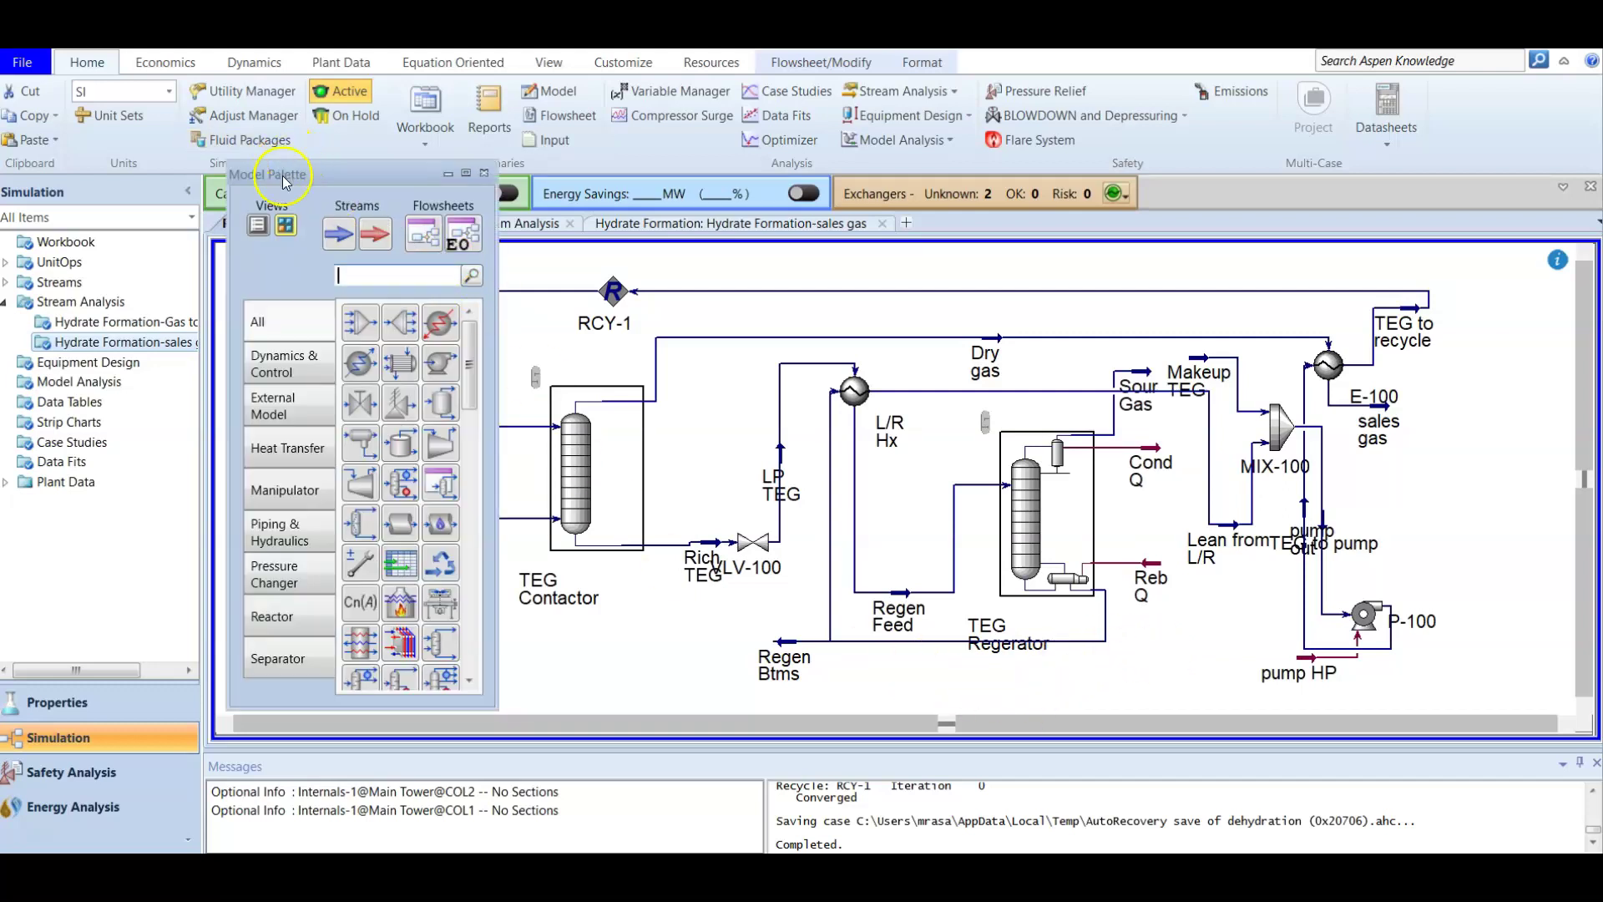
pyautogui.write('comp')
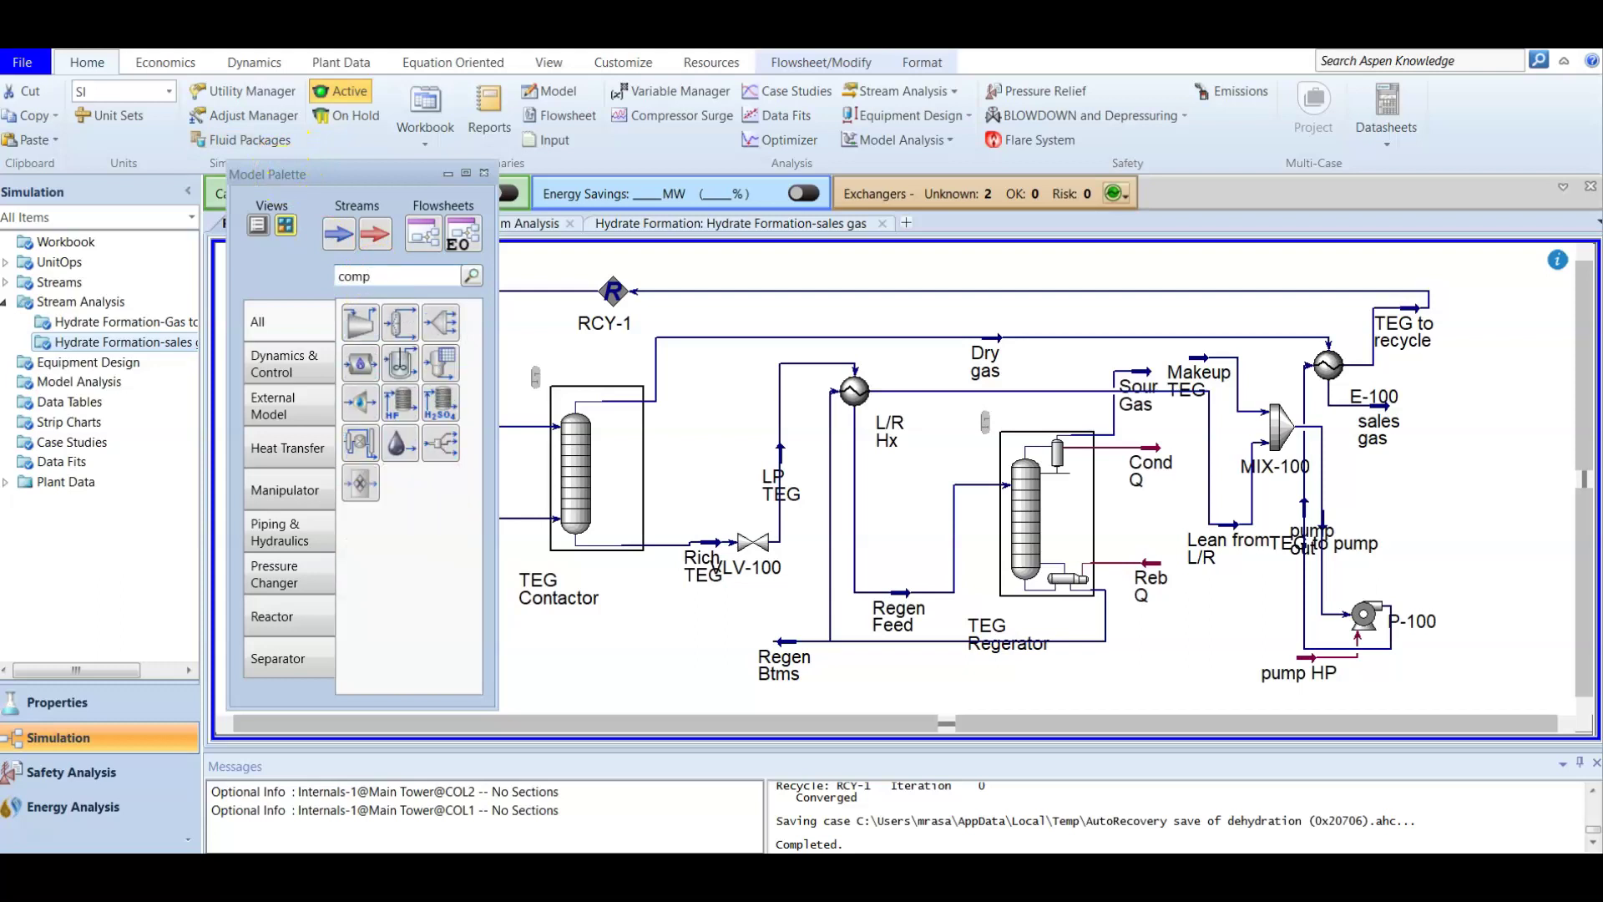
pyautogui.write('o')
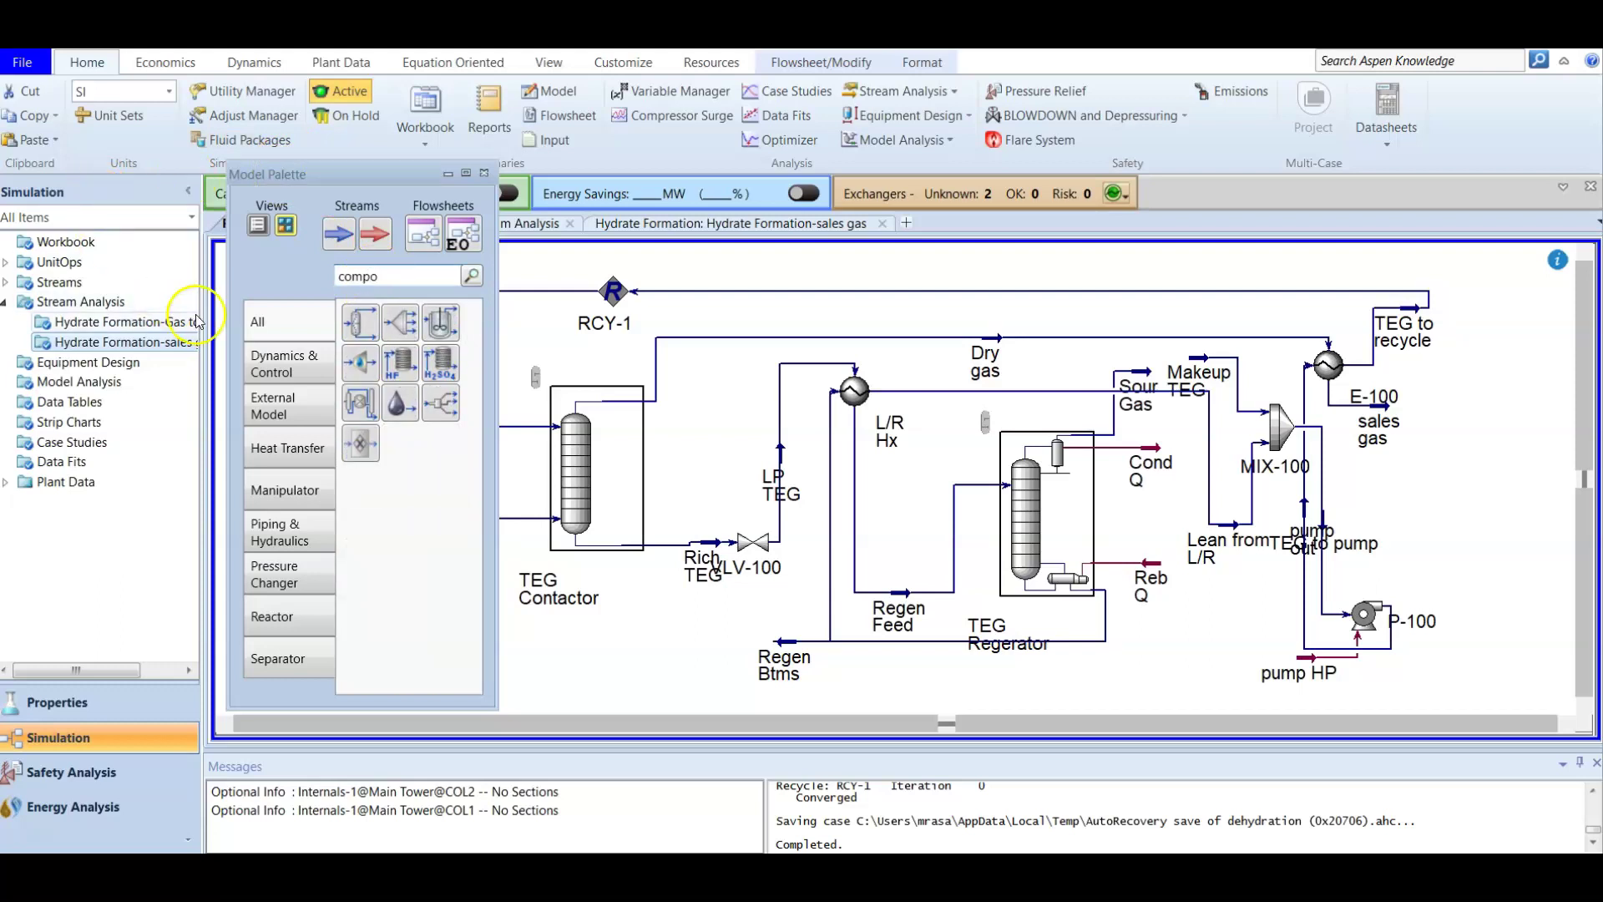
pyautogui.click(357, 329)
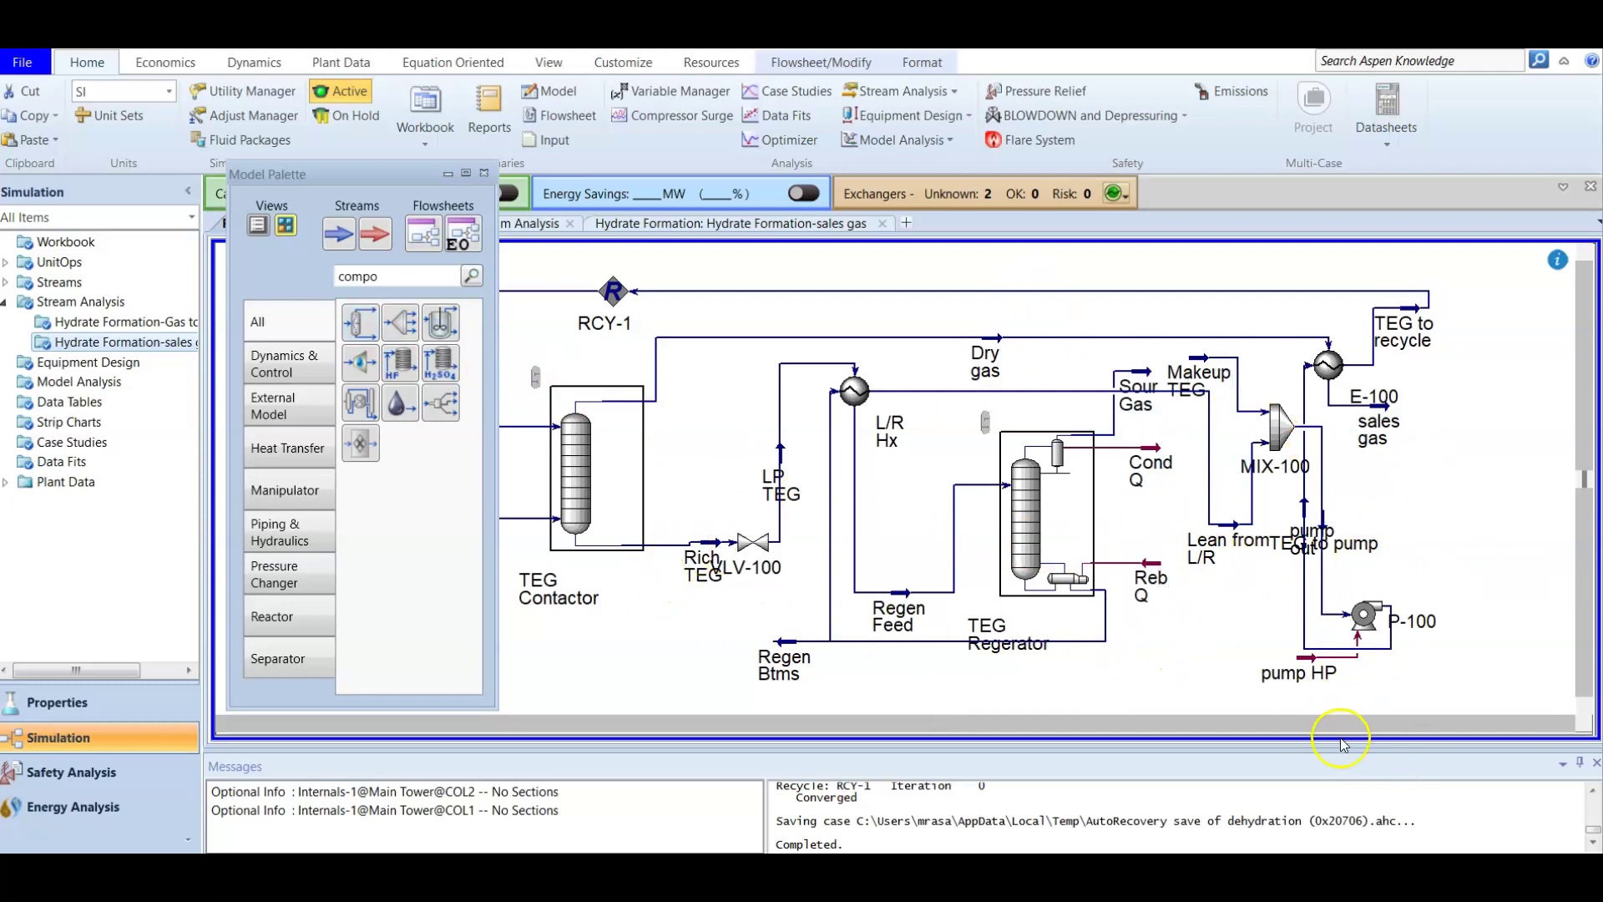
pyautogui.scroll(-2, 894, 478)
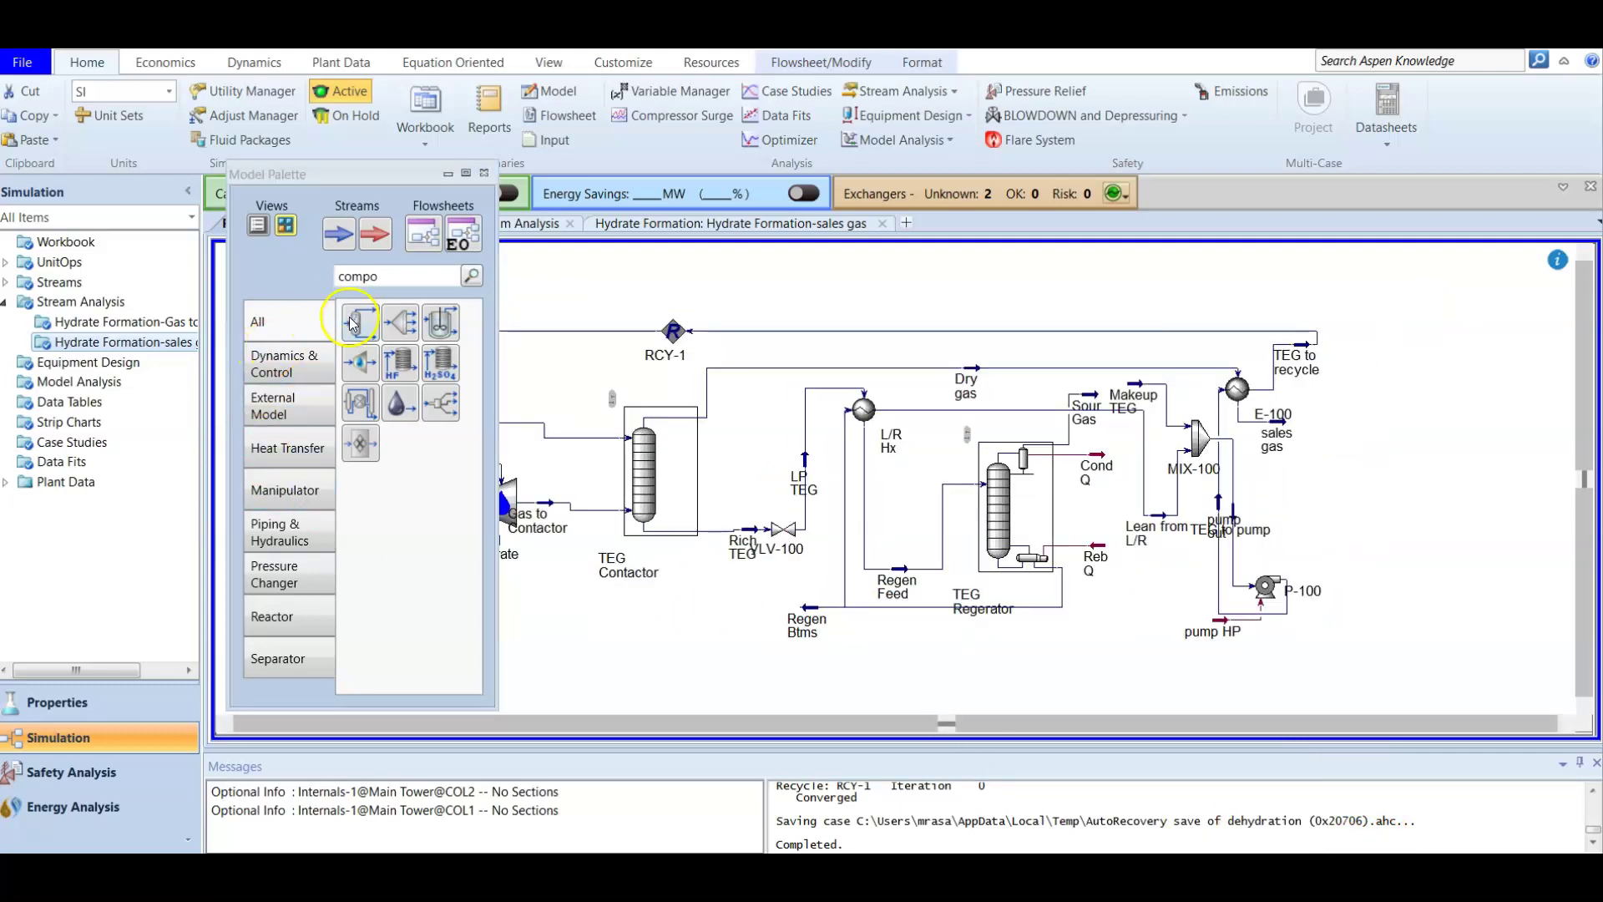
pyautogui.click(1324, 493)
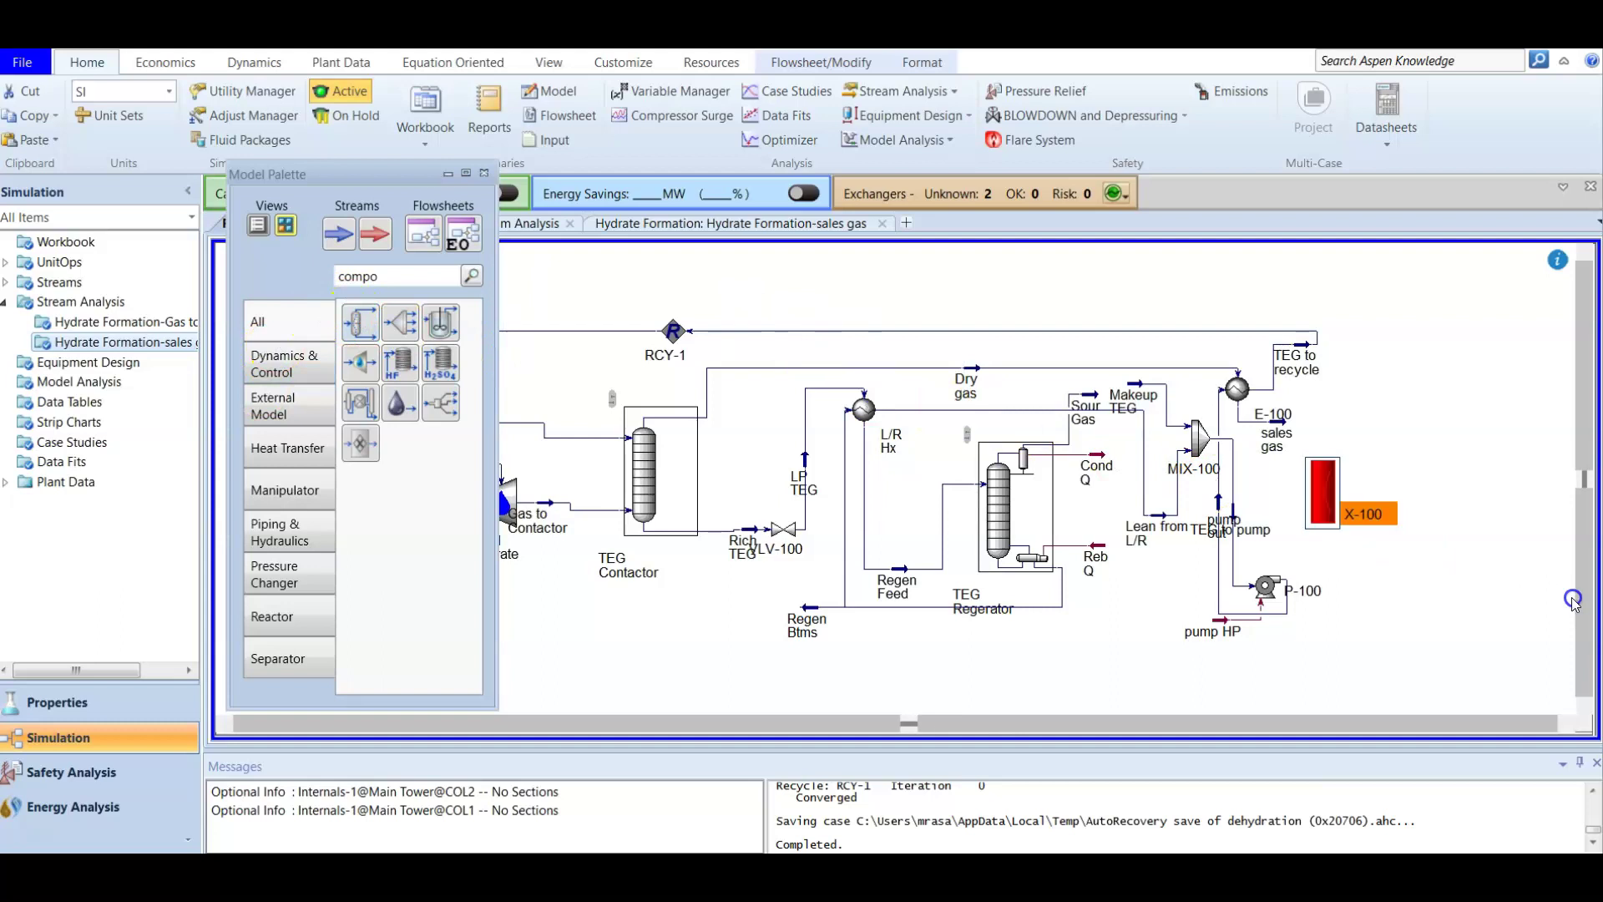
# Step: Change the splitter's name from X-100 to 'Remove TEG' in its property window
pyautogui.doubleClick(1320, 486)
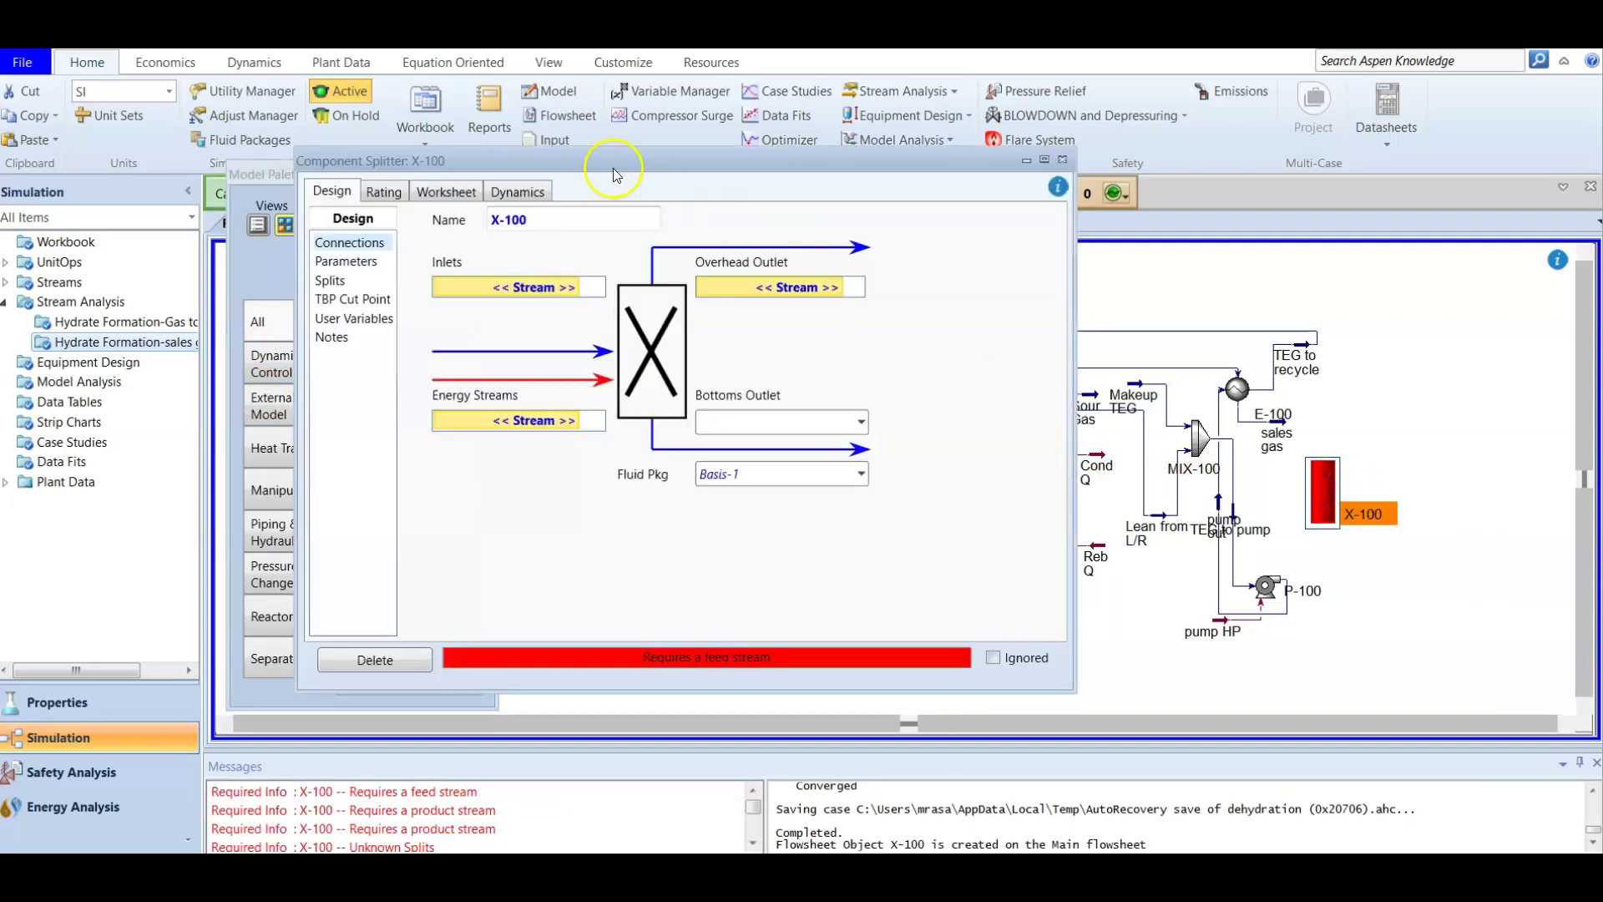
pyautogui.moveTo(615, 159); pyautogui.dragTo(873, 147)
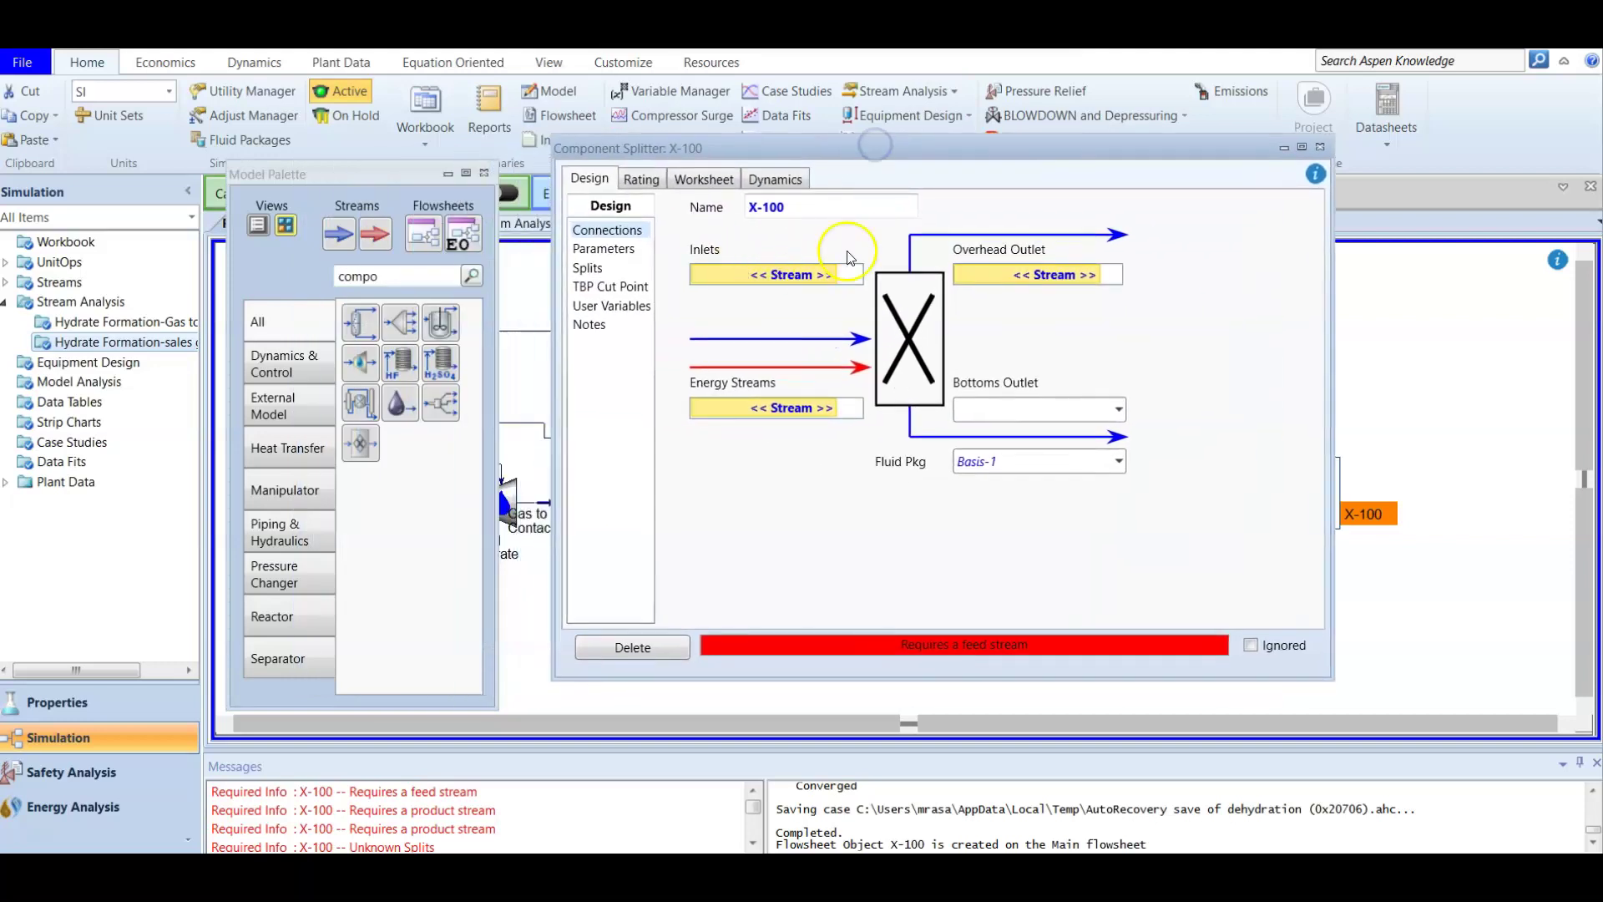
pyautogui.click(817, 207)
pyautogui.write('spill')
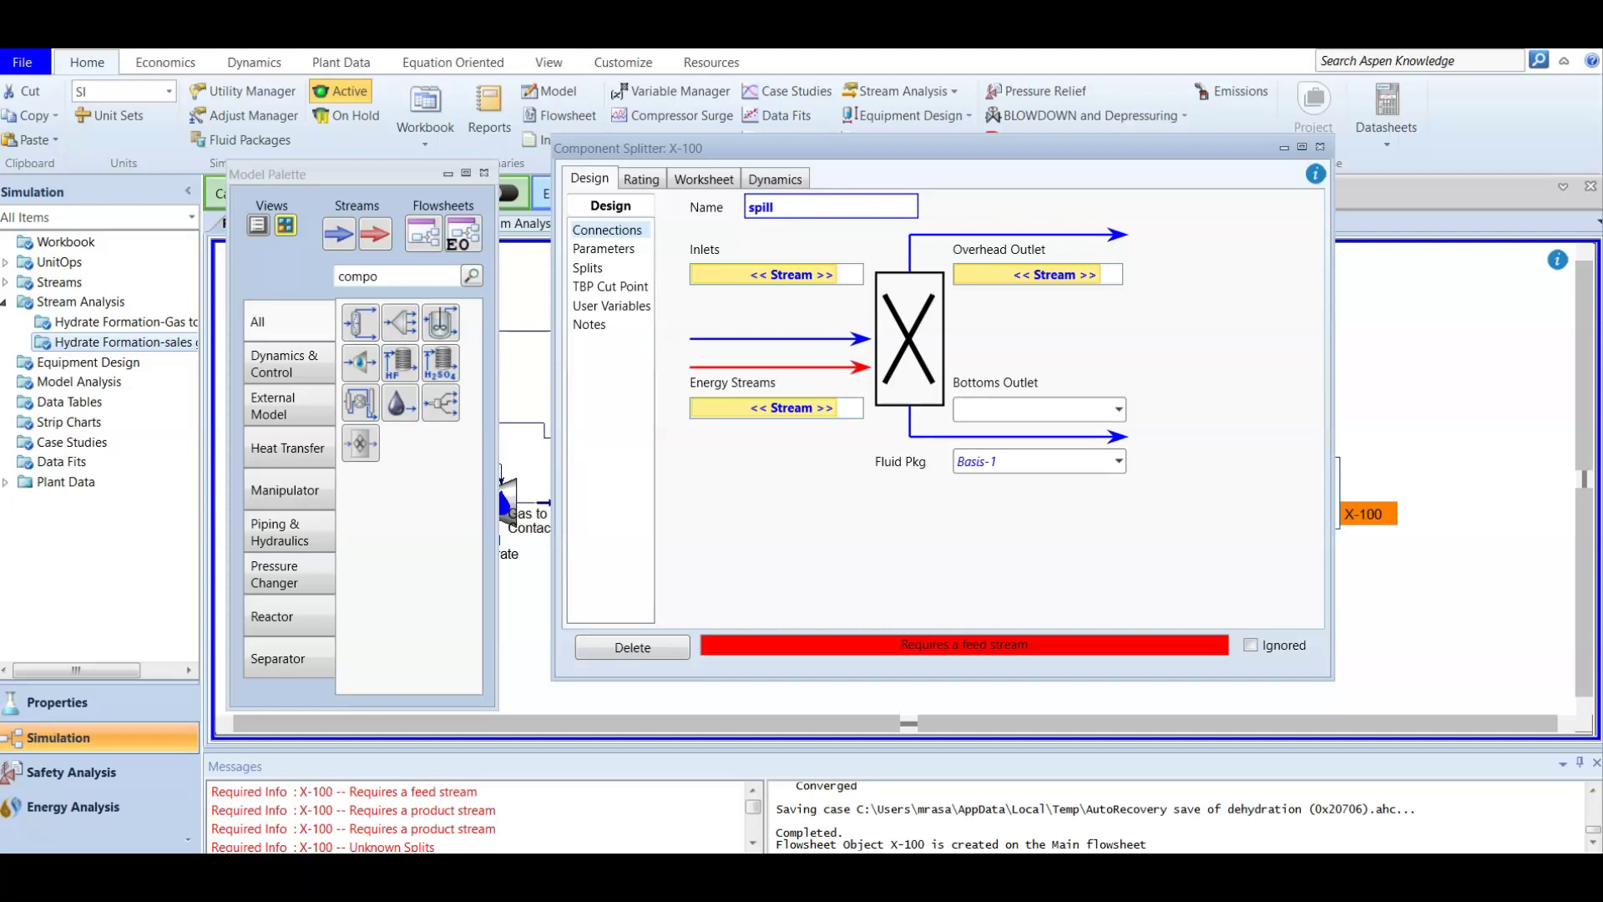
pyautogui.press('BackSpace')
pyautogui.write('tter')
pyautogui.press('Return')
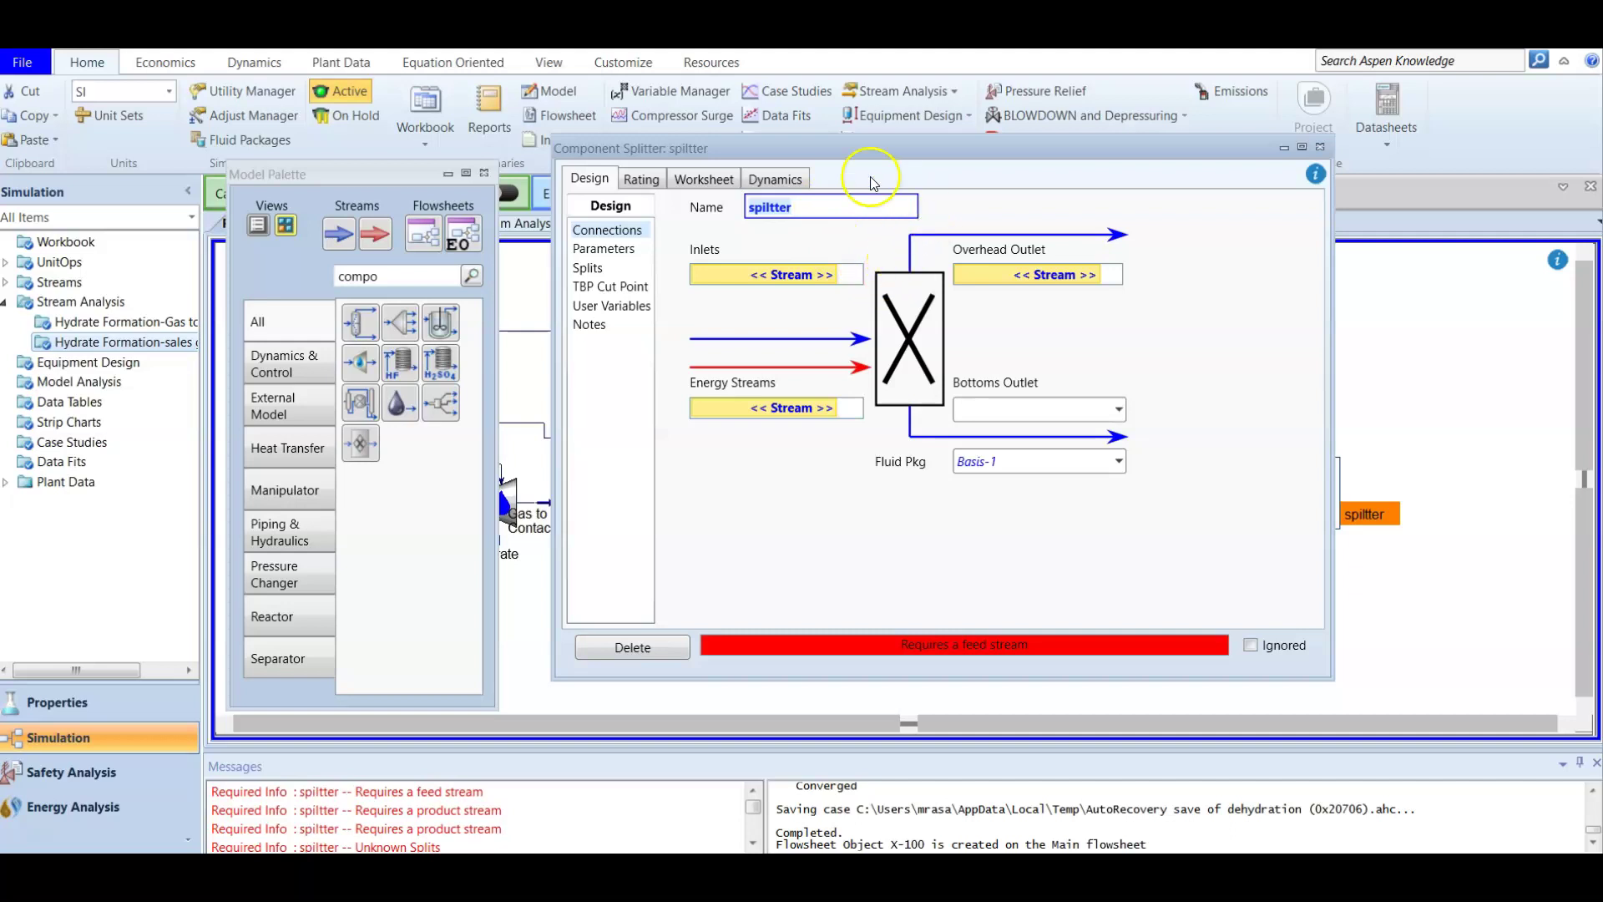
pyautogui.write('Re')
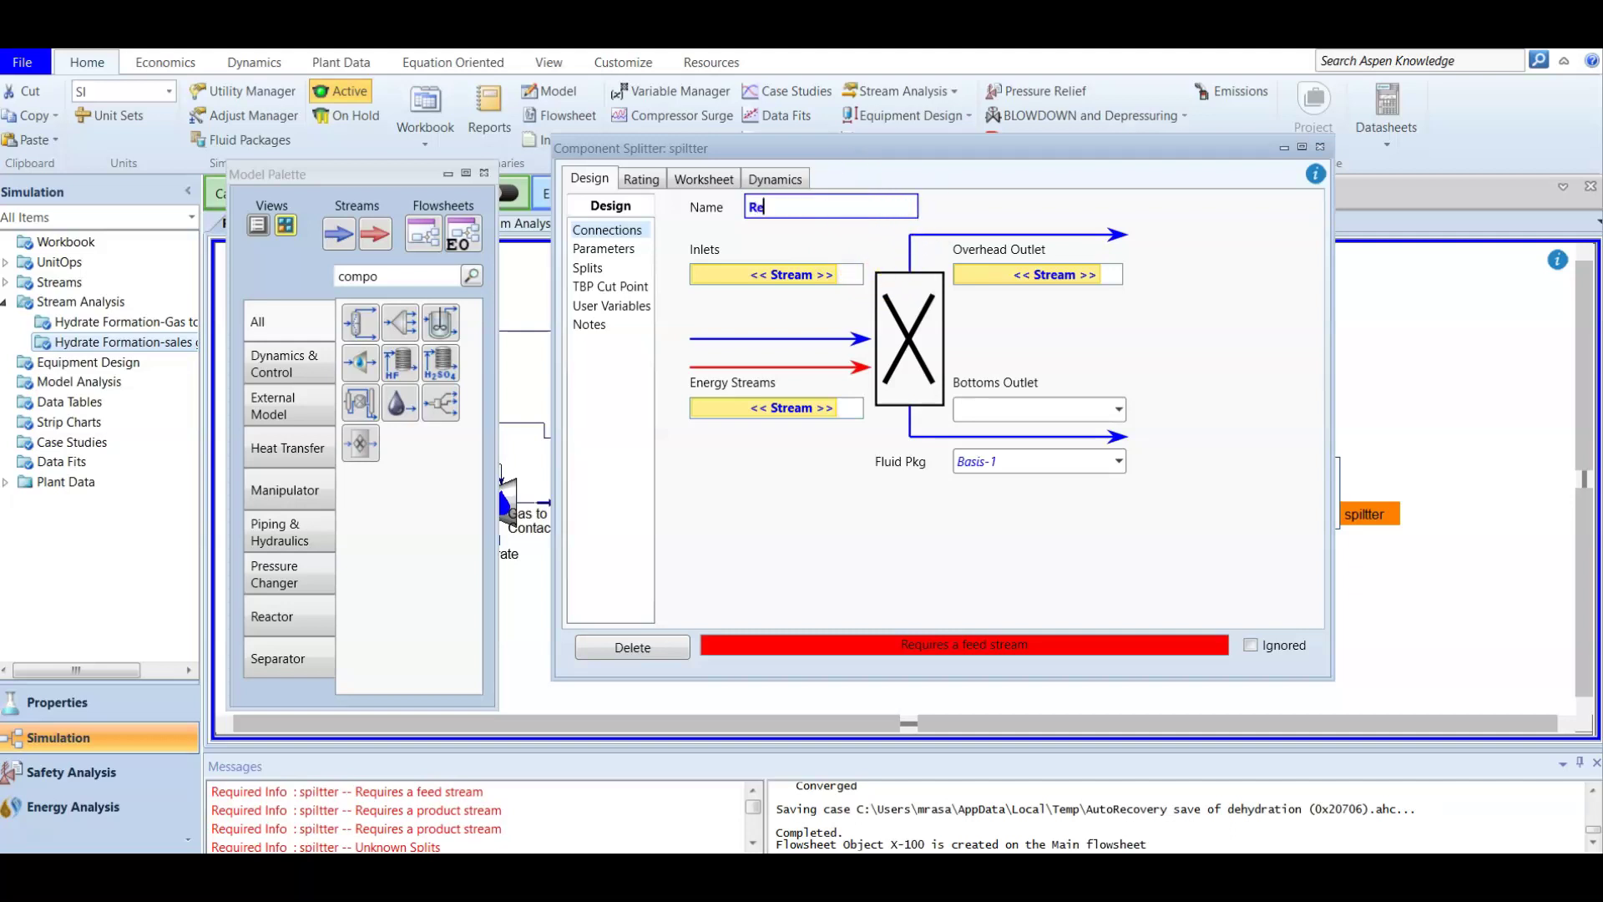
pyautogui.write('move TEG')
pyautogui.press('Return')
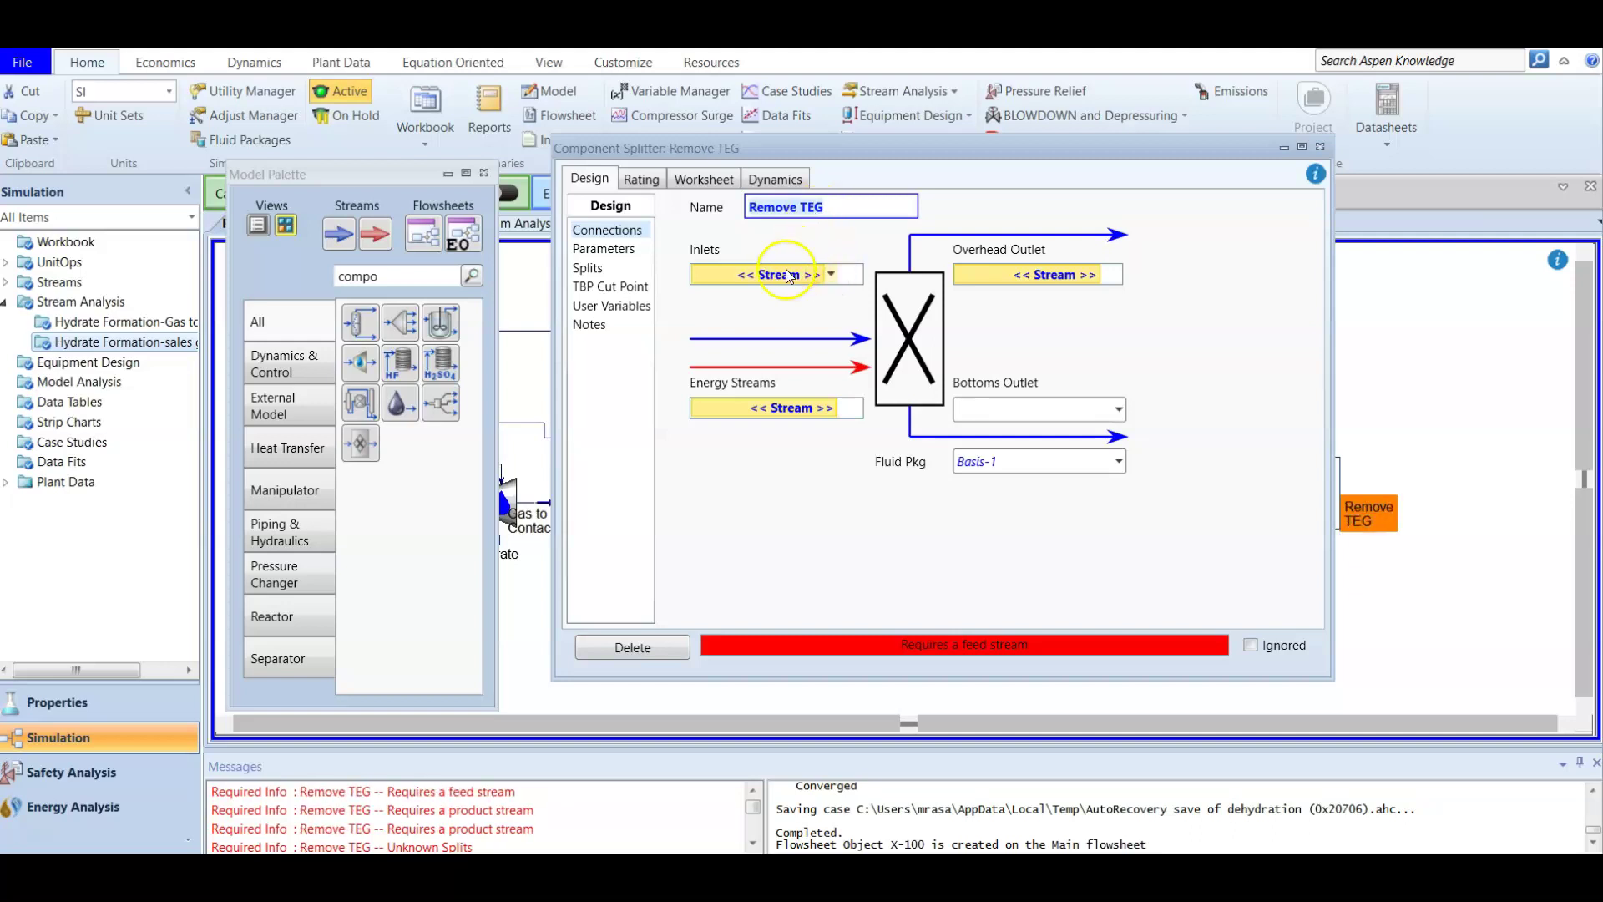
# Step: Set sales gas as the splitter inlet and create the overhead outlet 'TEG only'
pyautogui.click(829, 273)
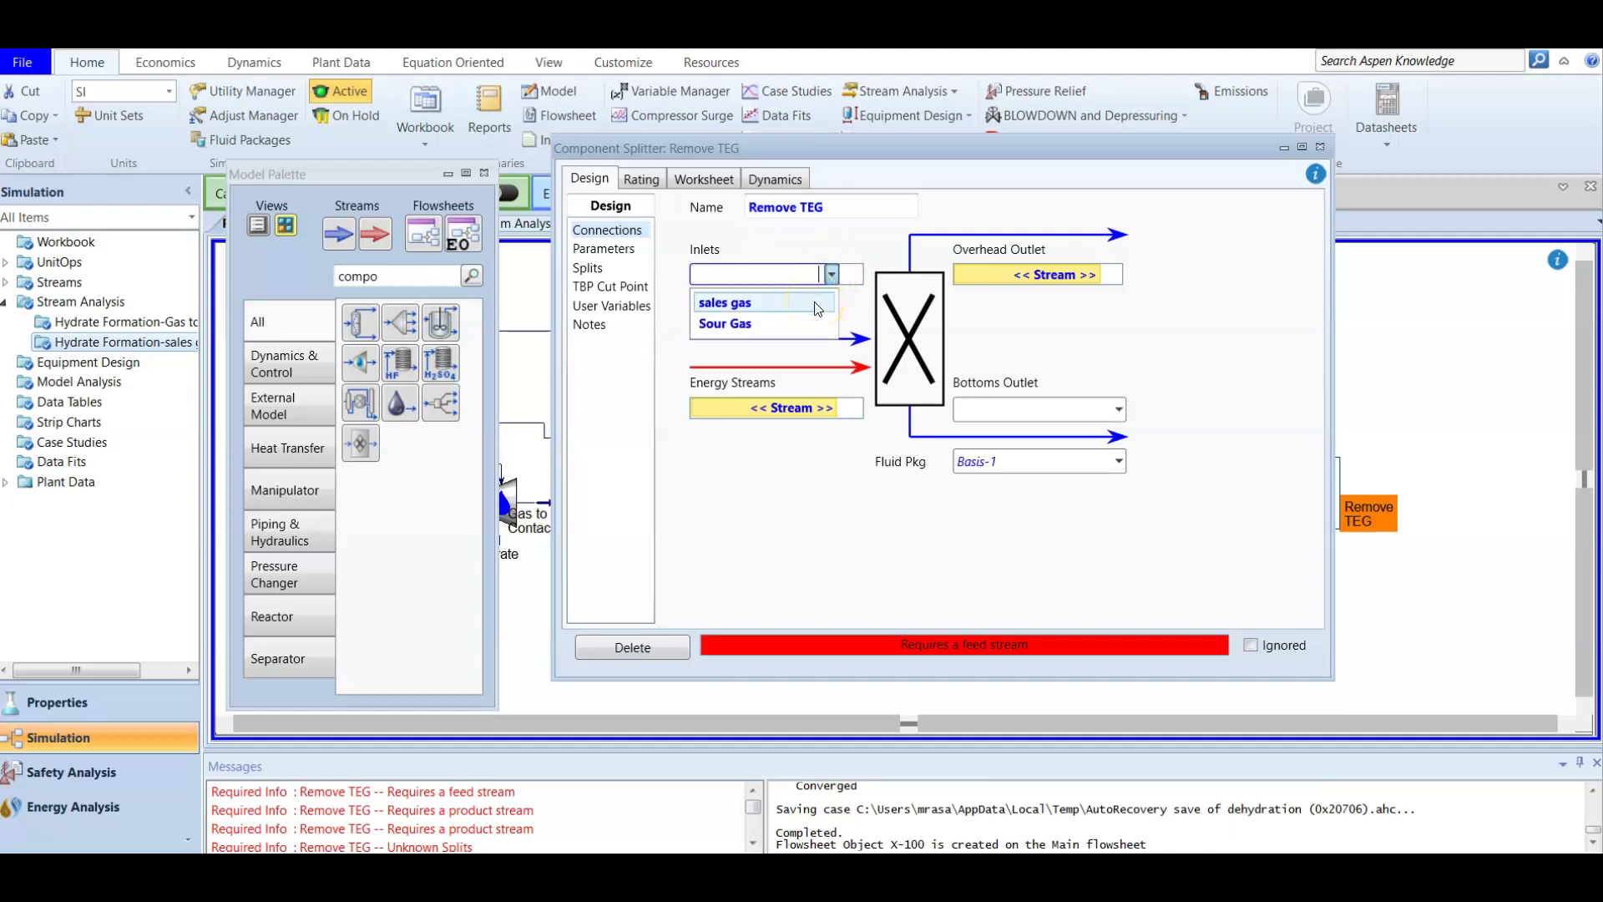
pyautogui.click(816, 306)
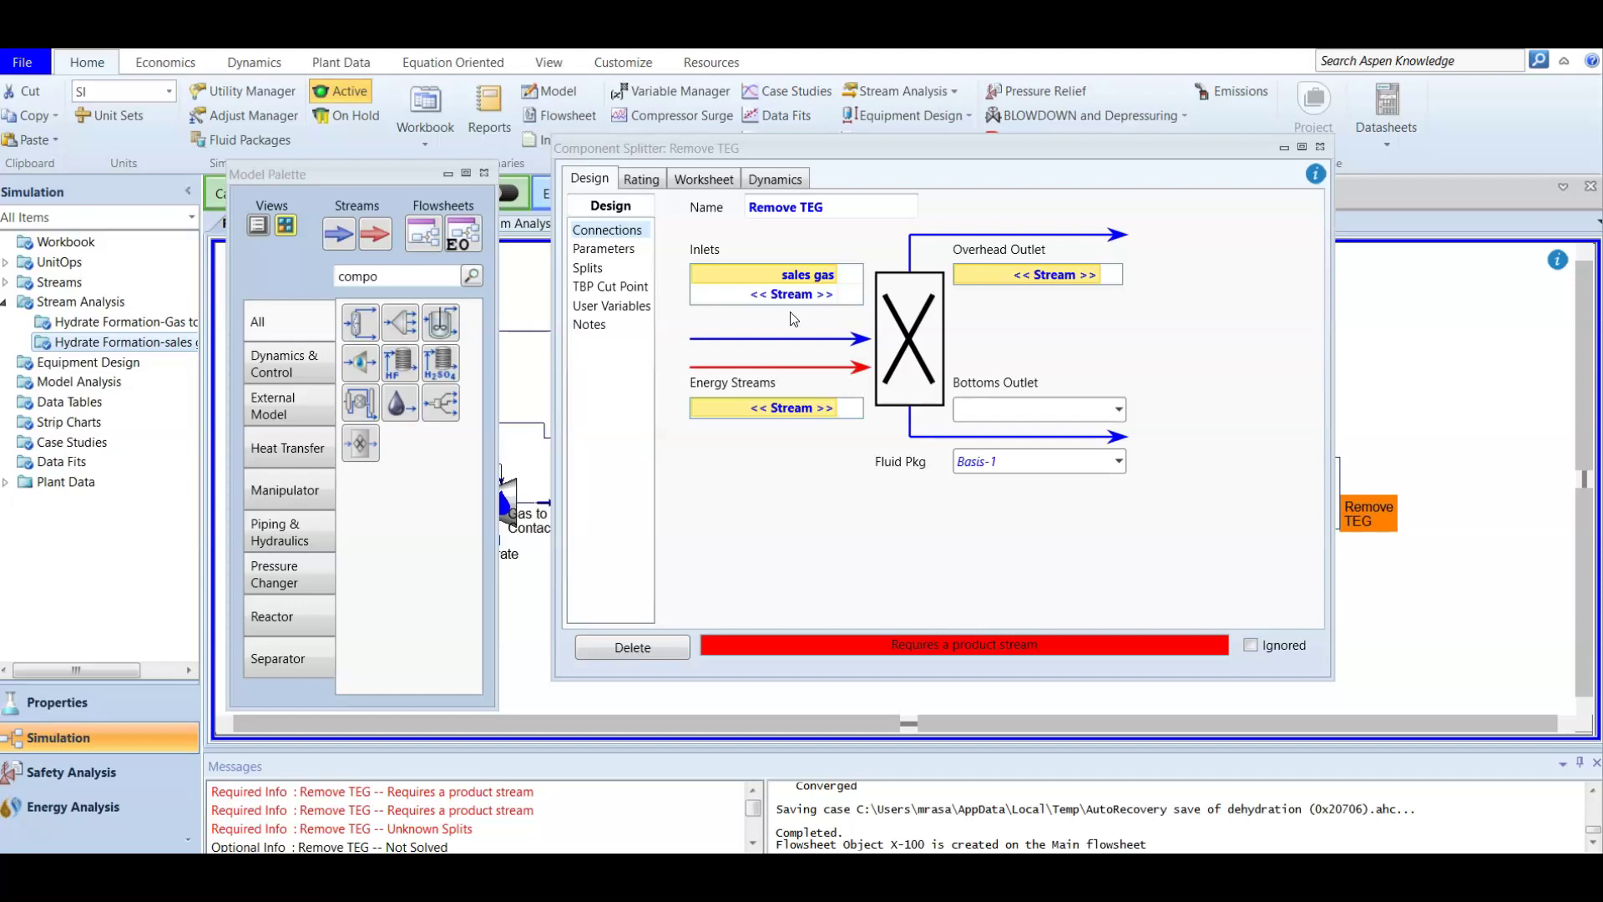
pyautogui.click(803, 340)
pyautogui.click(1036, 276)
pyautogui.click(1094, 274)
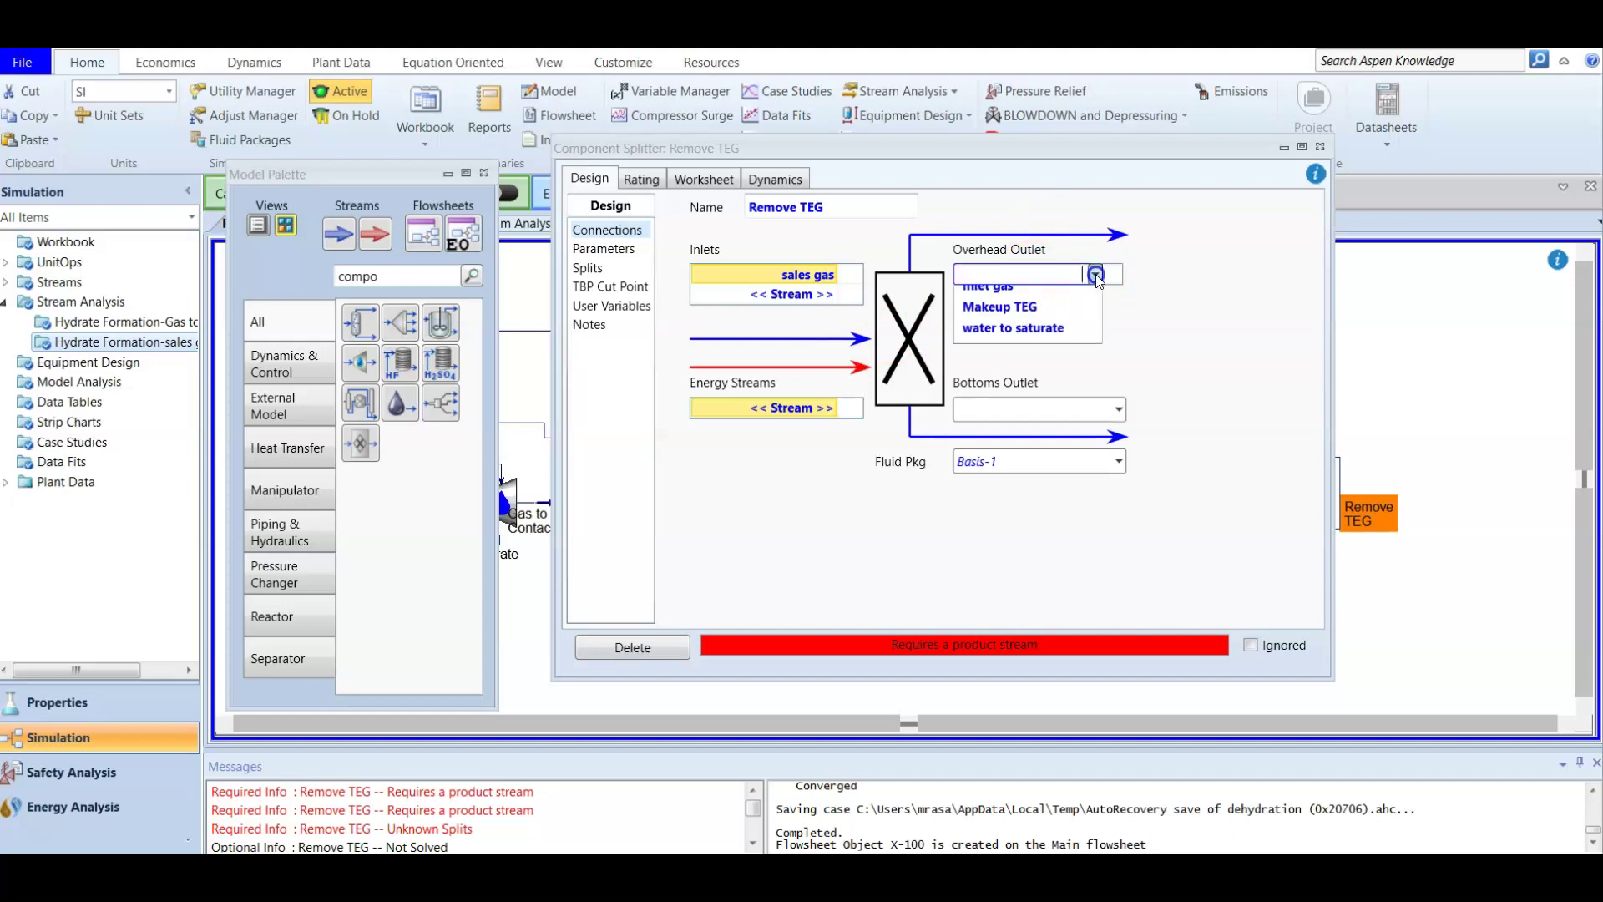
pyautogui.click(1095, 274)
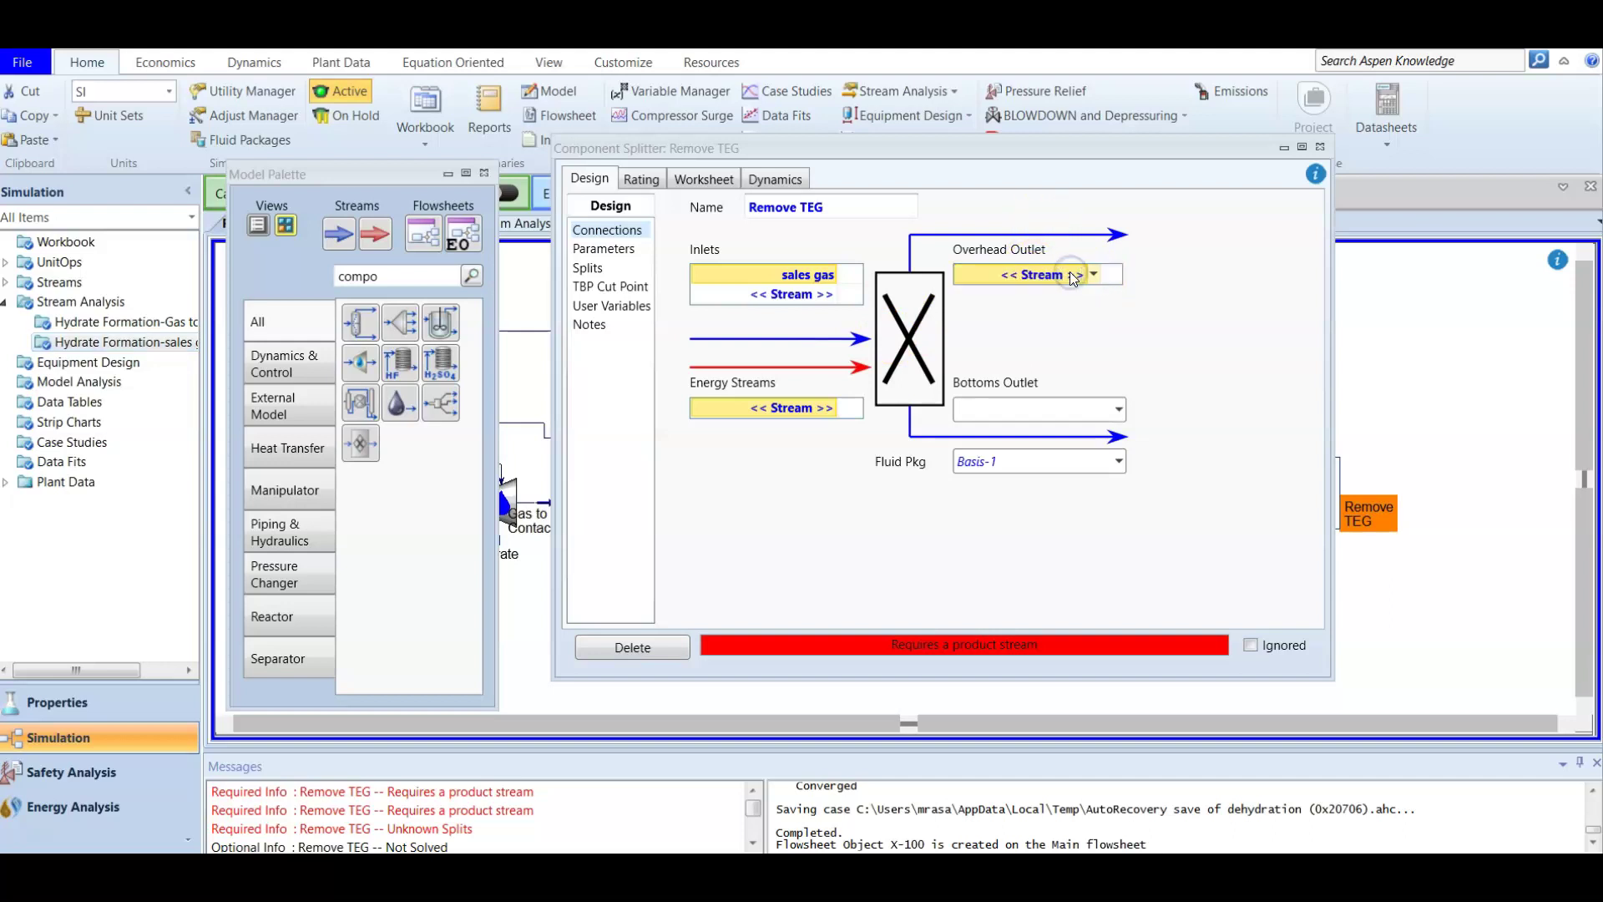
pyautogui.write('TEG')
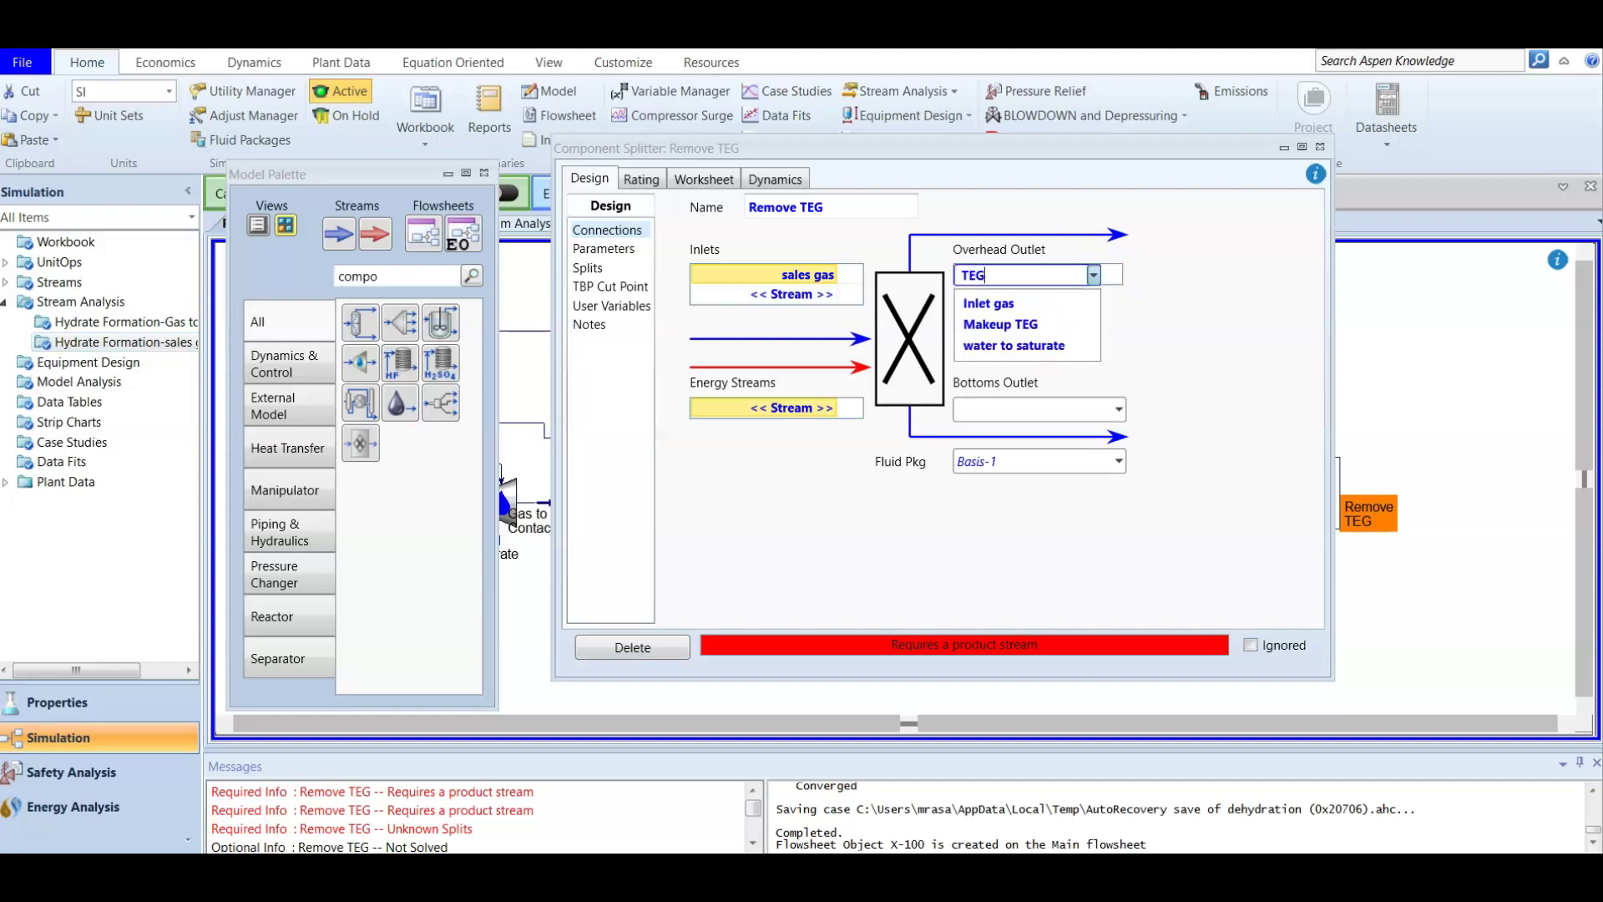
pyautogui.write(' only')
pyautogui.press('Return')
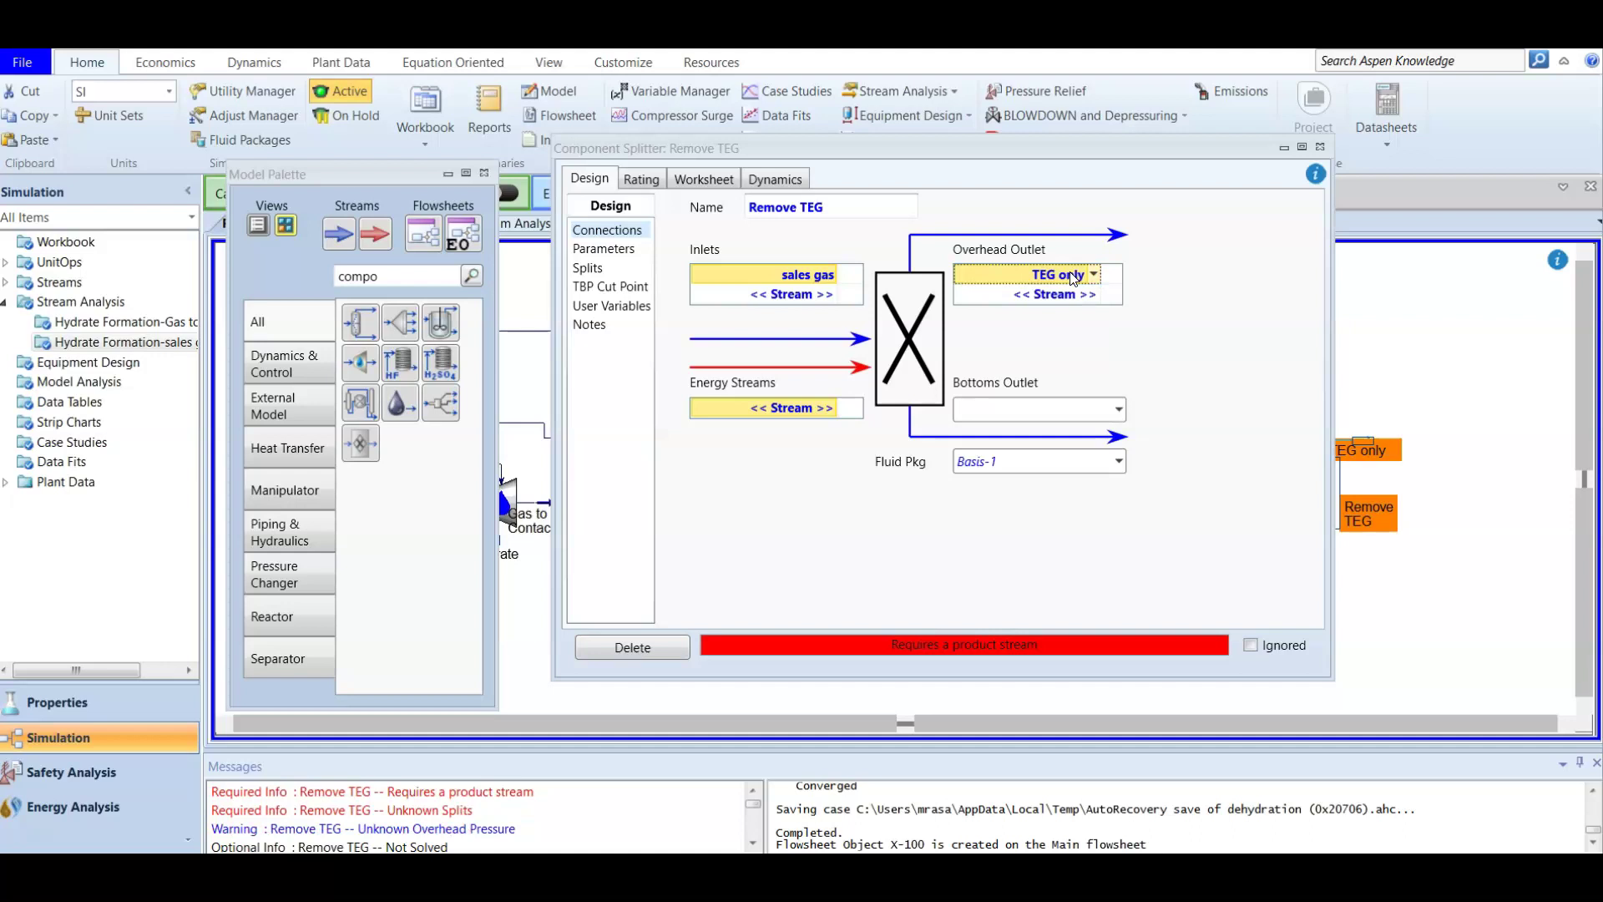
# Step: Create the bottoms outlet 'Sales Gas no TEG' and the energy stream 'split Q'
pyautogui.click(1062, 412)
pyautogui.write('Sales Gas')
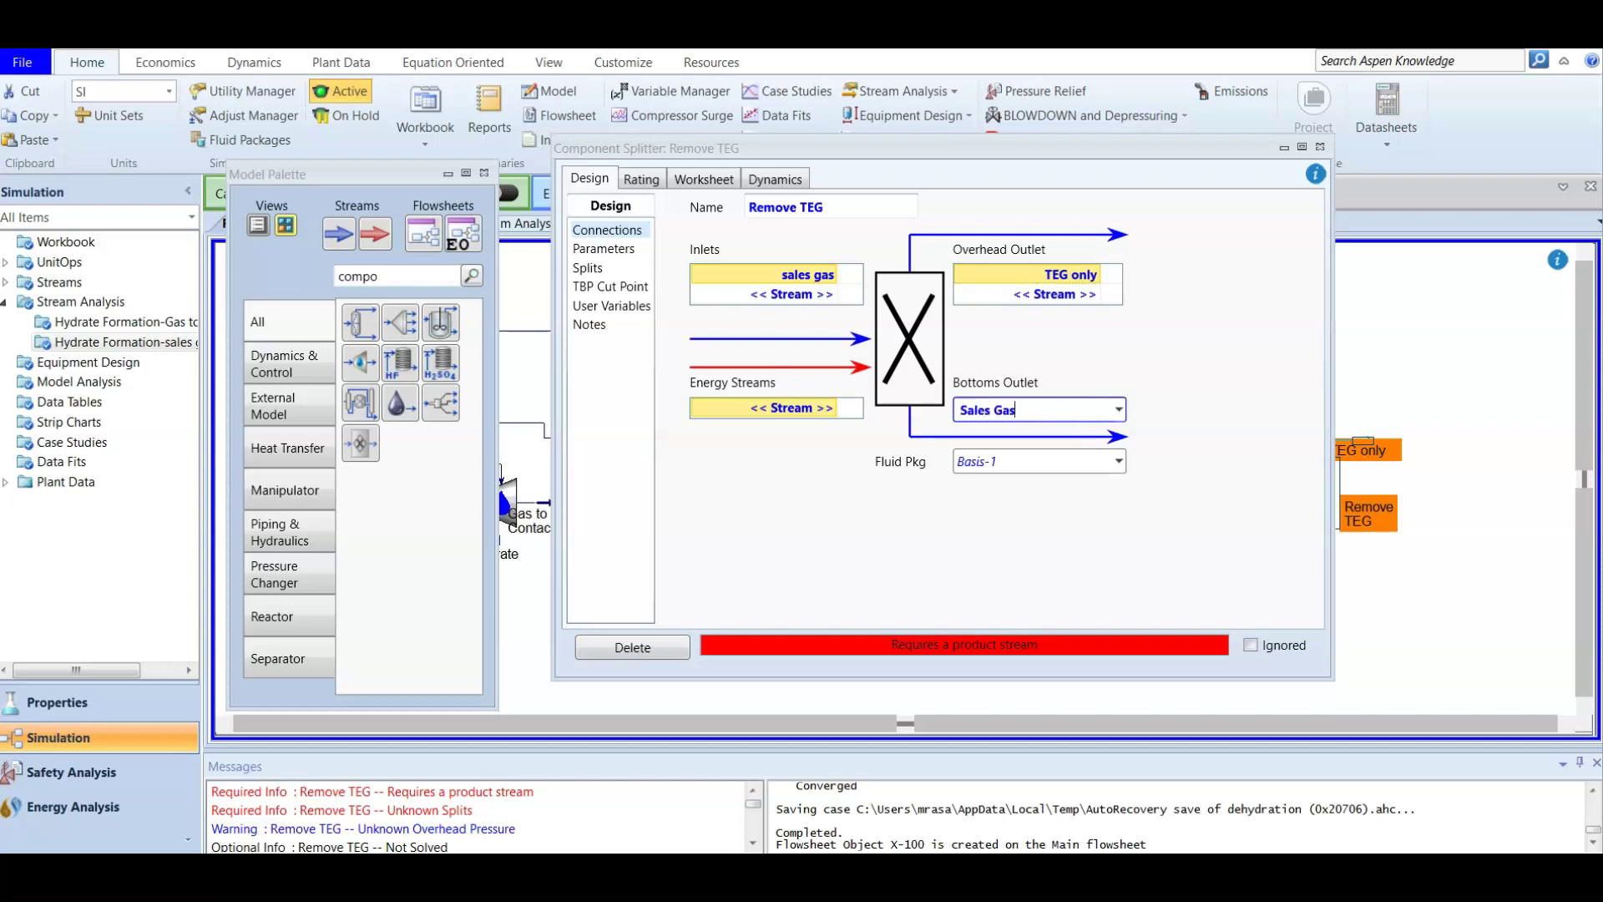
pyautogui.write(' no TEG')
pyautogui.press('Return')
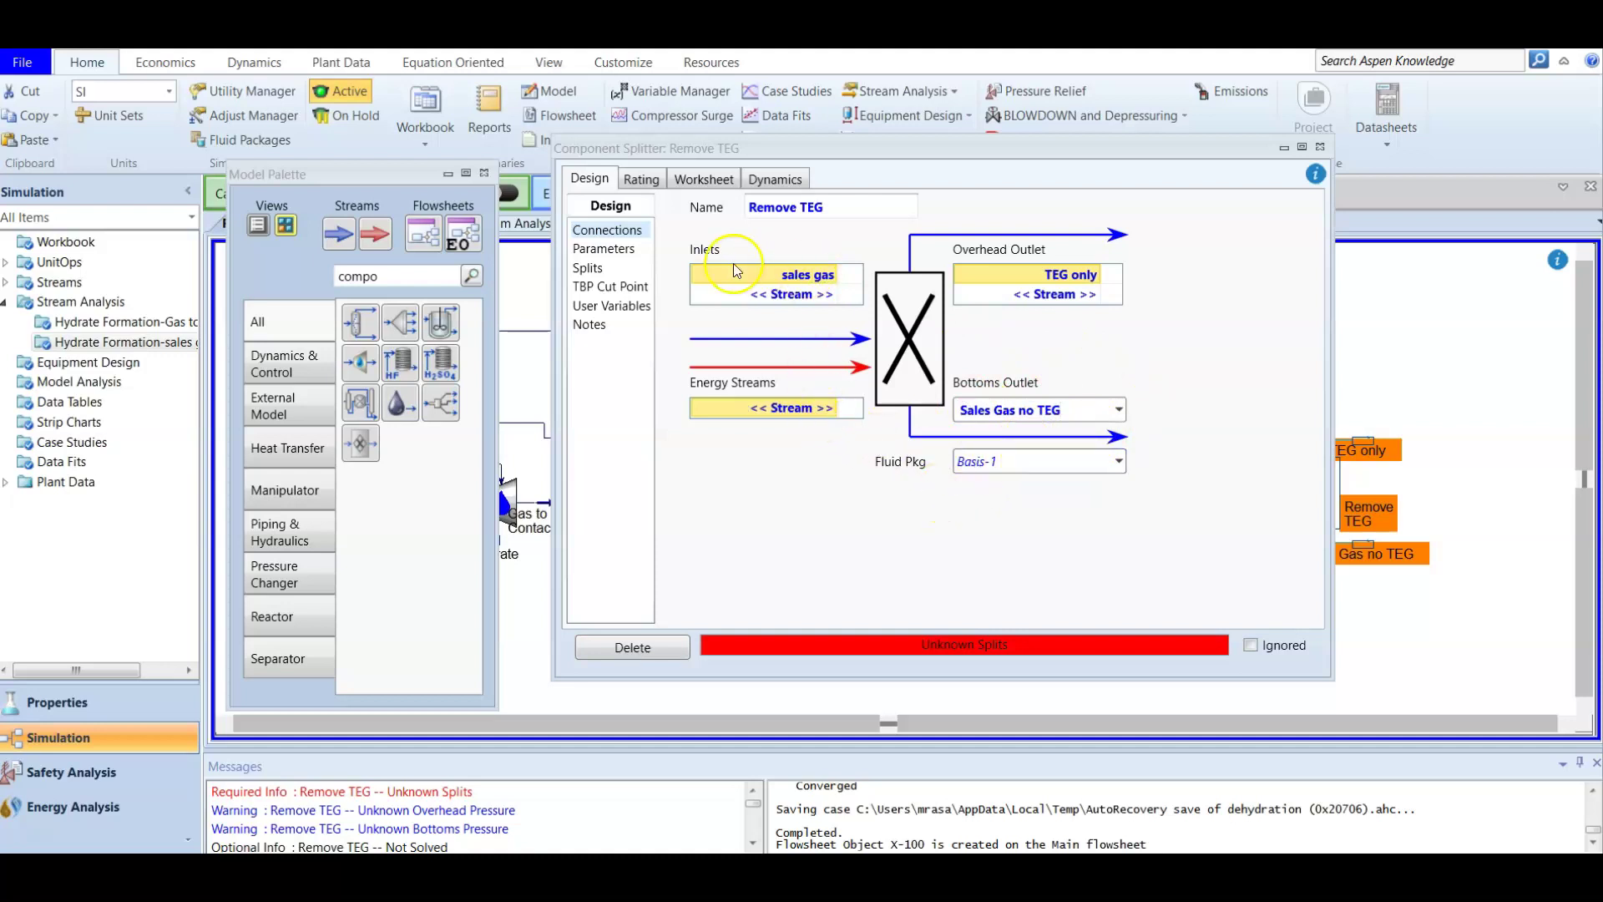
pyautogui.click(778, 407)
pyautogui.write('split Q')
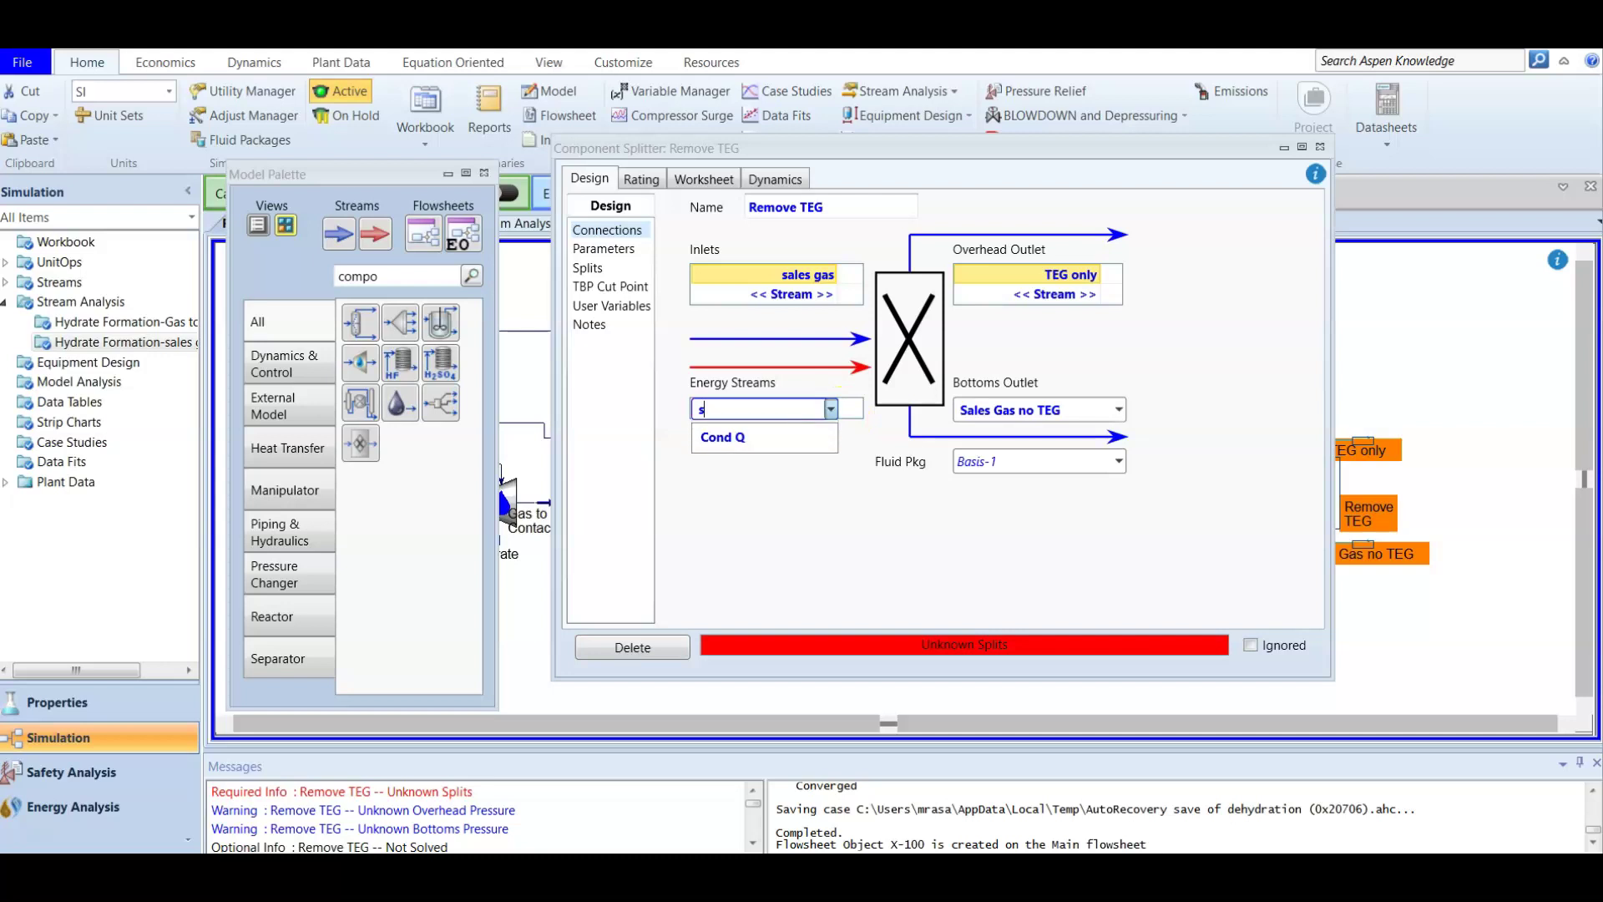
pyautogui.press('Return')
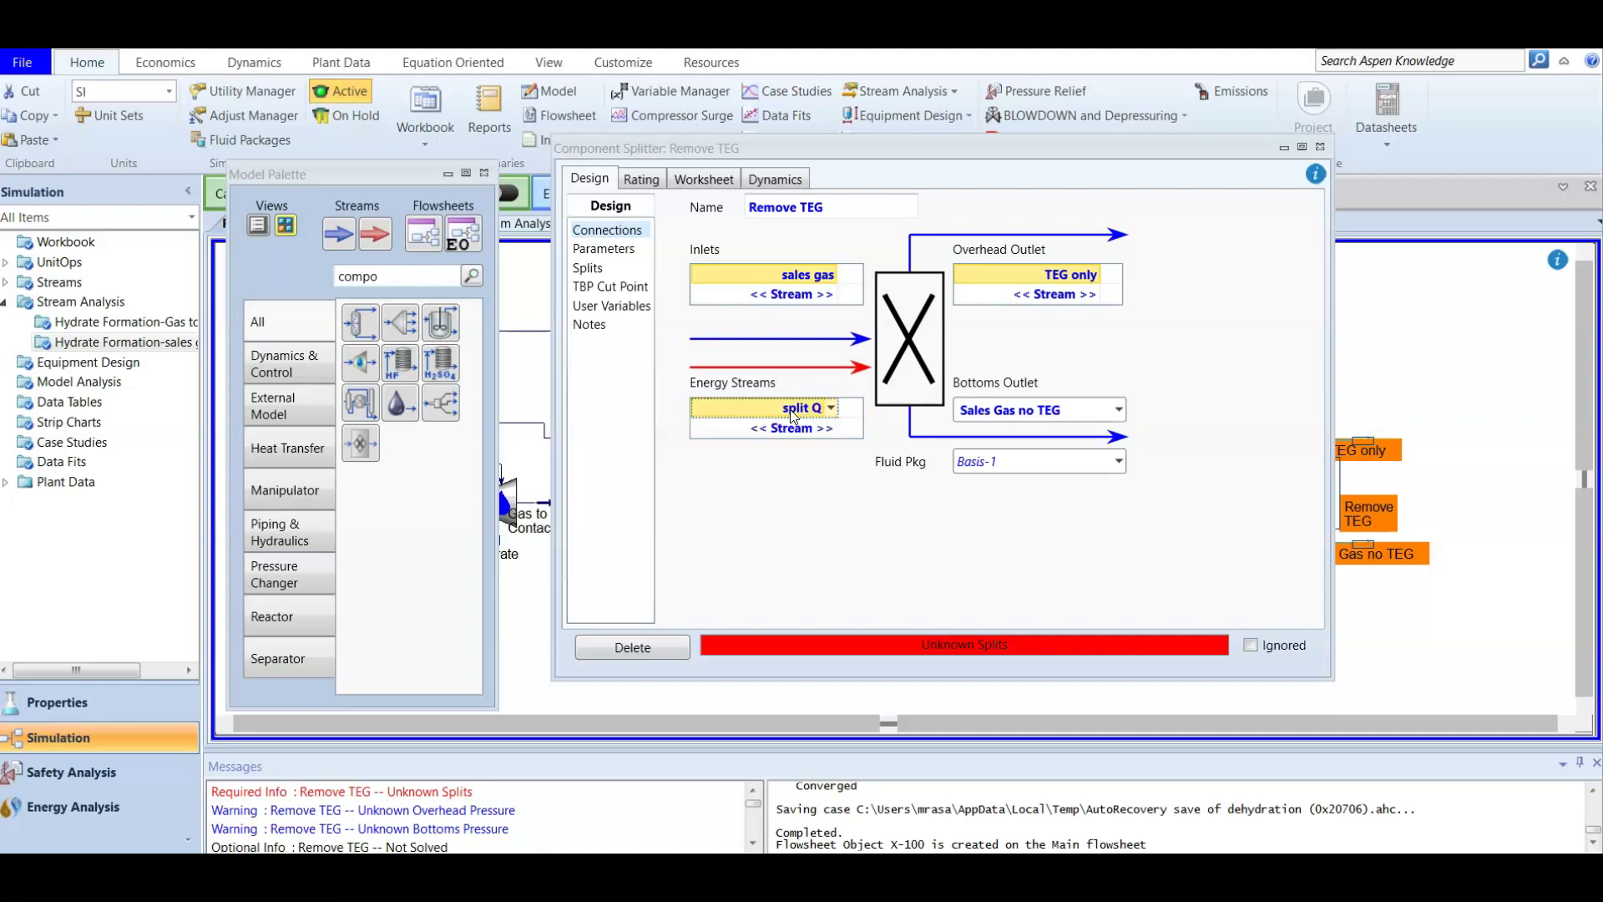
pyautogui.click(779, 280)
pyautogui.click(591, 253)
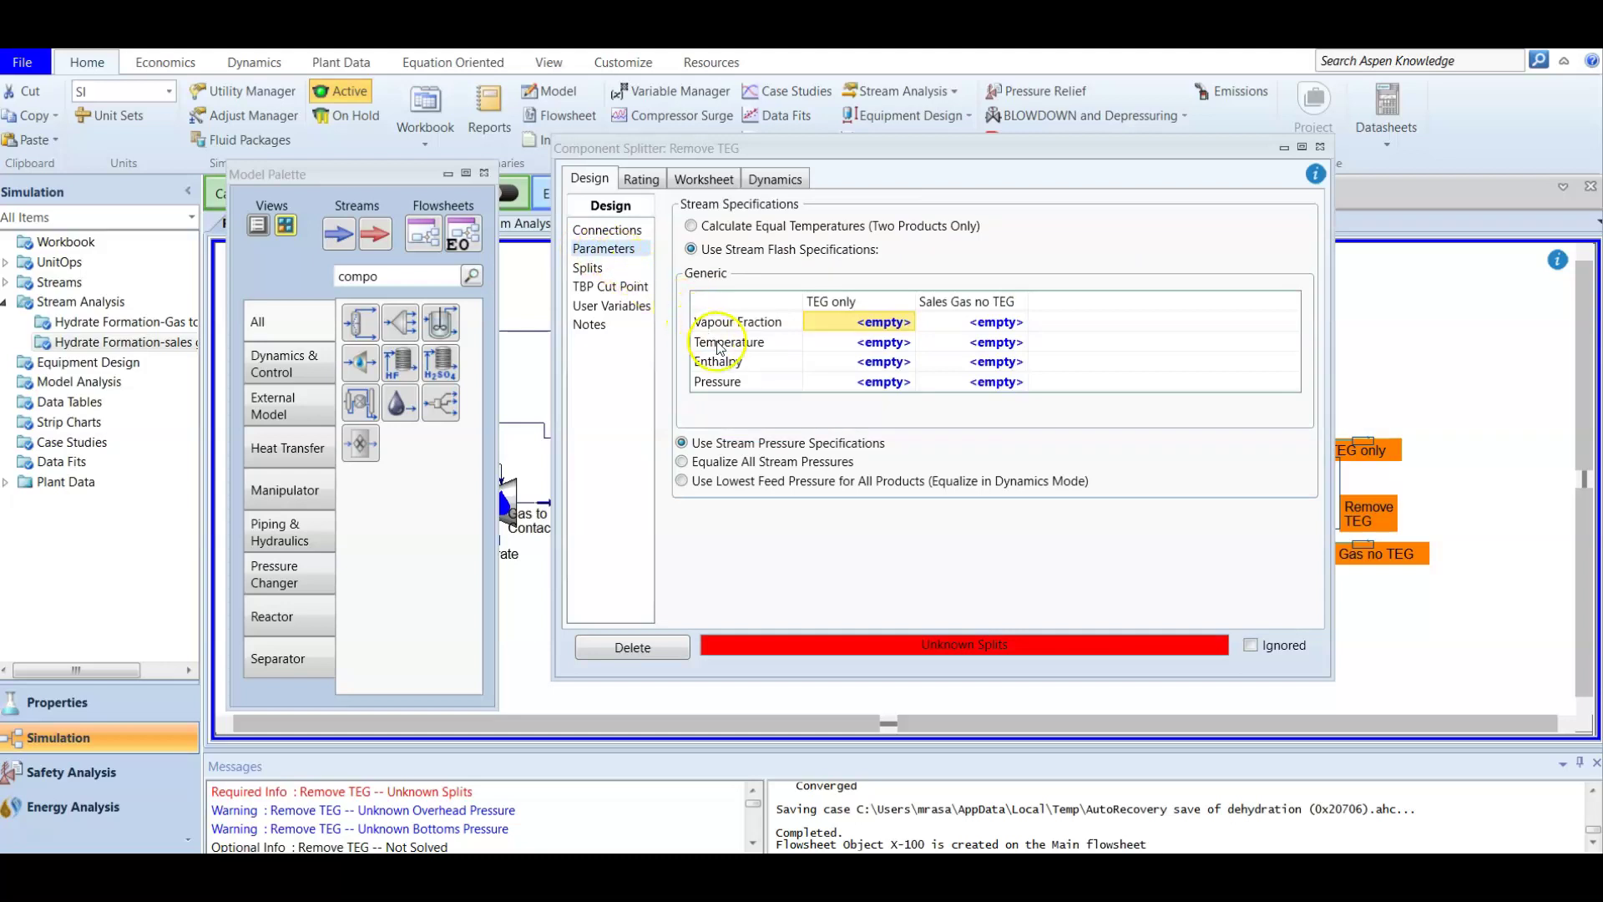
# Step: Set the TEG only and Sales Gas no TEG product temperatures to 30 °C
pyautogui.click(855, 345)
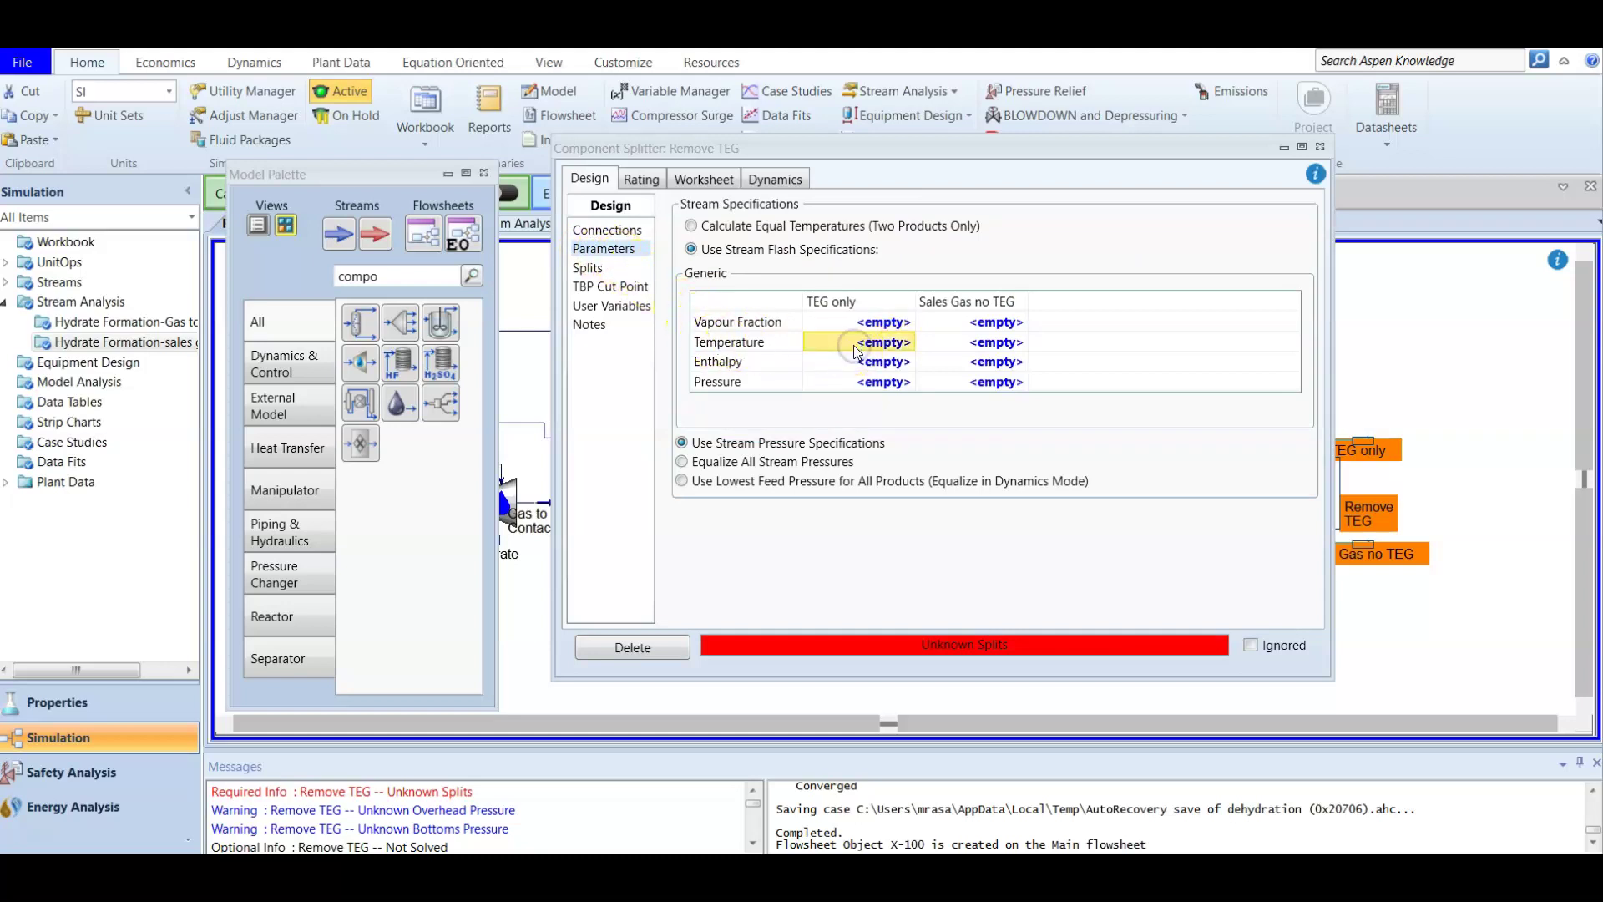
pyautogui.write('30')
pyautogui.click(993, 344)
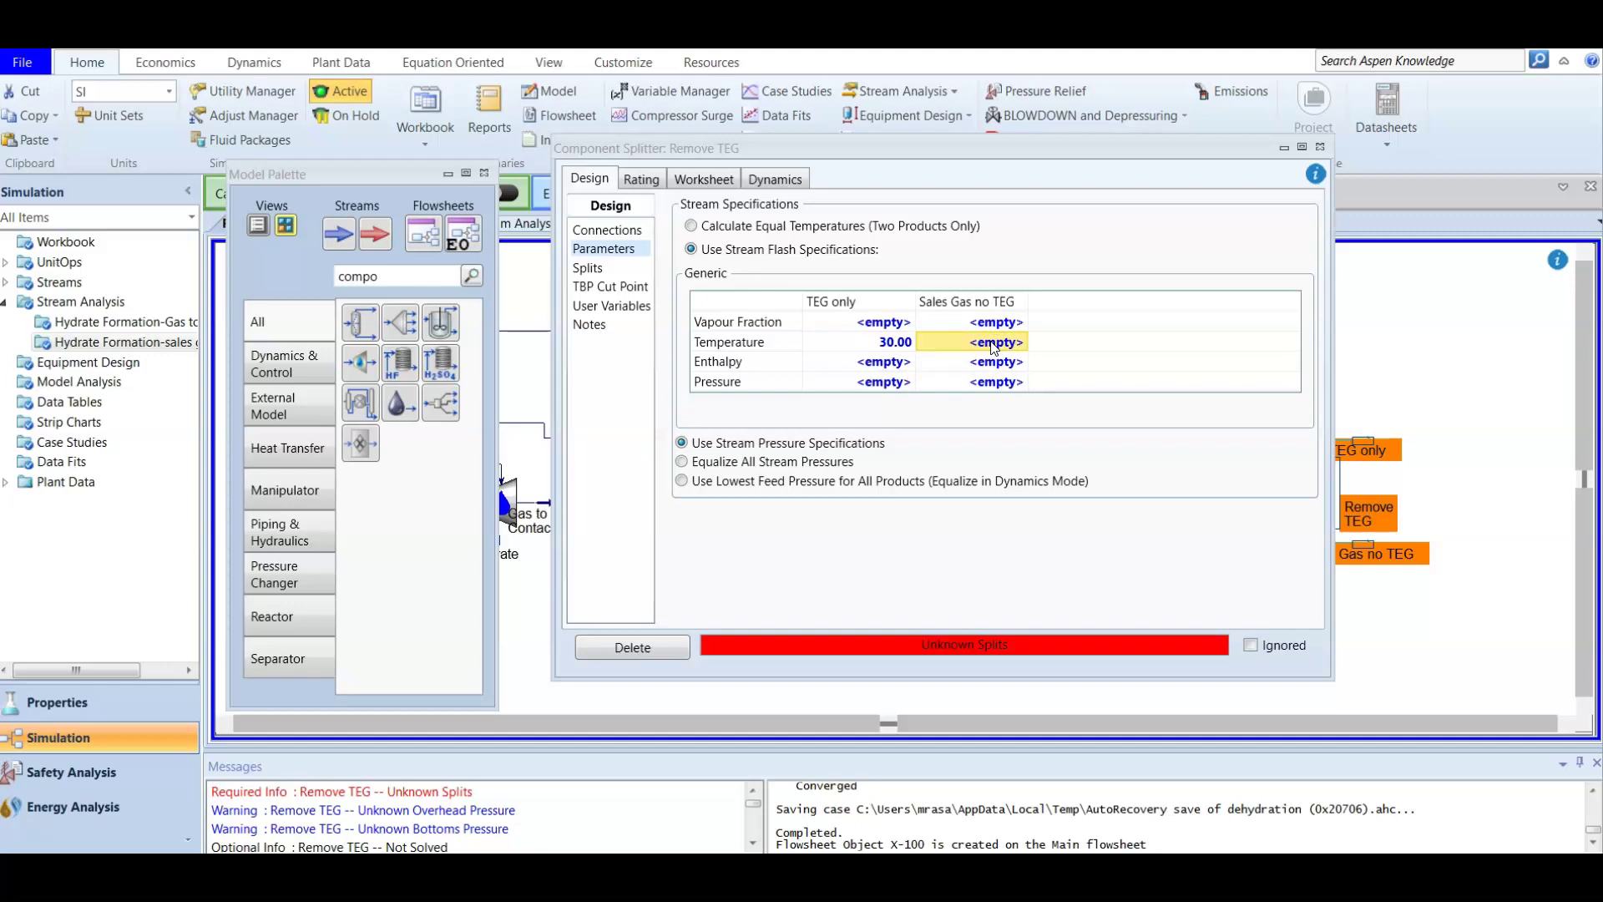
pyautogui.write('30')
pyautogui.press('Return')
# Step: On the Splits page, set the TEGlycol split fraction to TEG only at 1
pyautogui.click(612, 267)
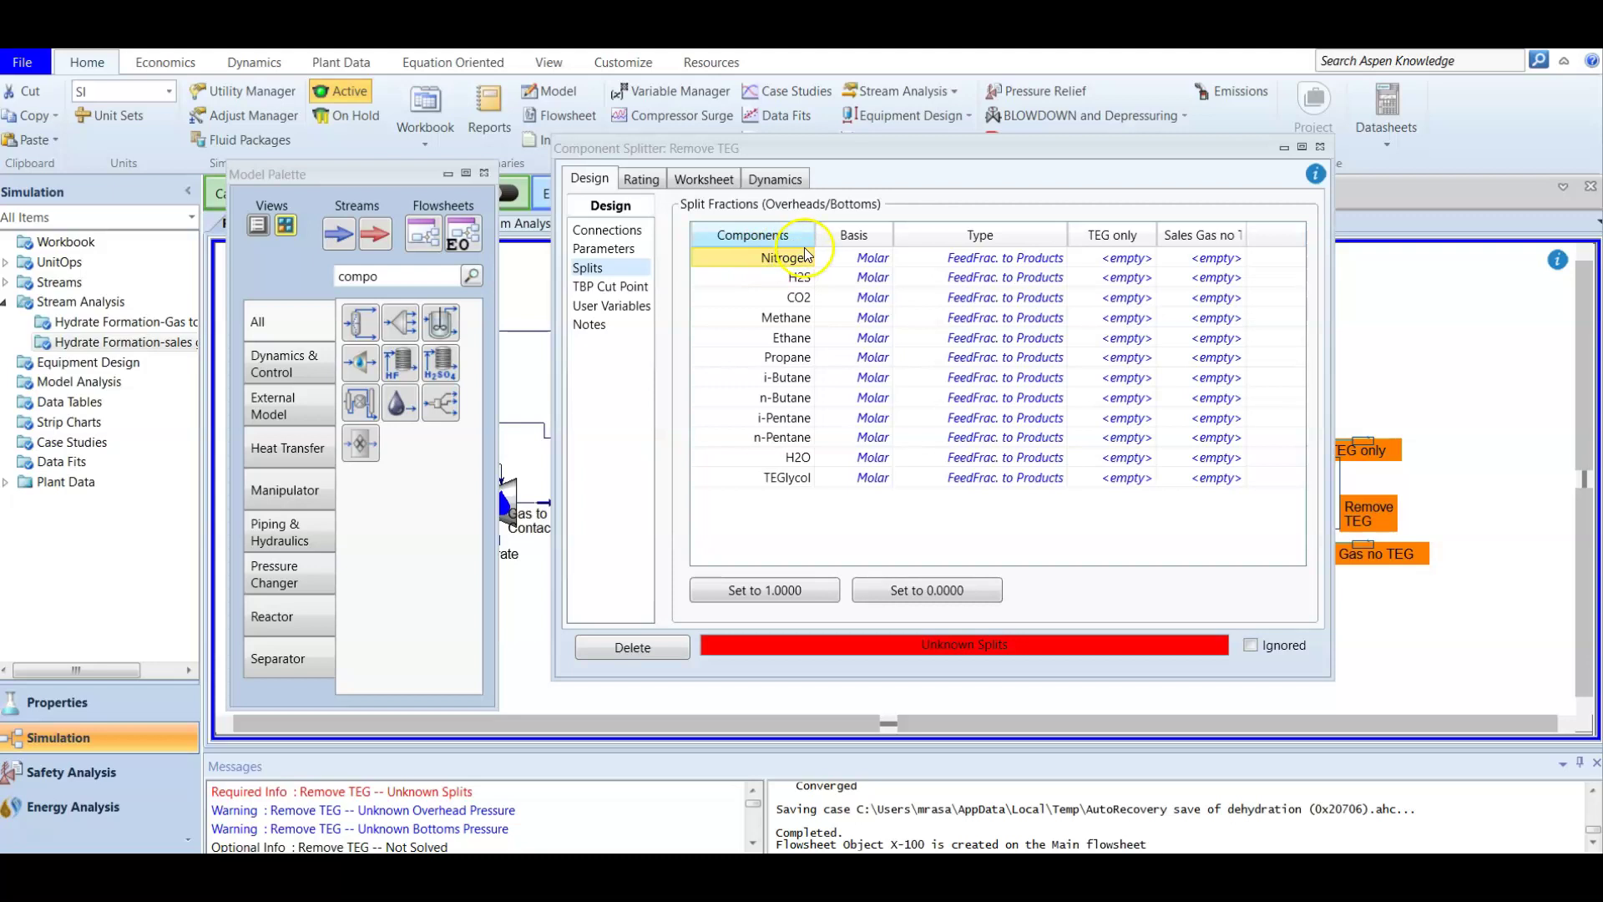
pyautogui.click(1109, 478)
pyautogui.write('1')
pyautogui.press('Return')
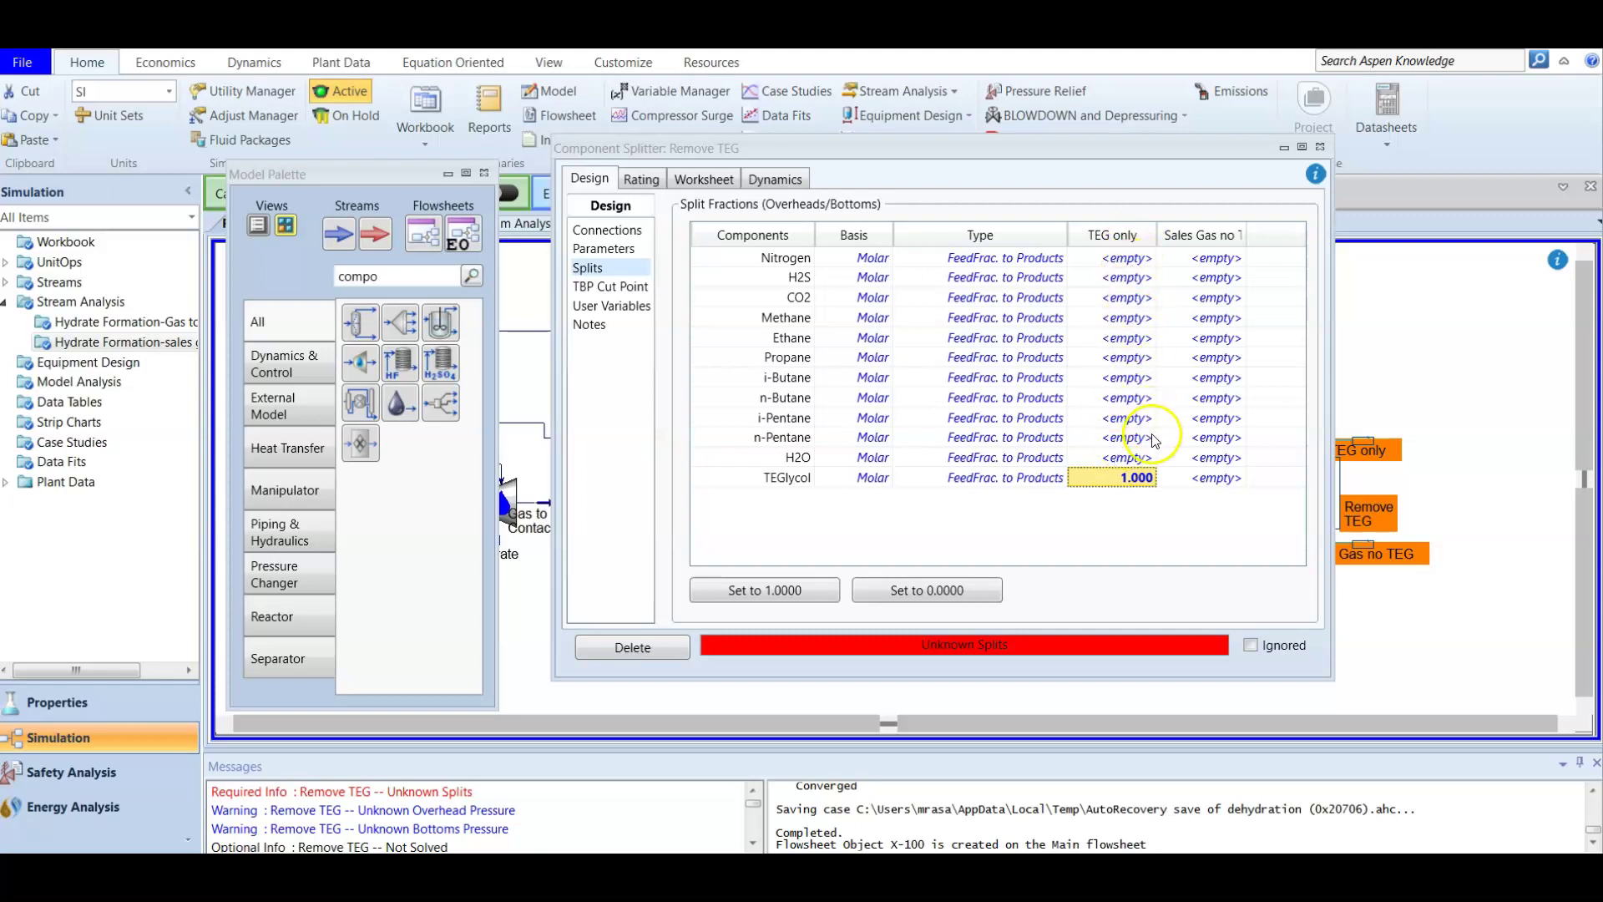
# Step: Enter 0 as the TEG only split fraction for every other component, Nitrogen through H2O
pyautogui.click(1120, 256)
pyautogui.write('0')
pyautogui.press('Return')
pyautogui.write('0')
pyautogui.press('Return')
pyautogui.write('0')
pyautogui.press('Return')
pyautogui.write('0')
pyautogui.press('Return')
pyautogui.write('0')
pyautogui.press('Return')
pyautogui.write('0')
pyautogui.press('Return')
pyautogui.write('0')
pyautogui.press('Return')
pyautogui.write('0')
pyautogui.press('Return')
pyautogui.write('0')
pyautogui.press('Return')
pyautogui.press('0')
pyautogui.press('Return')
pyautogui.press('0')
pyautogui.press('Return')
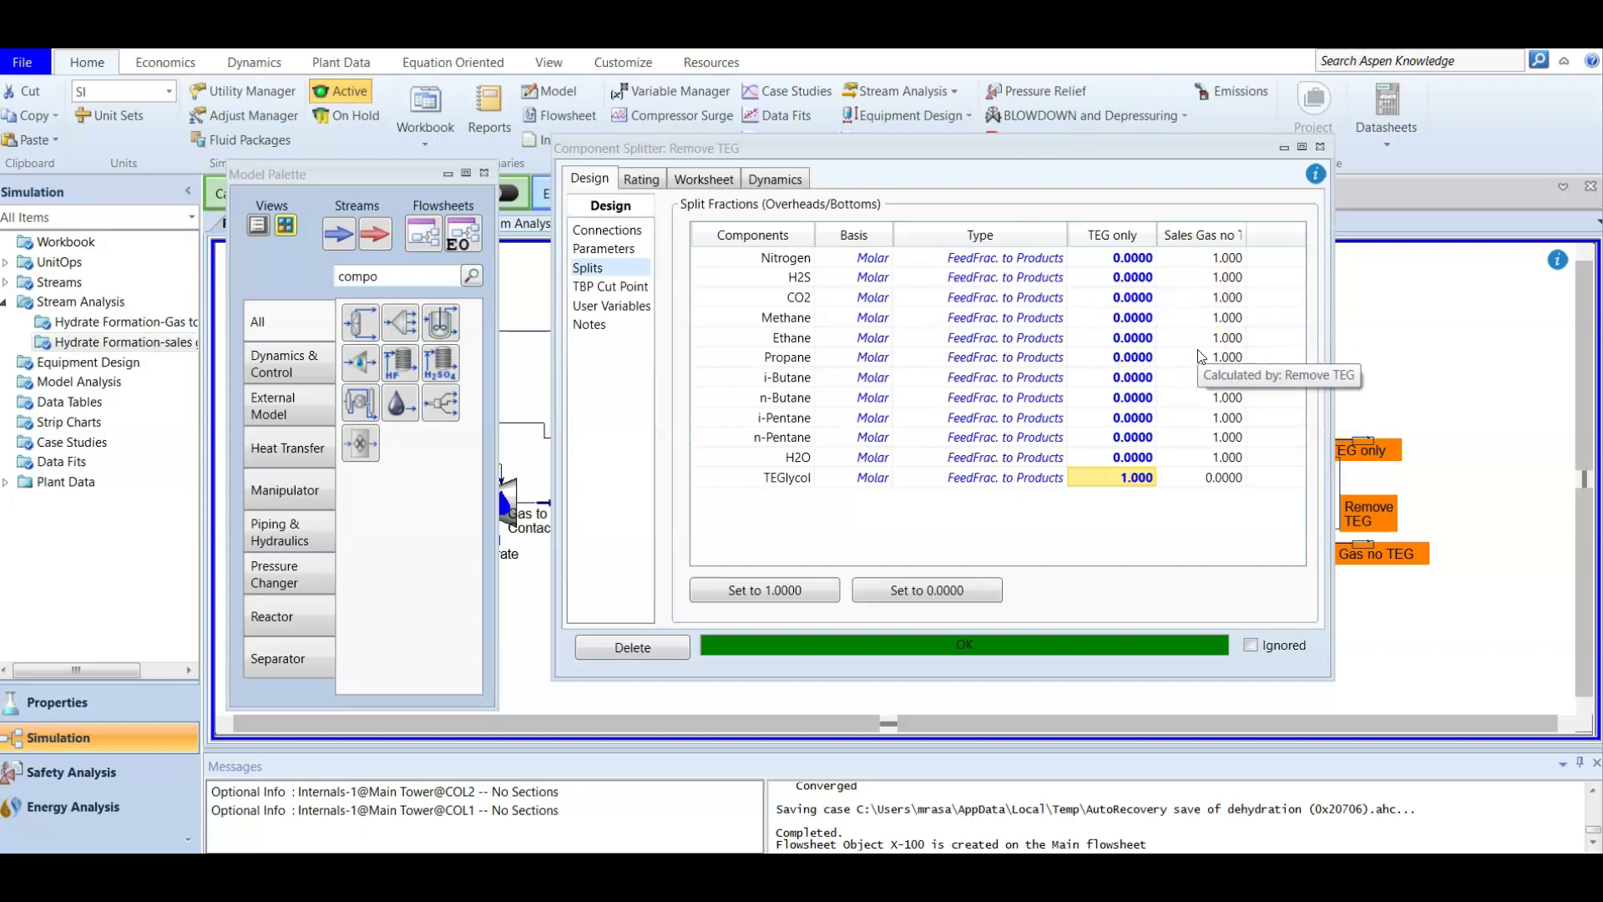
# Step: Close the splitter window and move Sales Gas no TEG below pump P-100
pyautogui.click(1318, 147)
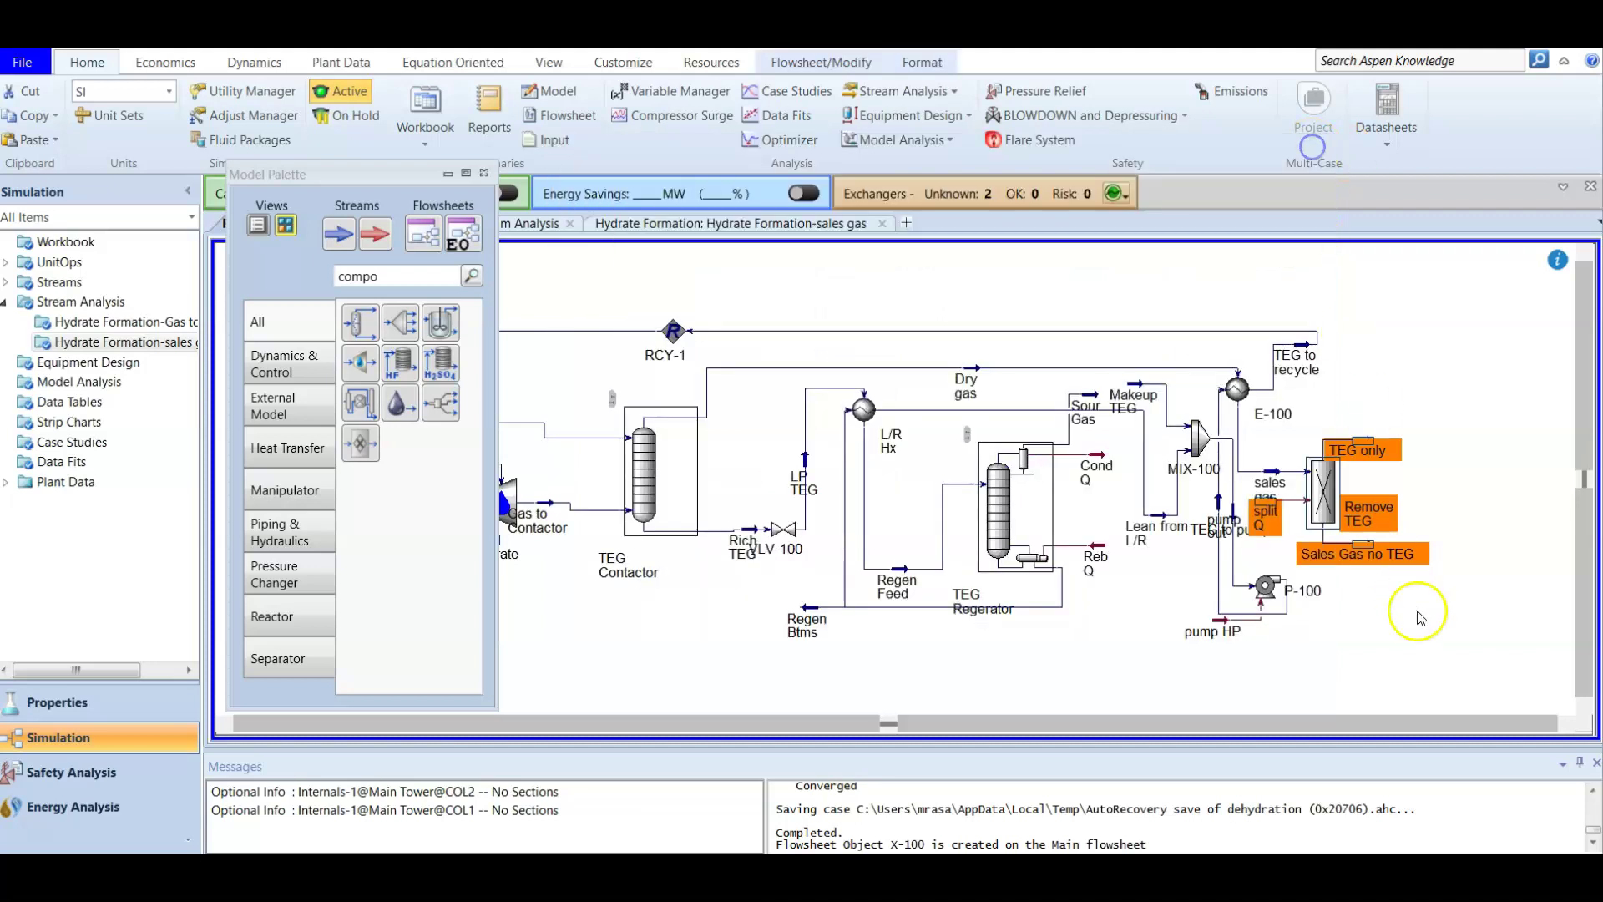
pyautogui.click(1366, 543)
pyautogui.moveTo(1366, 543); pyautogui.dragTo(1374, 591)
pyautogui.click(1484, 618)
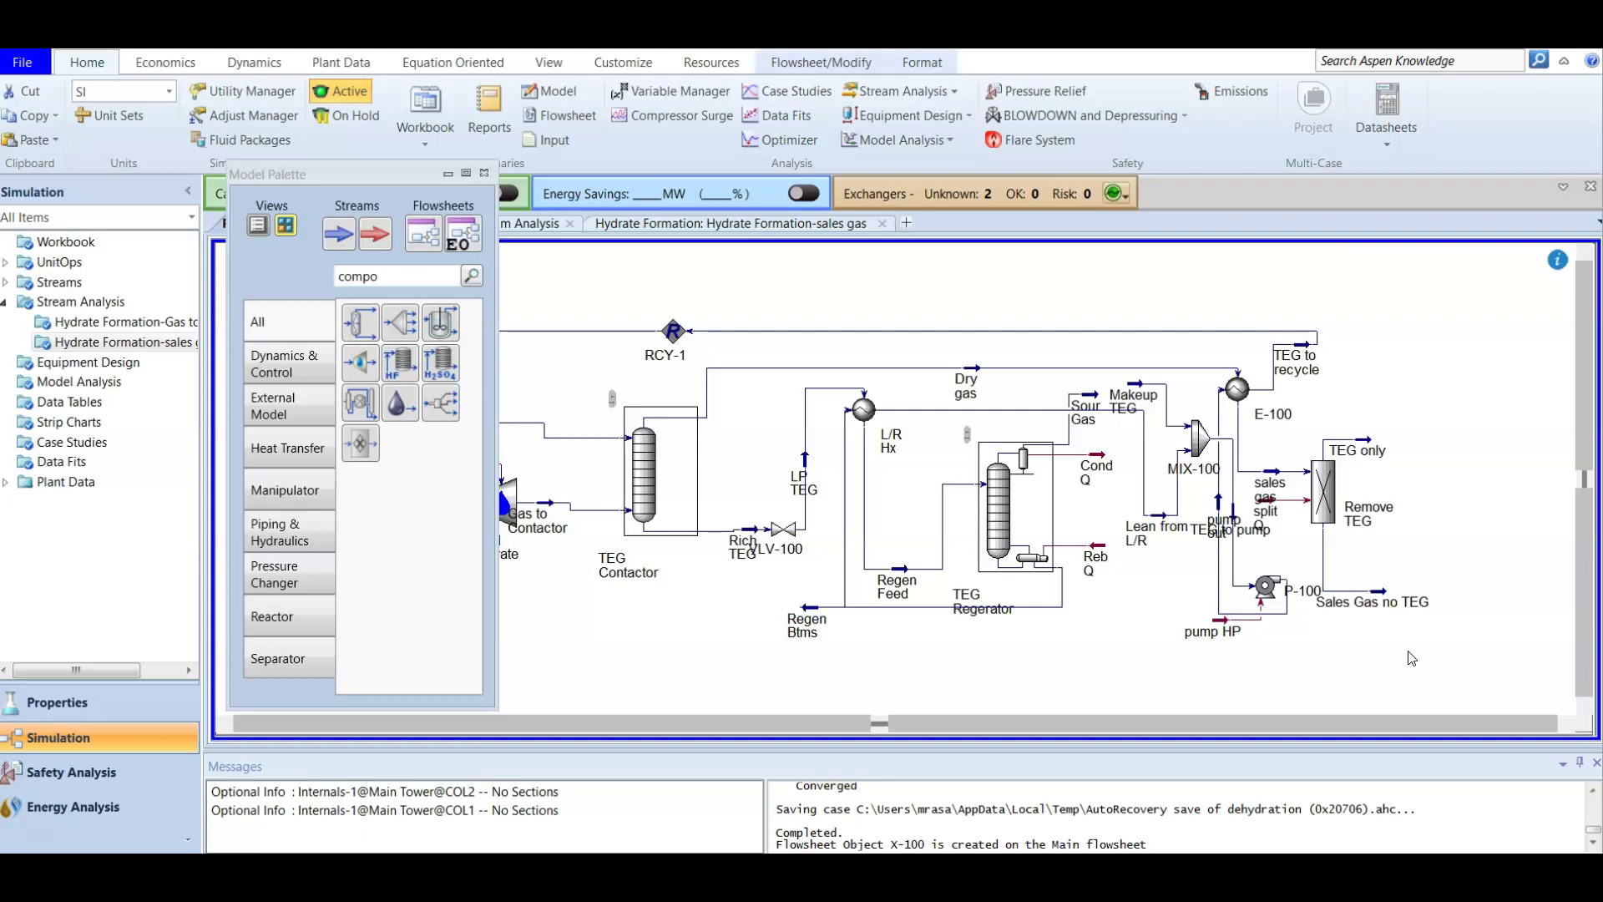
# Step: Review Sales Gas no TEG's Worksheet properties, including Z factor 0.8448 and Watson K 18.07
pyautogui.click(1379, 591)
pyautogui.doubleClick(1379, 592)
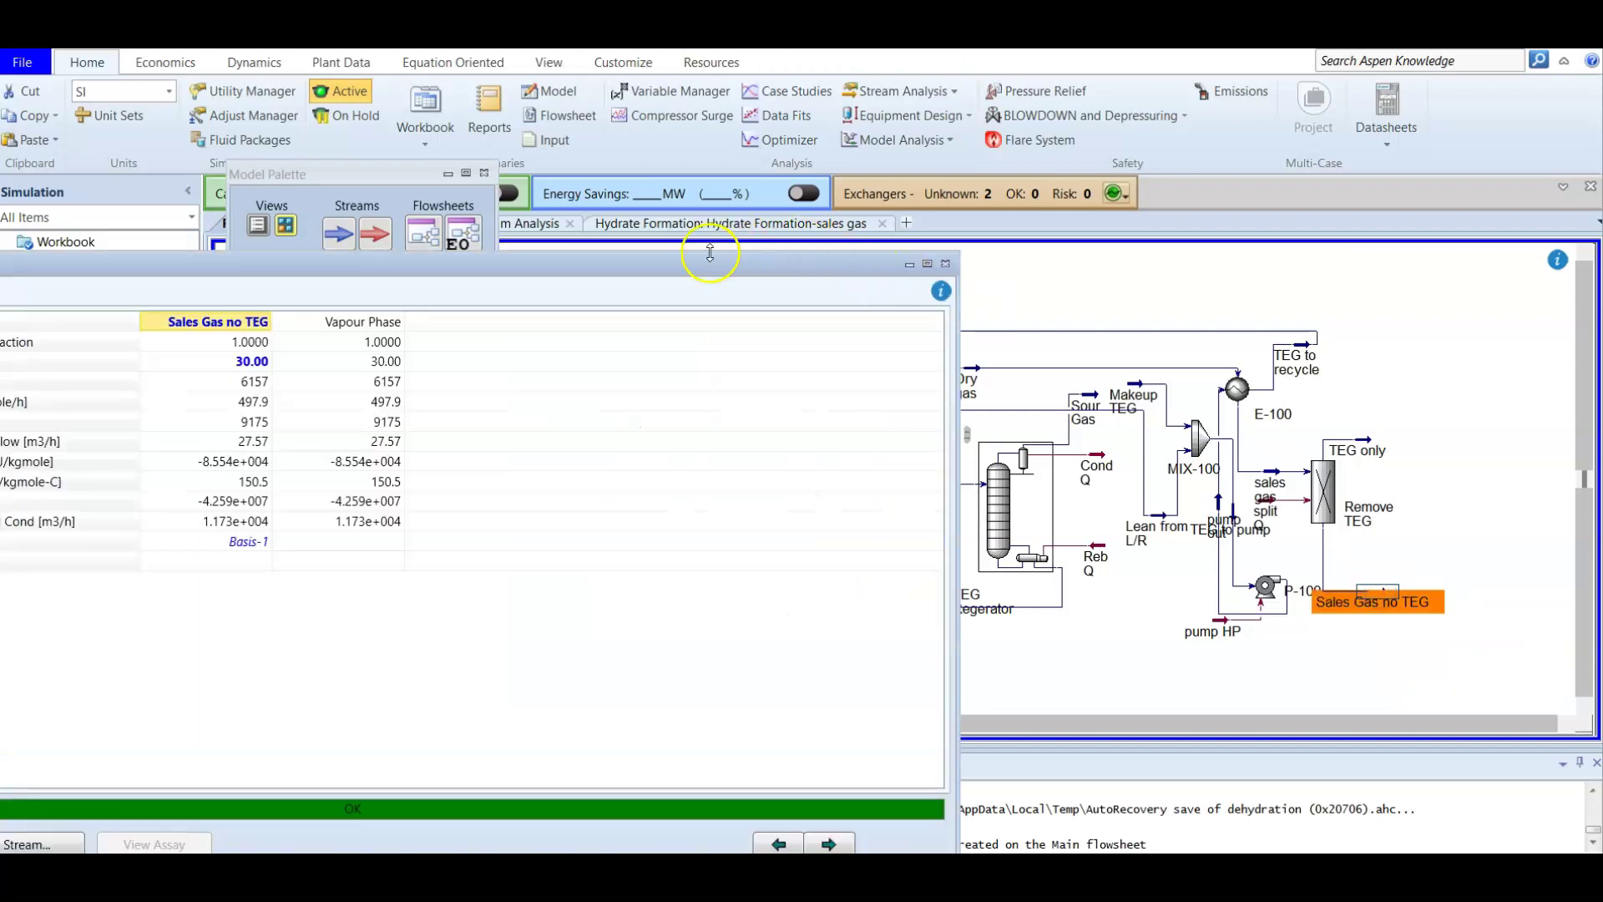
pyautogui.moveTo(816, 268); pyautogui.dragTo(1280, 138)
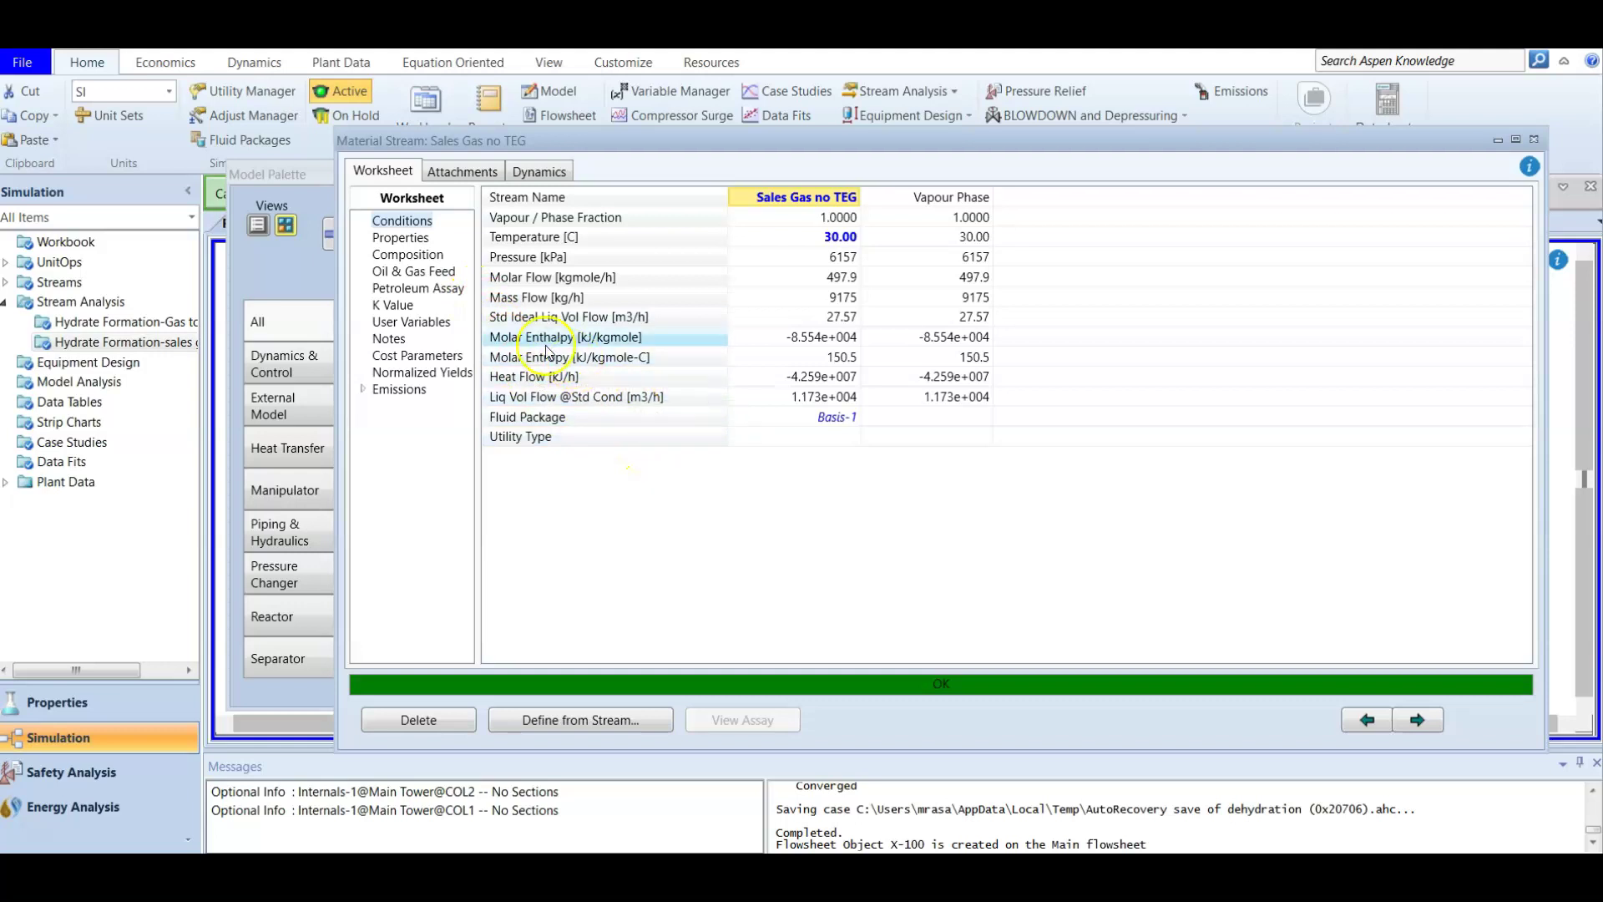
pyautogui.click(409, 239)
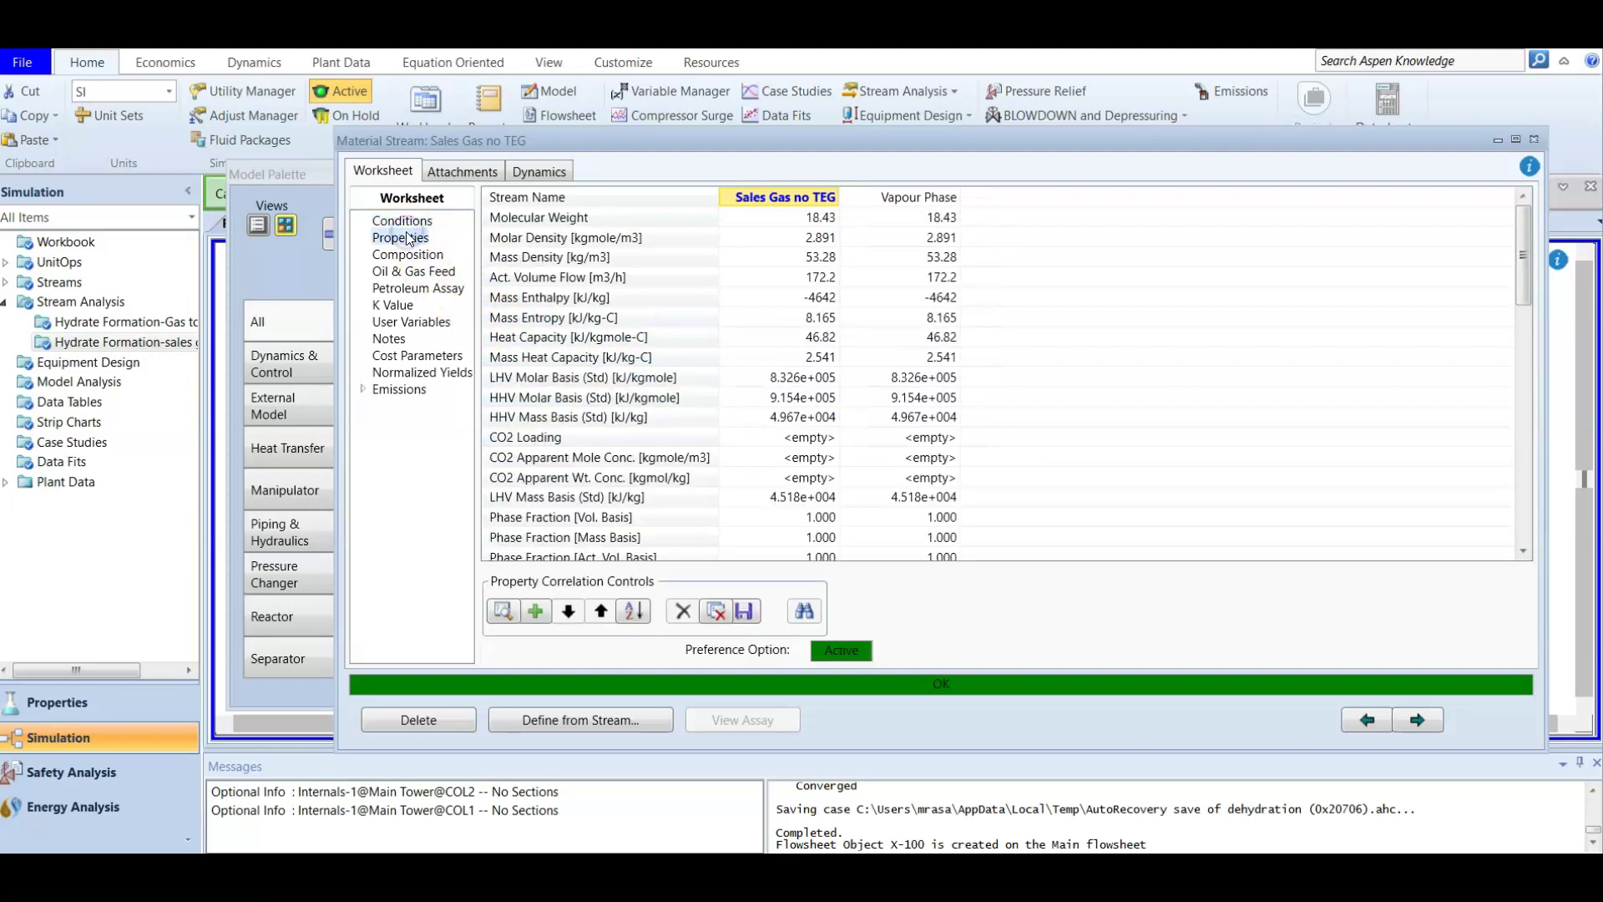
pyautogui.scroll(-6, 931, 318)
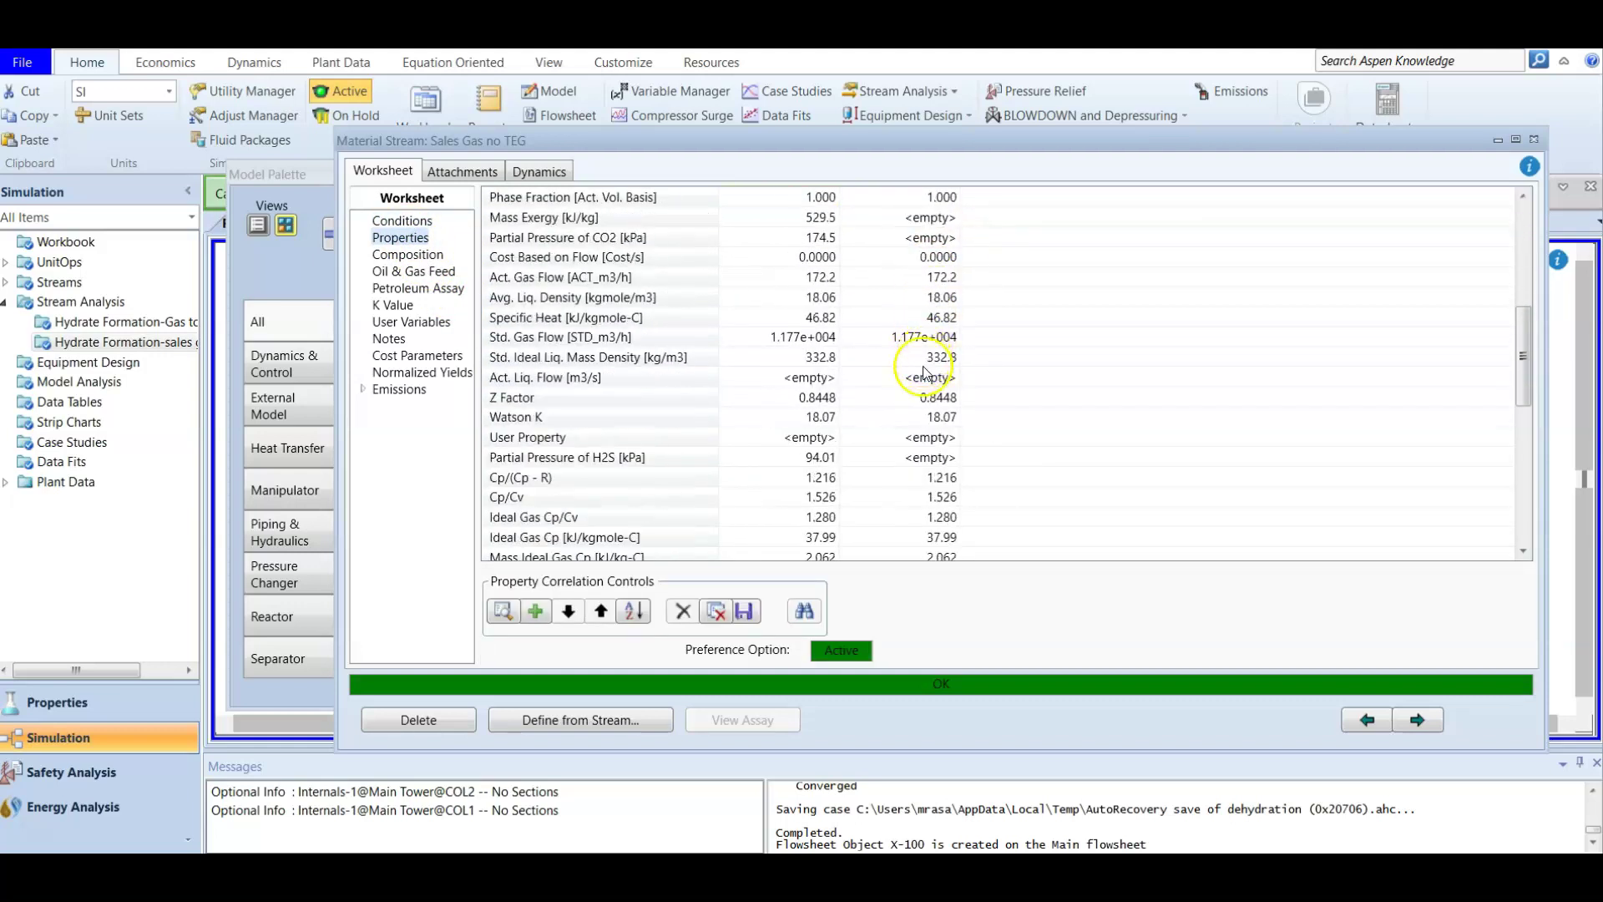
pyautogui.scroll(6, 927, 399)
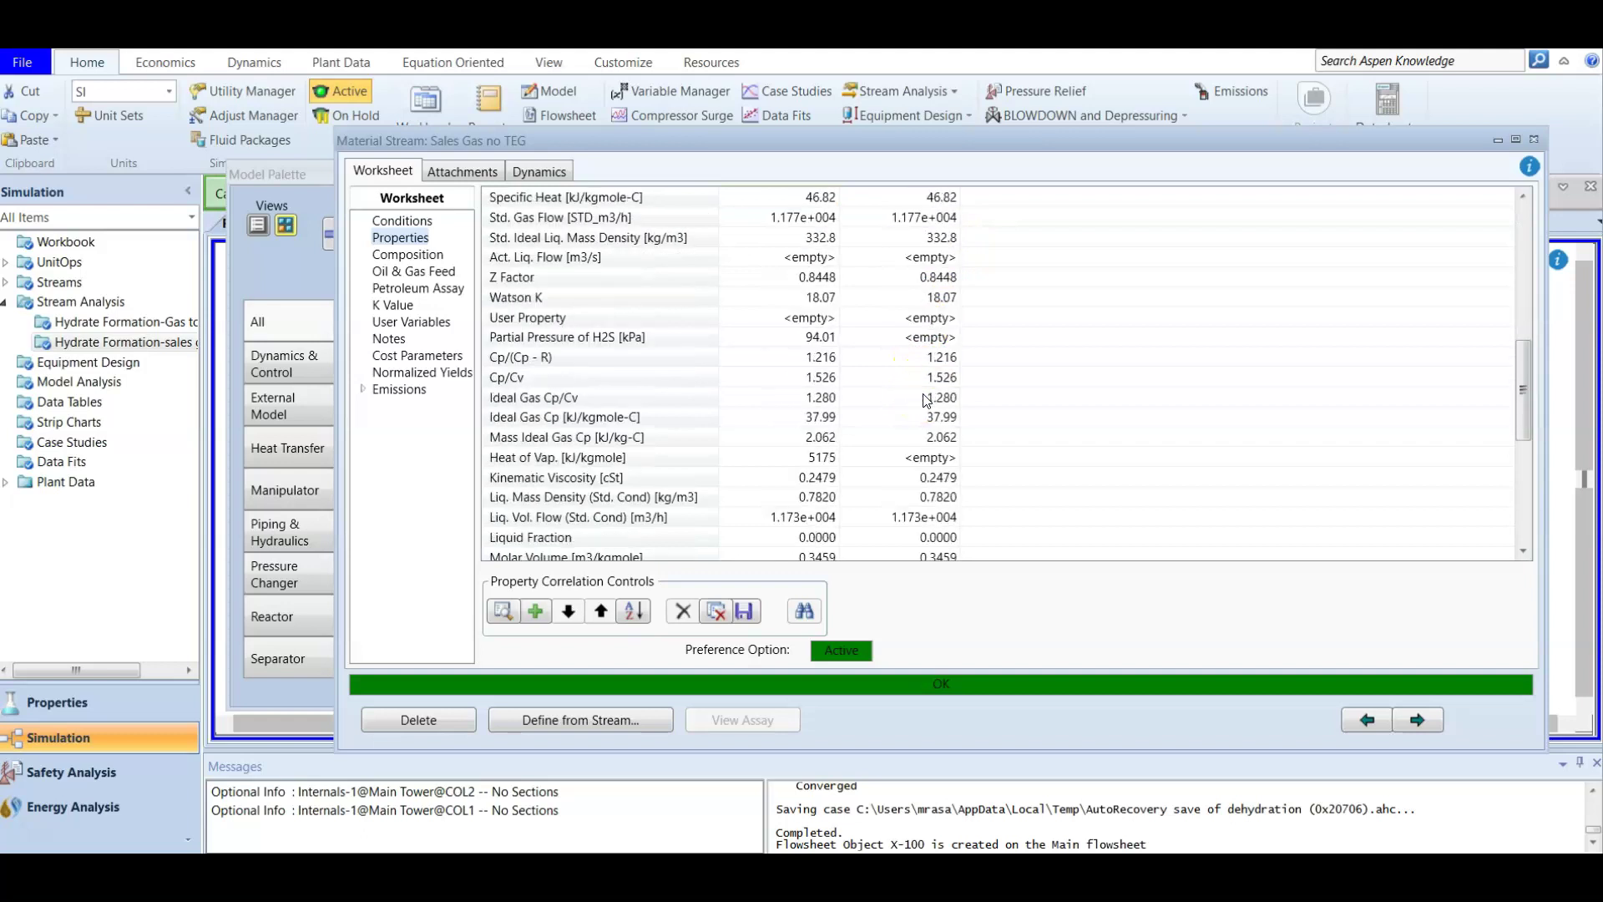
pyautogui.click(704, 518)
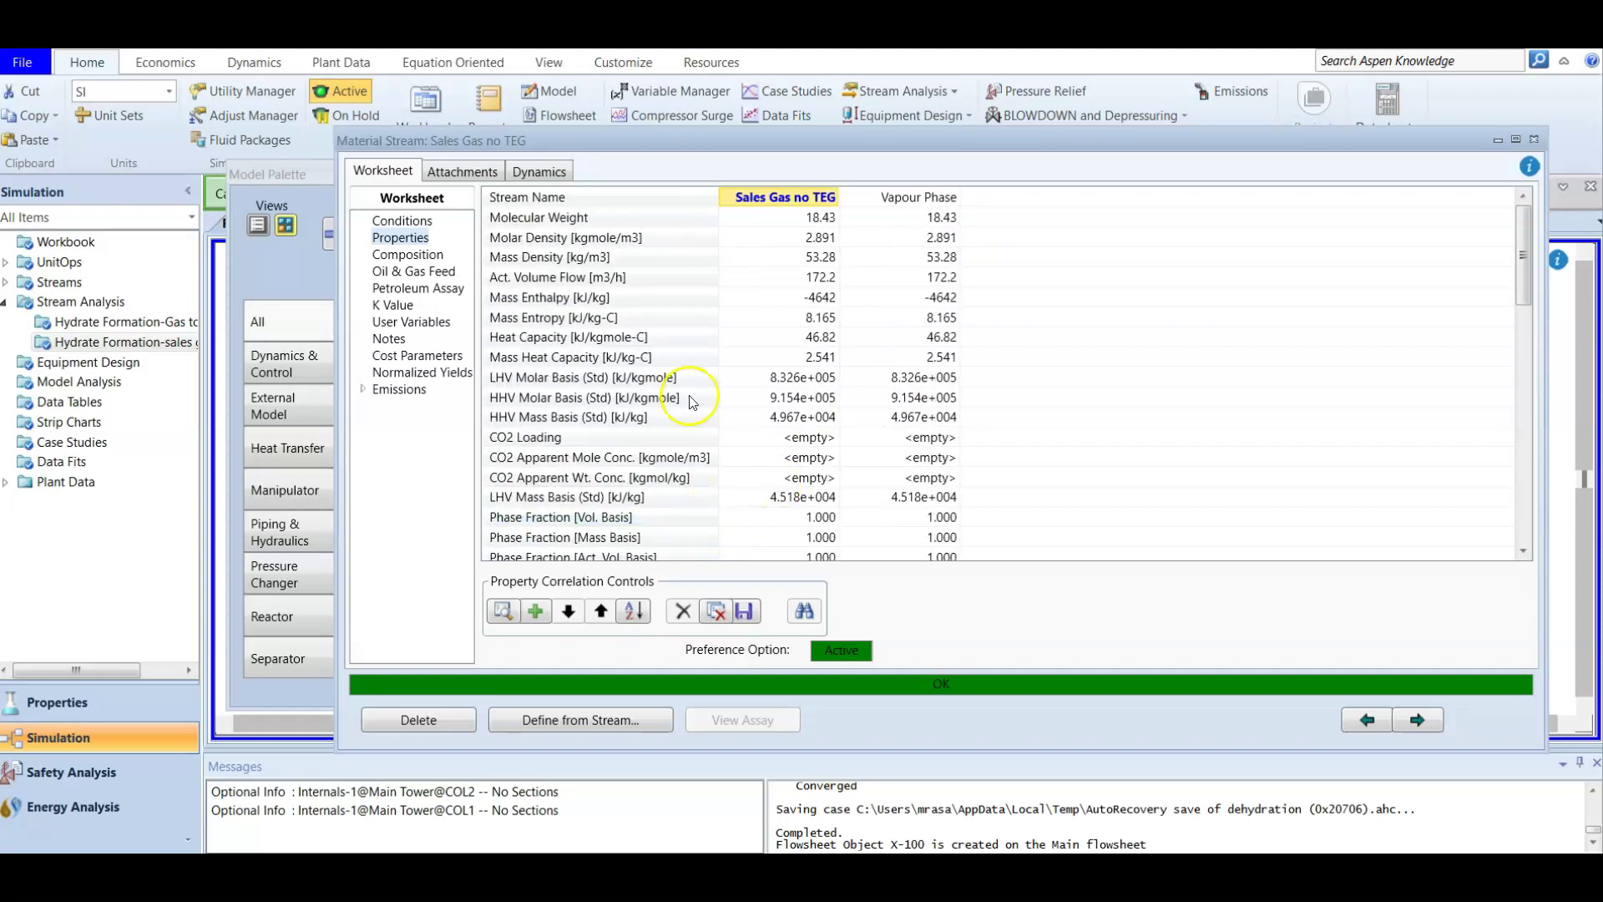
pyautogui.scroll(-9, 701, 400)
pyautogui.scroll(-5, 715, 394)
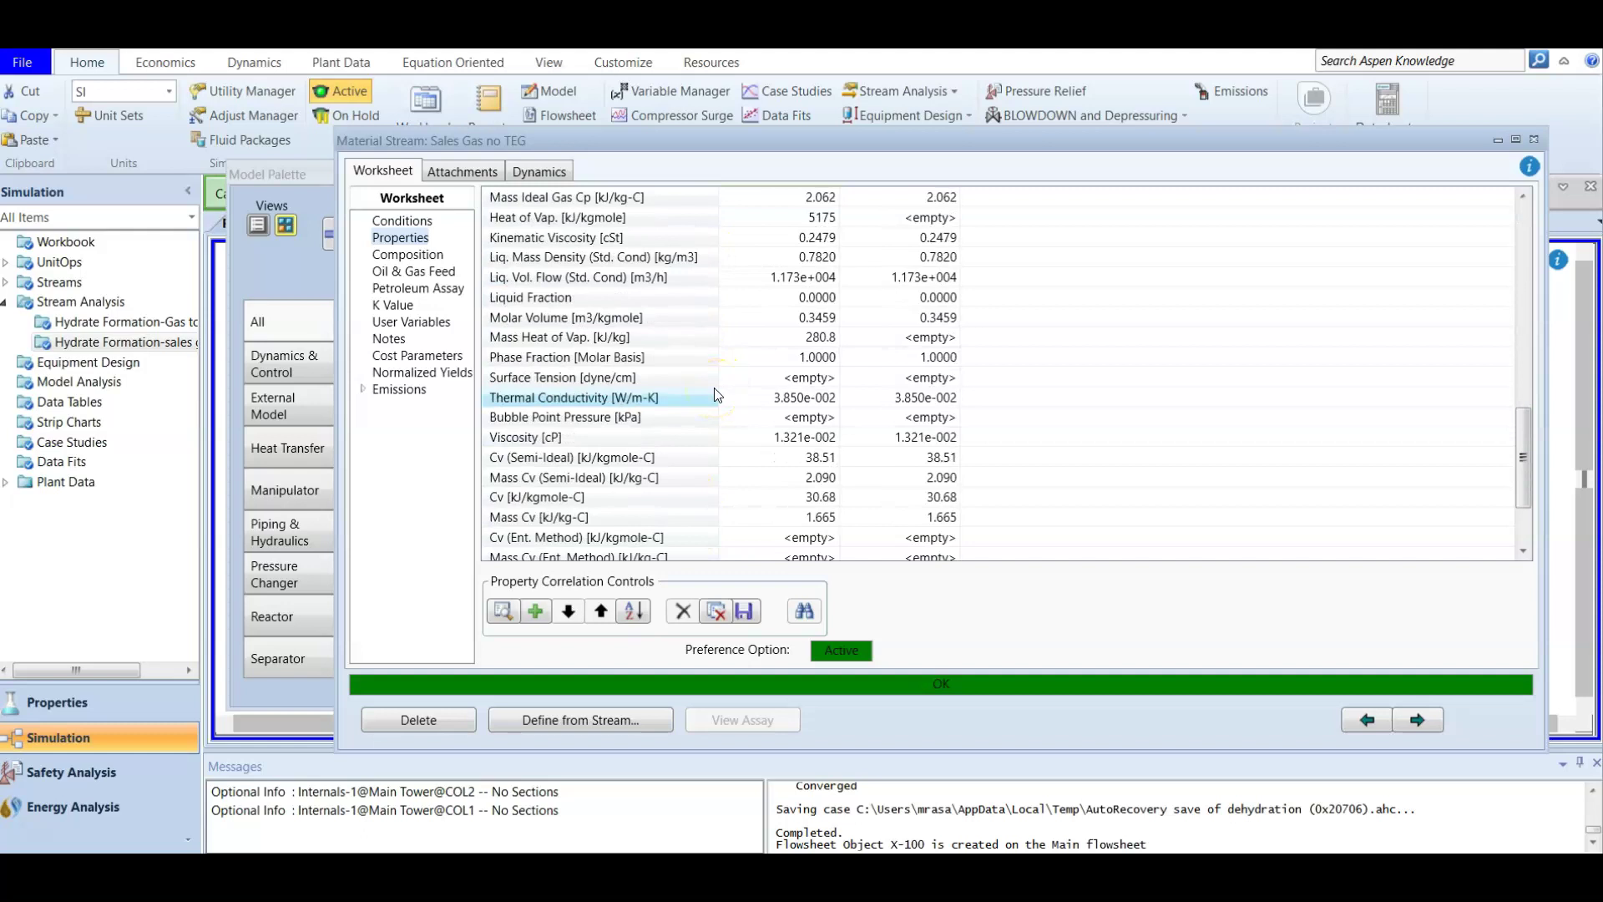
pyautogui.scroll(6, 715, 401)
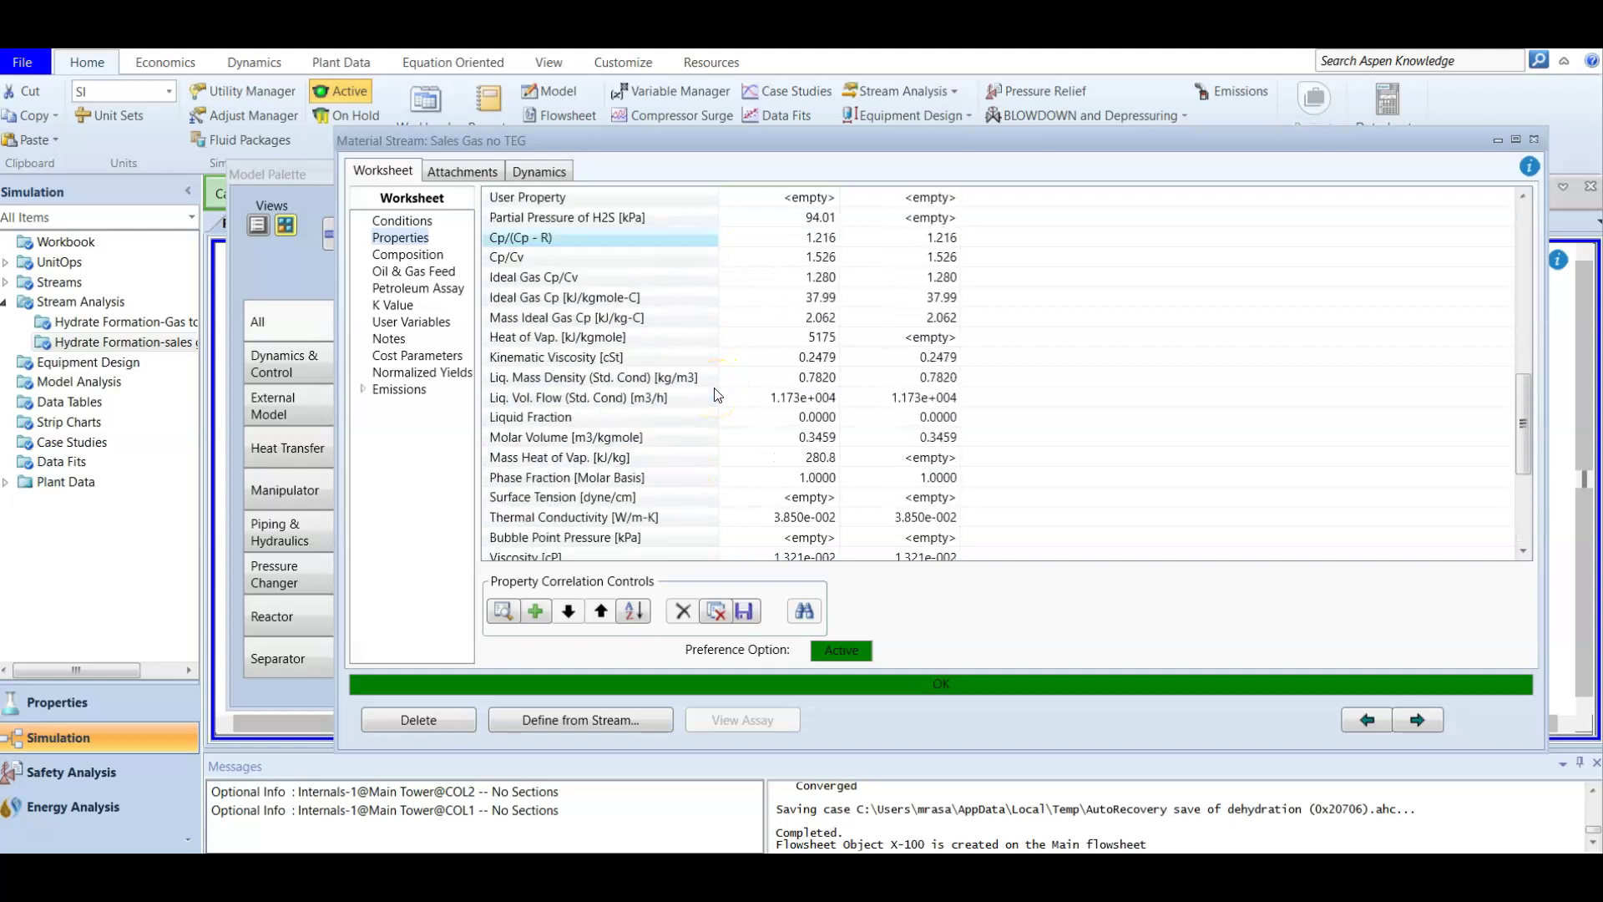
# Step: Apply the Gas > Water Dew Point property correlation to Sales Gas no TEG
pyautogui.click(535, 611)
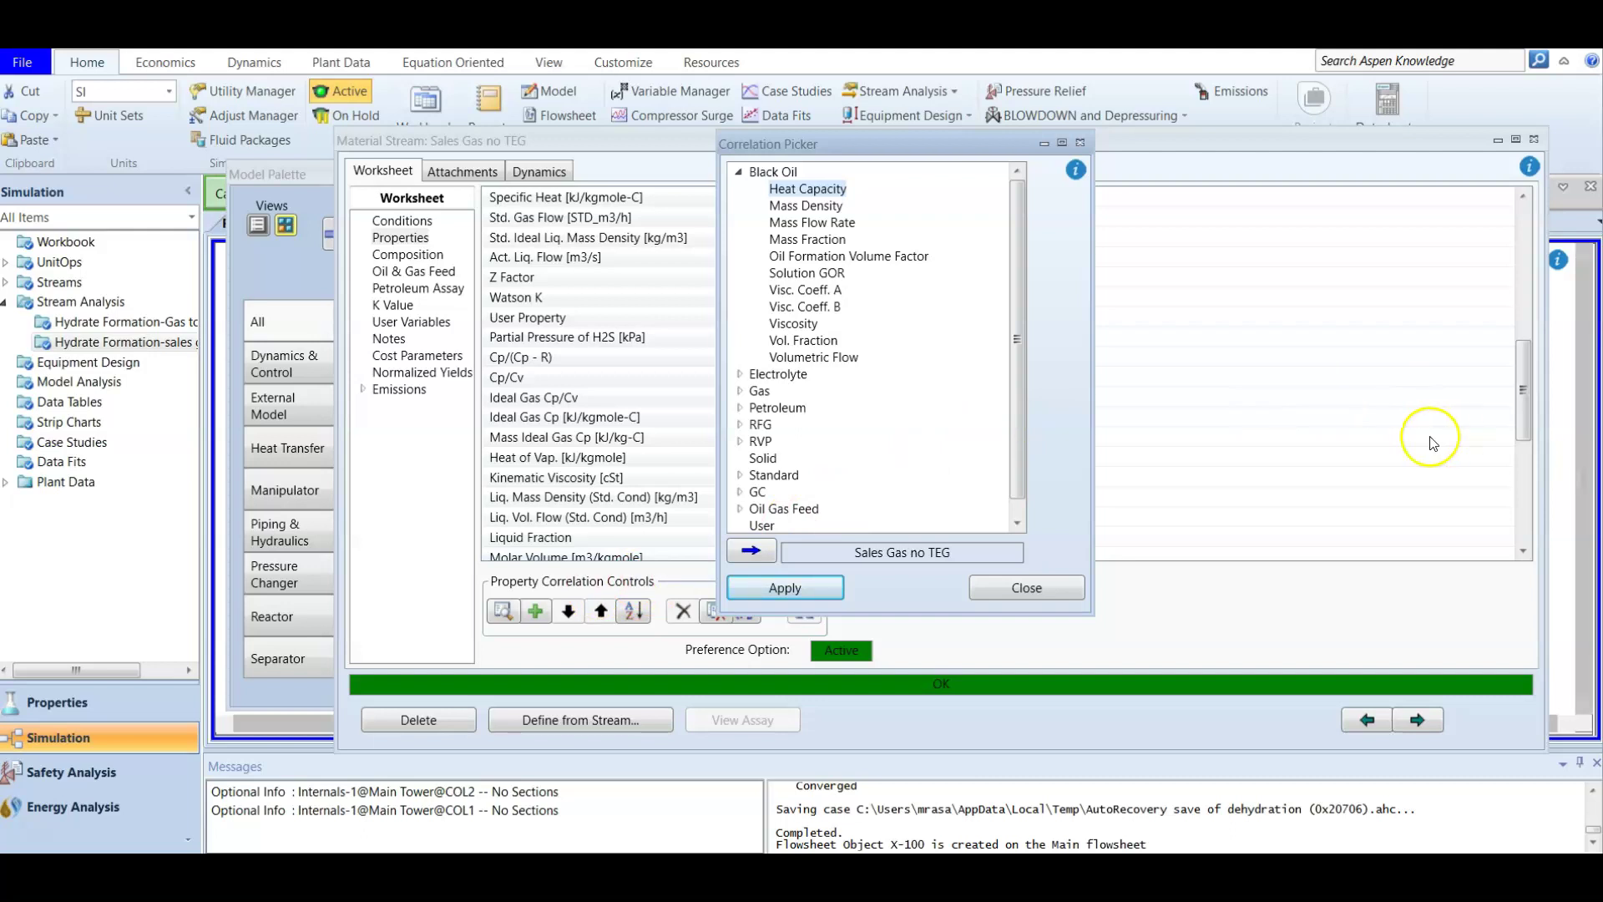
pyautogui.click(749, 388)
pyautogui.scroll(-2, 938, 426)
pyautogui.scroll(2, 938, 426)
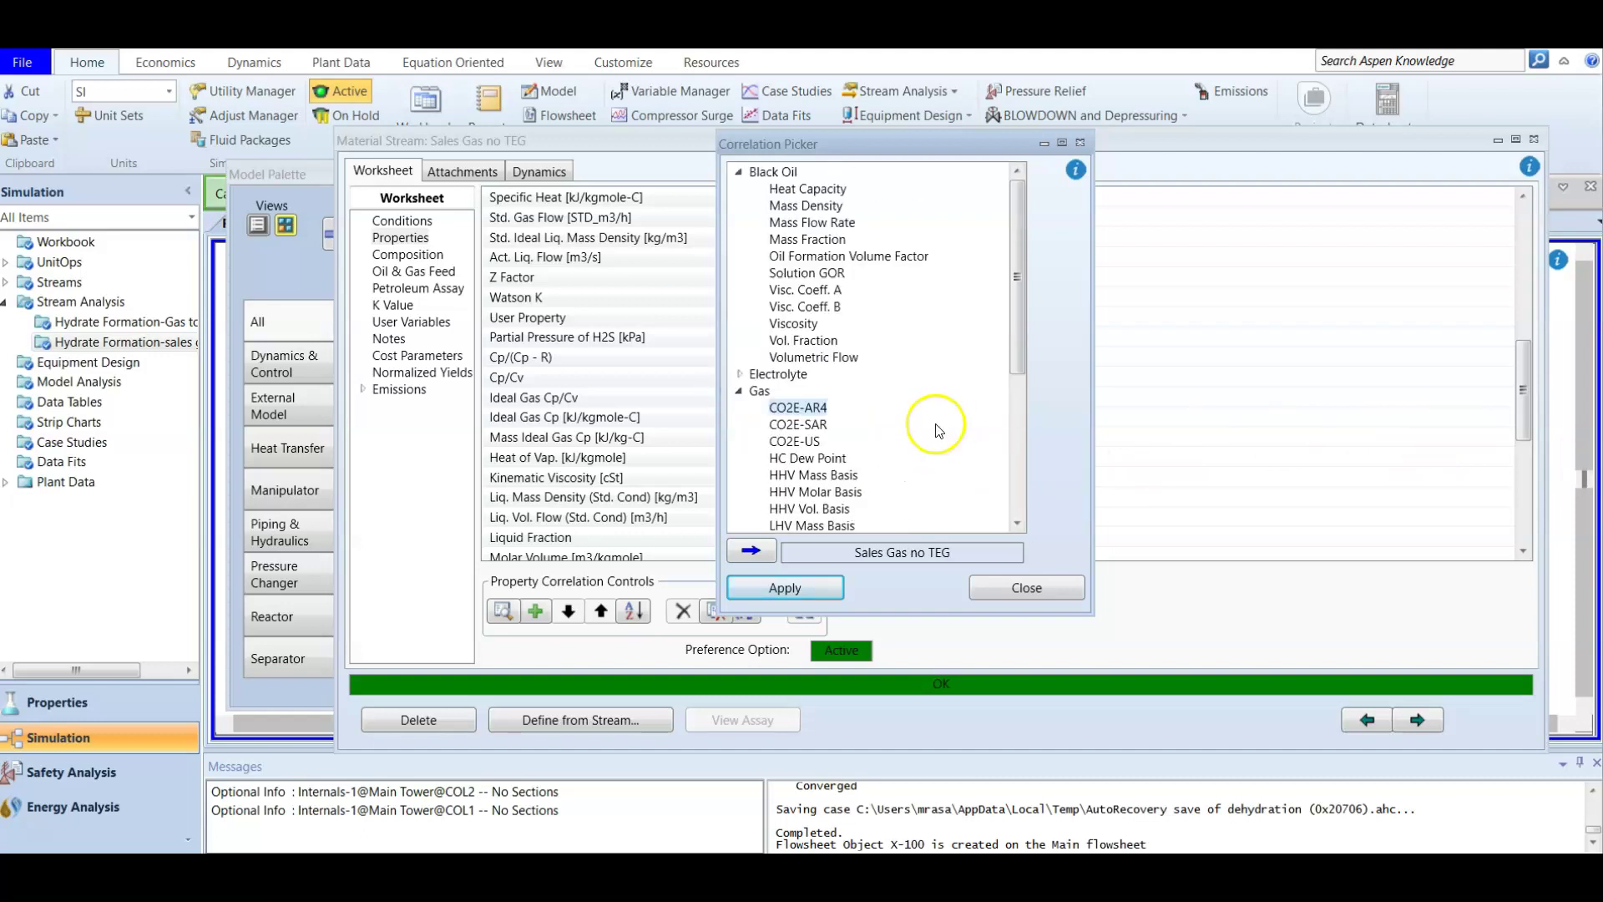
pyautogui.click(741, 179)
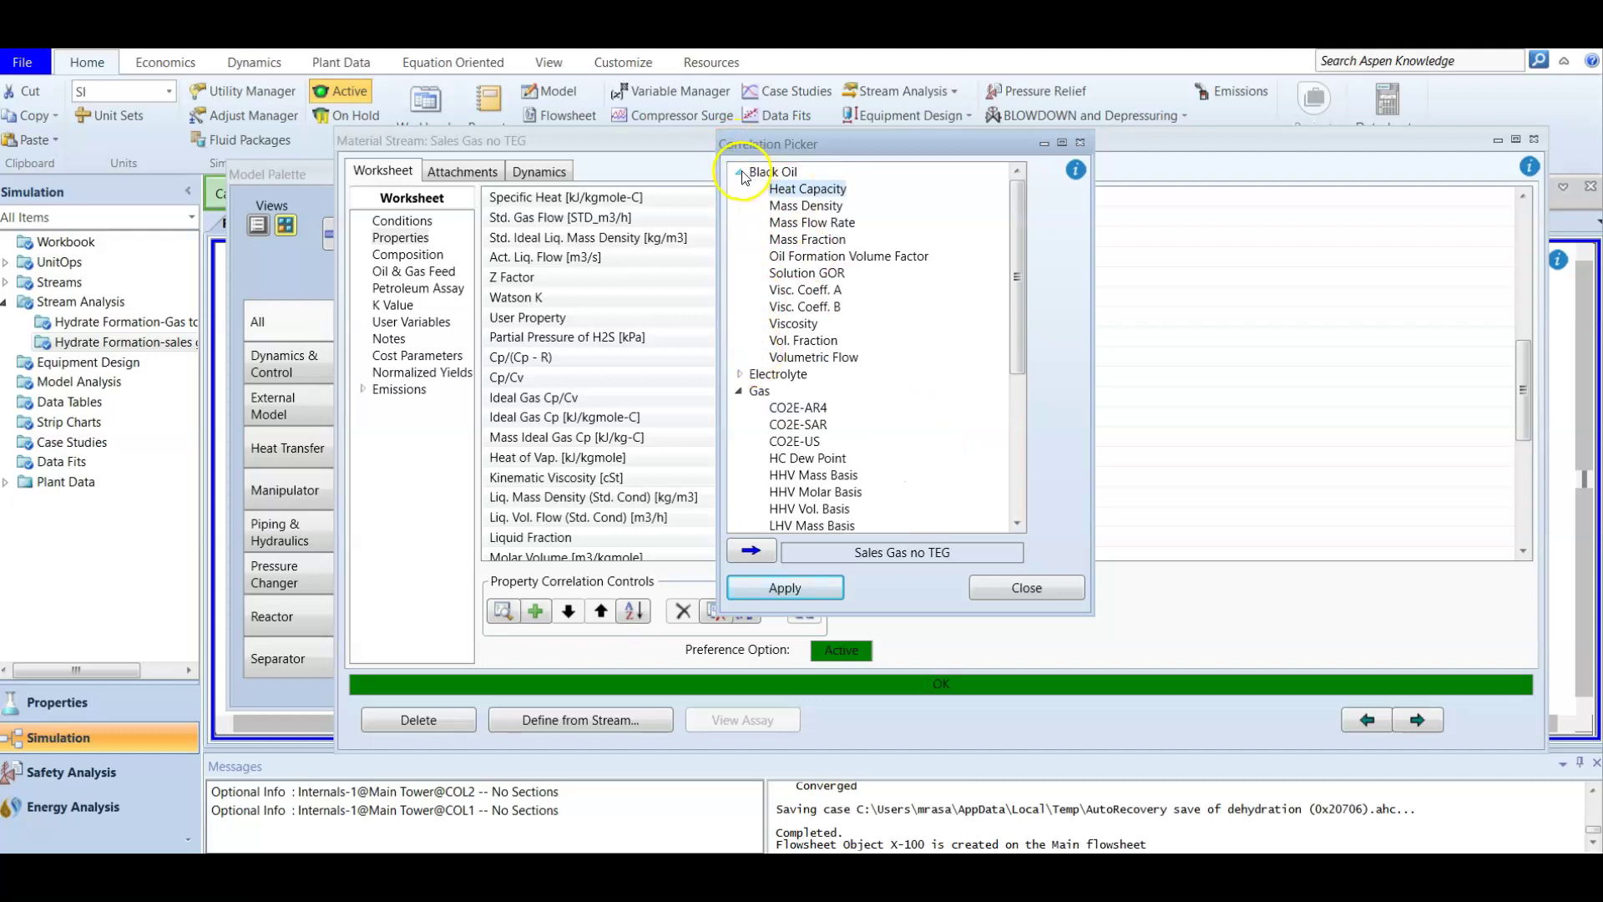
pyautogui.click(740, 173)
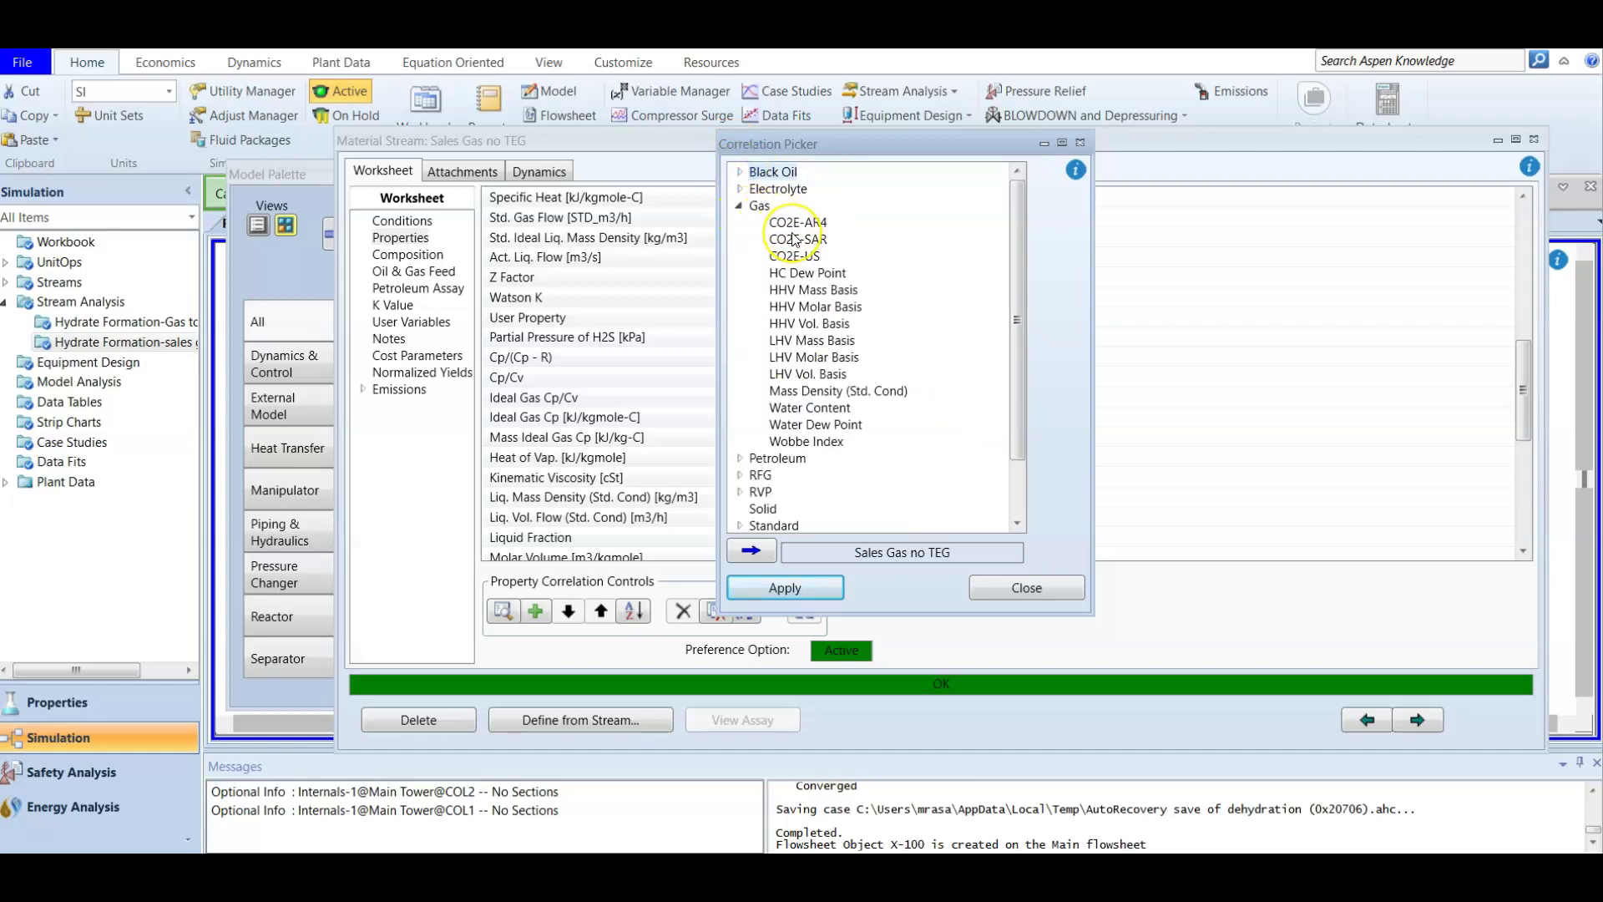
pyautogui.click(849, 426)
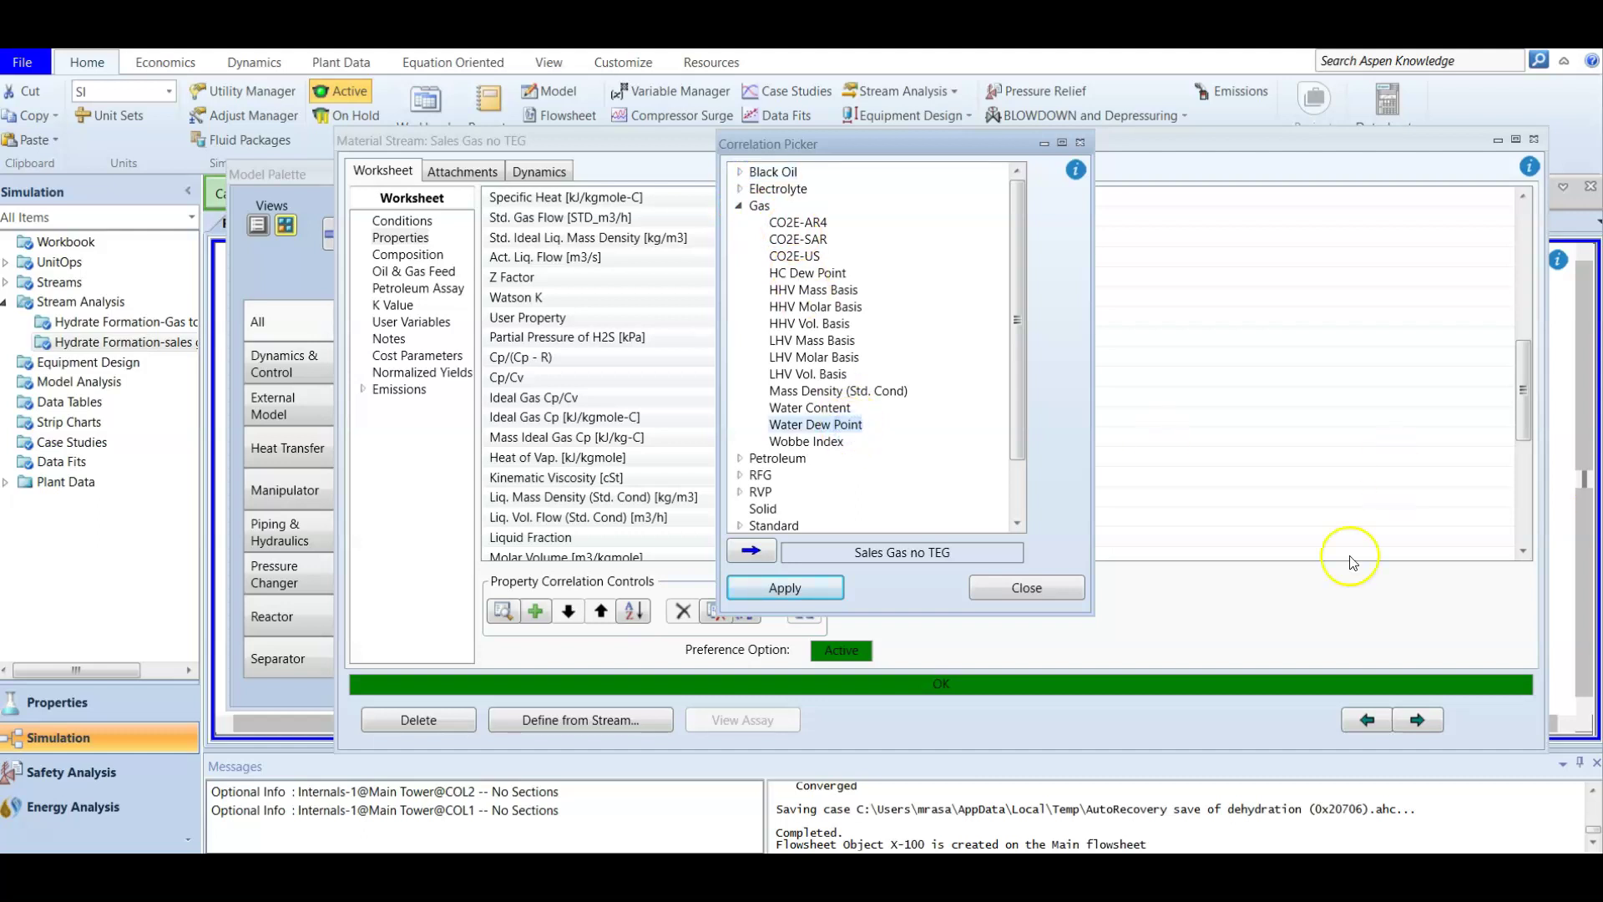
pyautogui.click(794, 588)
pyautogui.click(779, 589)
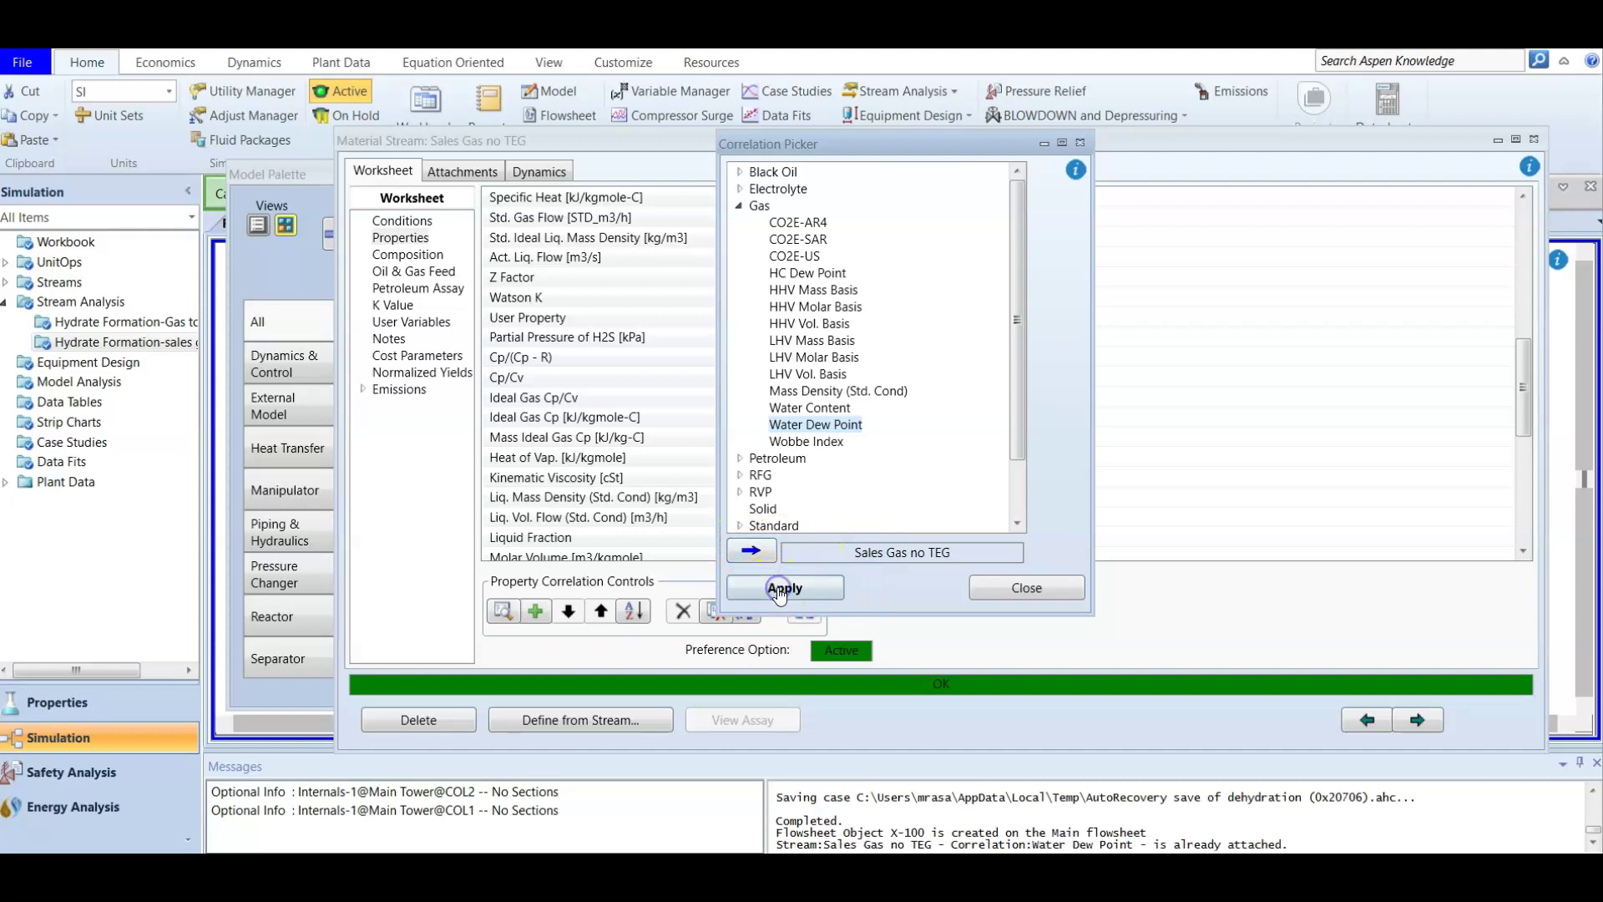
pyautogui.click(1079, 144)
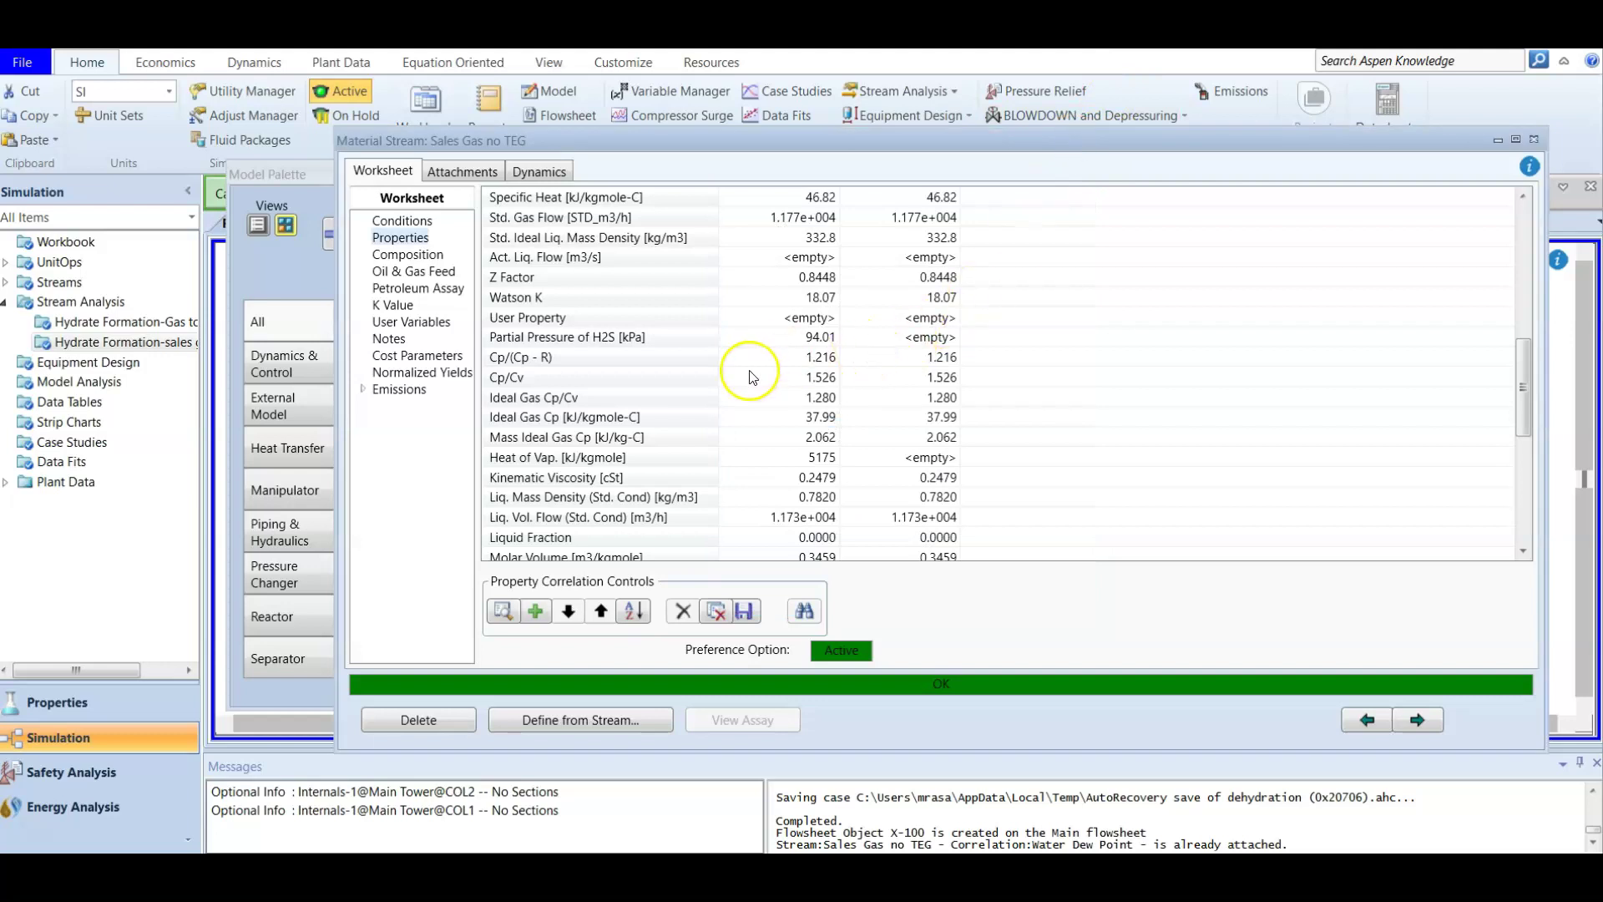
# Step: Check the Water Dew Point reading of -9.829 °C, then close the Material Stream window
pyautogui.scroll(-7, 738, 432)
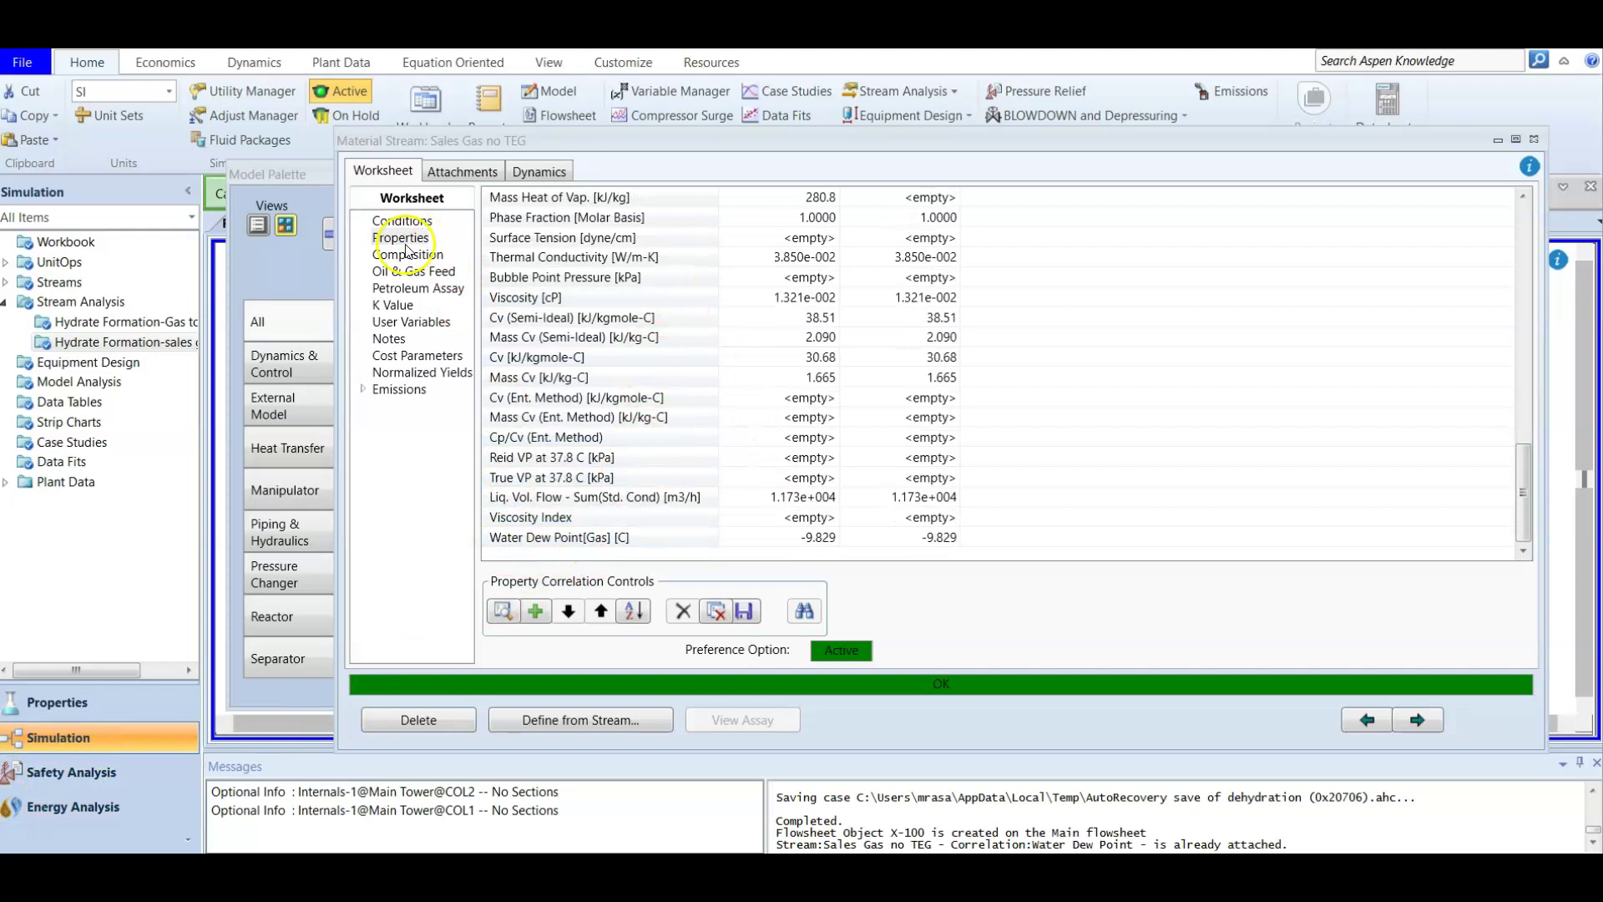
pyautogui.click(526, 539)
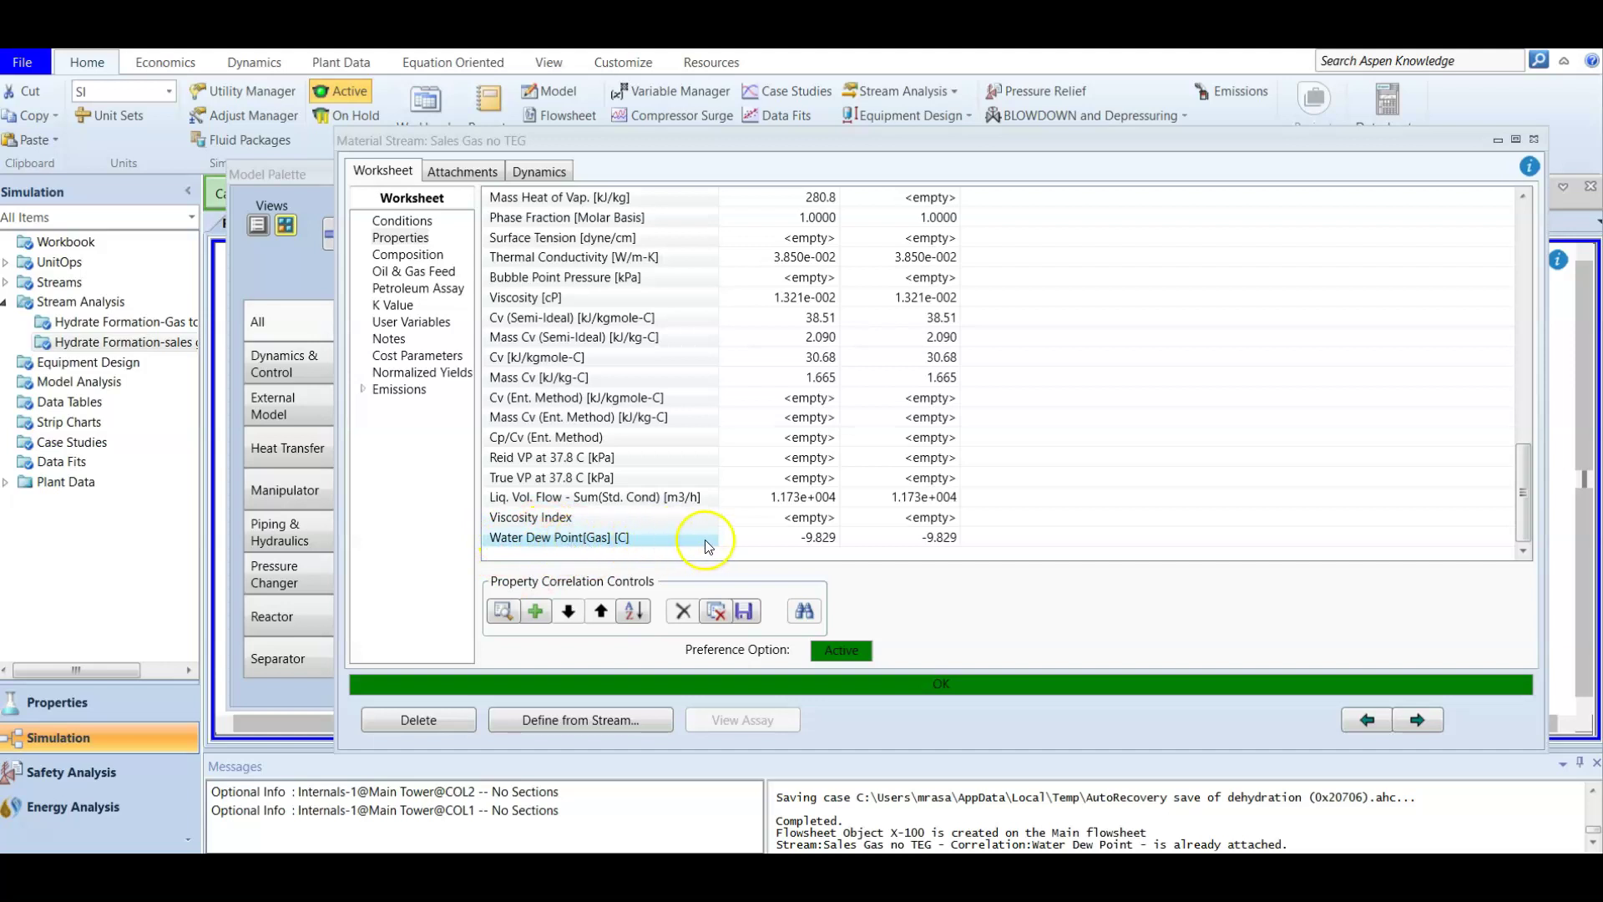
pyautogui.click(773, 537)
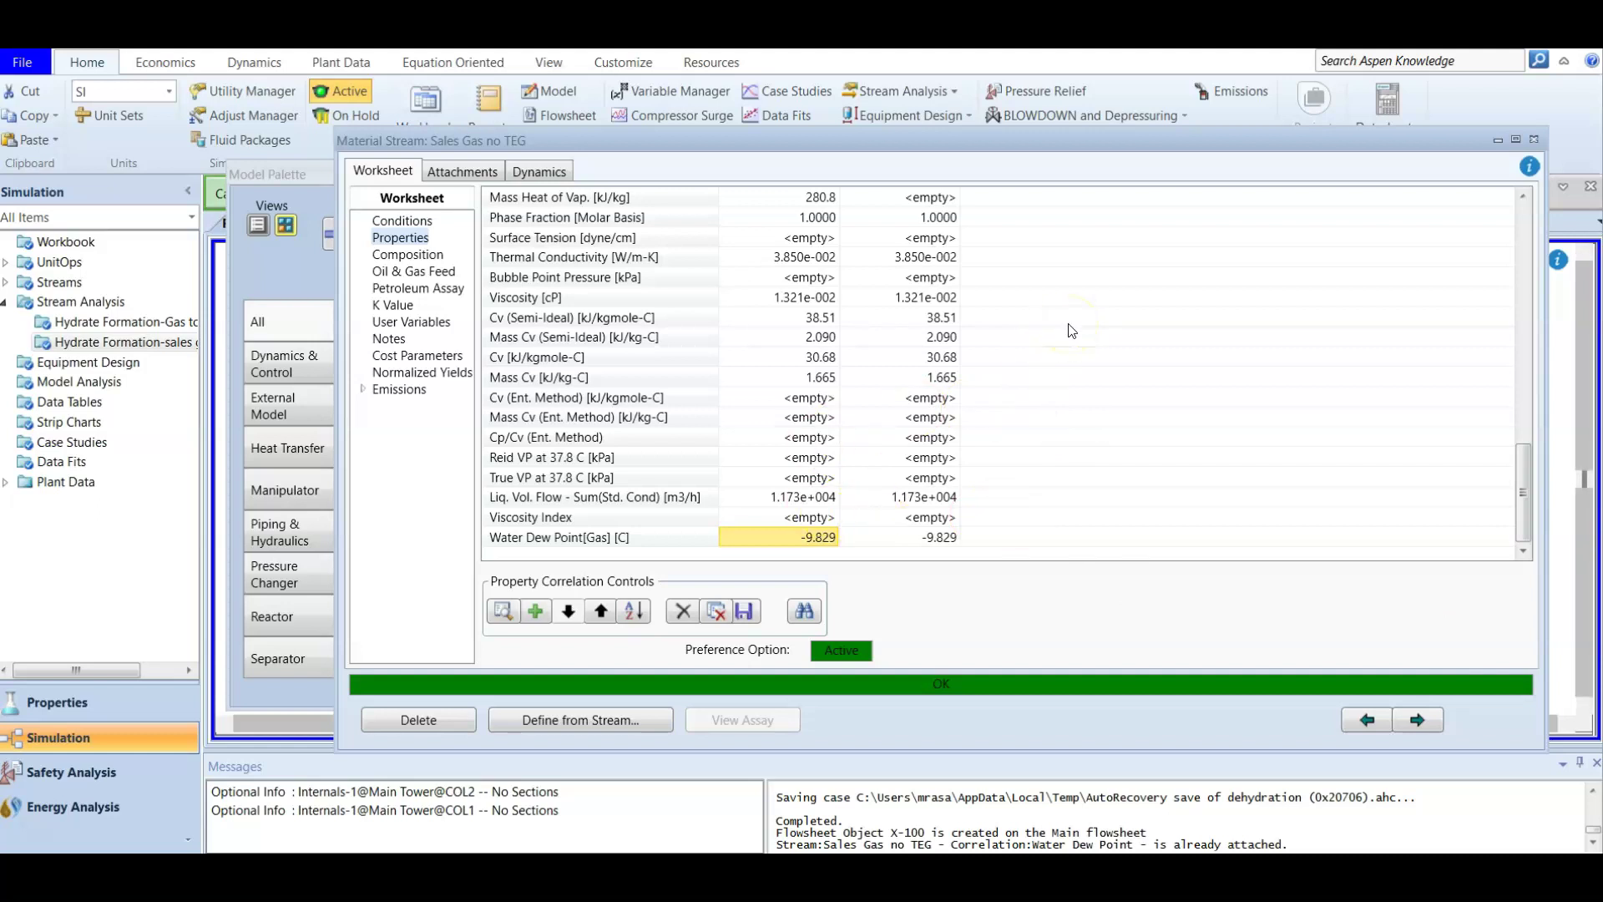
pyautogui.click(1533, 142)
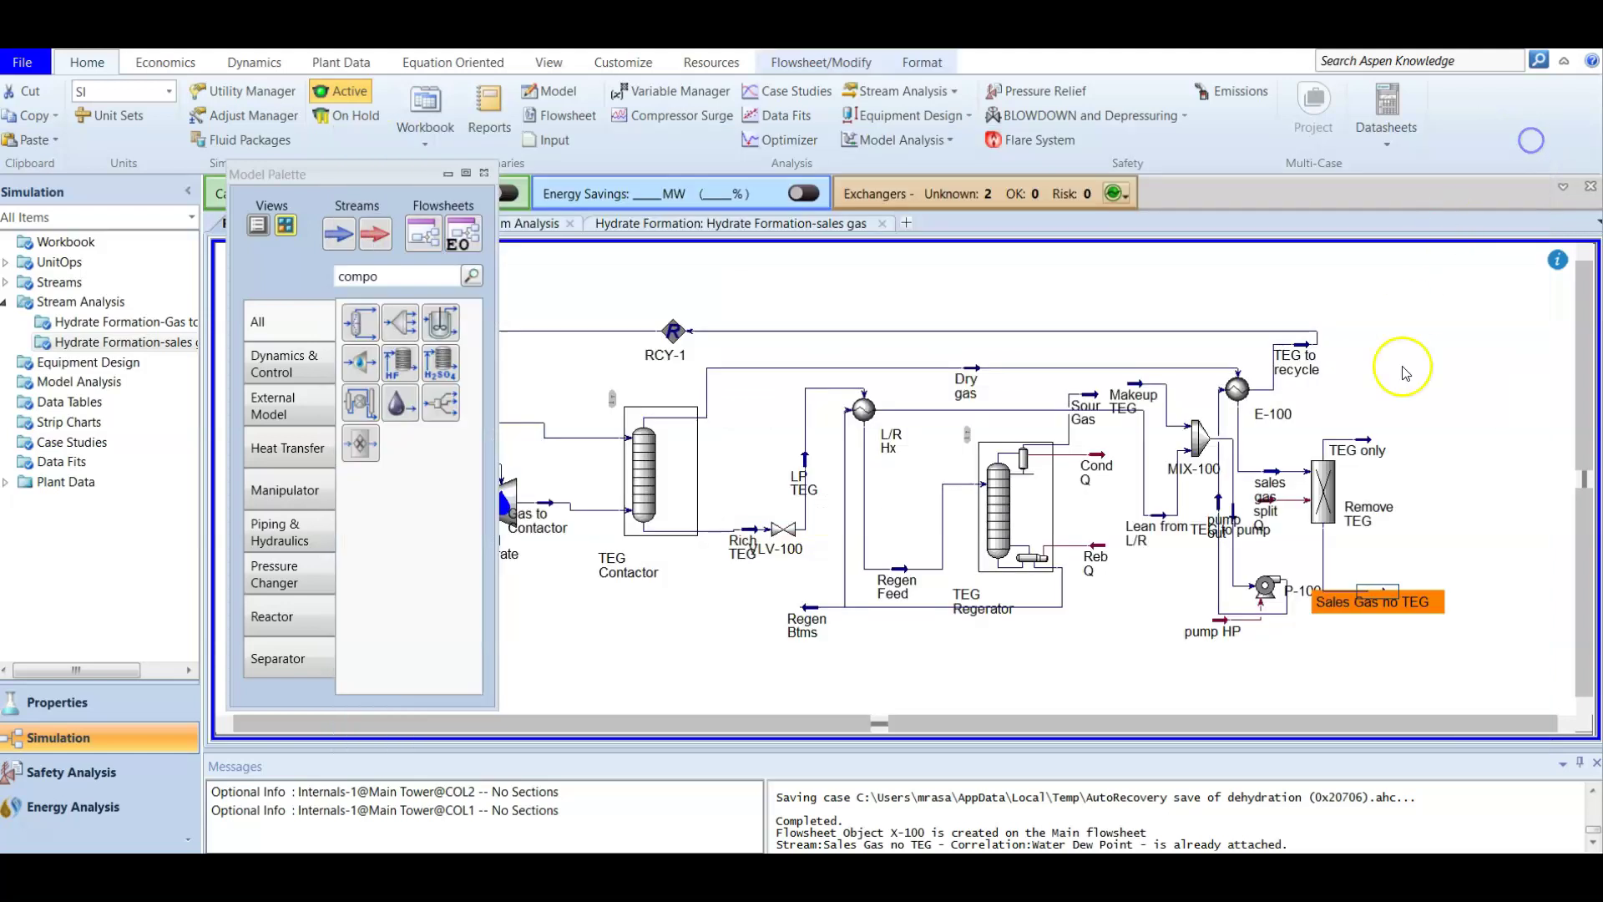
pyautogui.doubleClick(1375, 591)
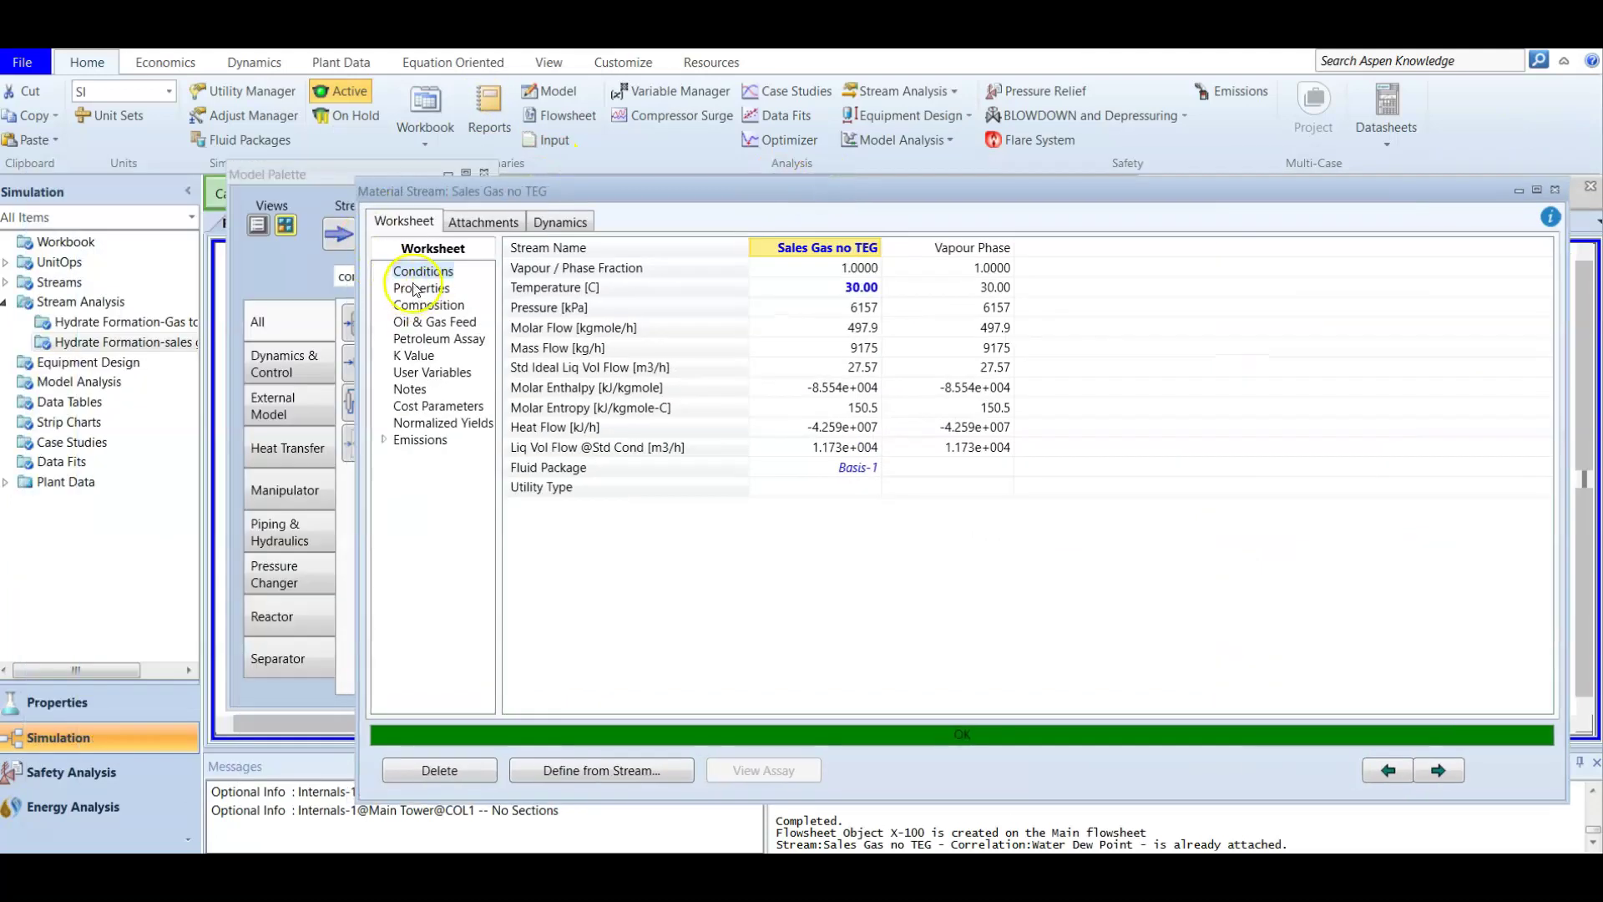
pyautogui.click(416, 288)
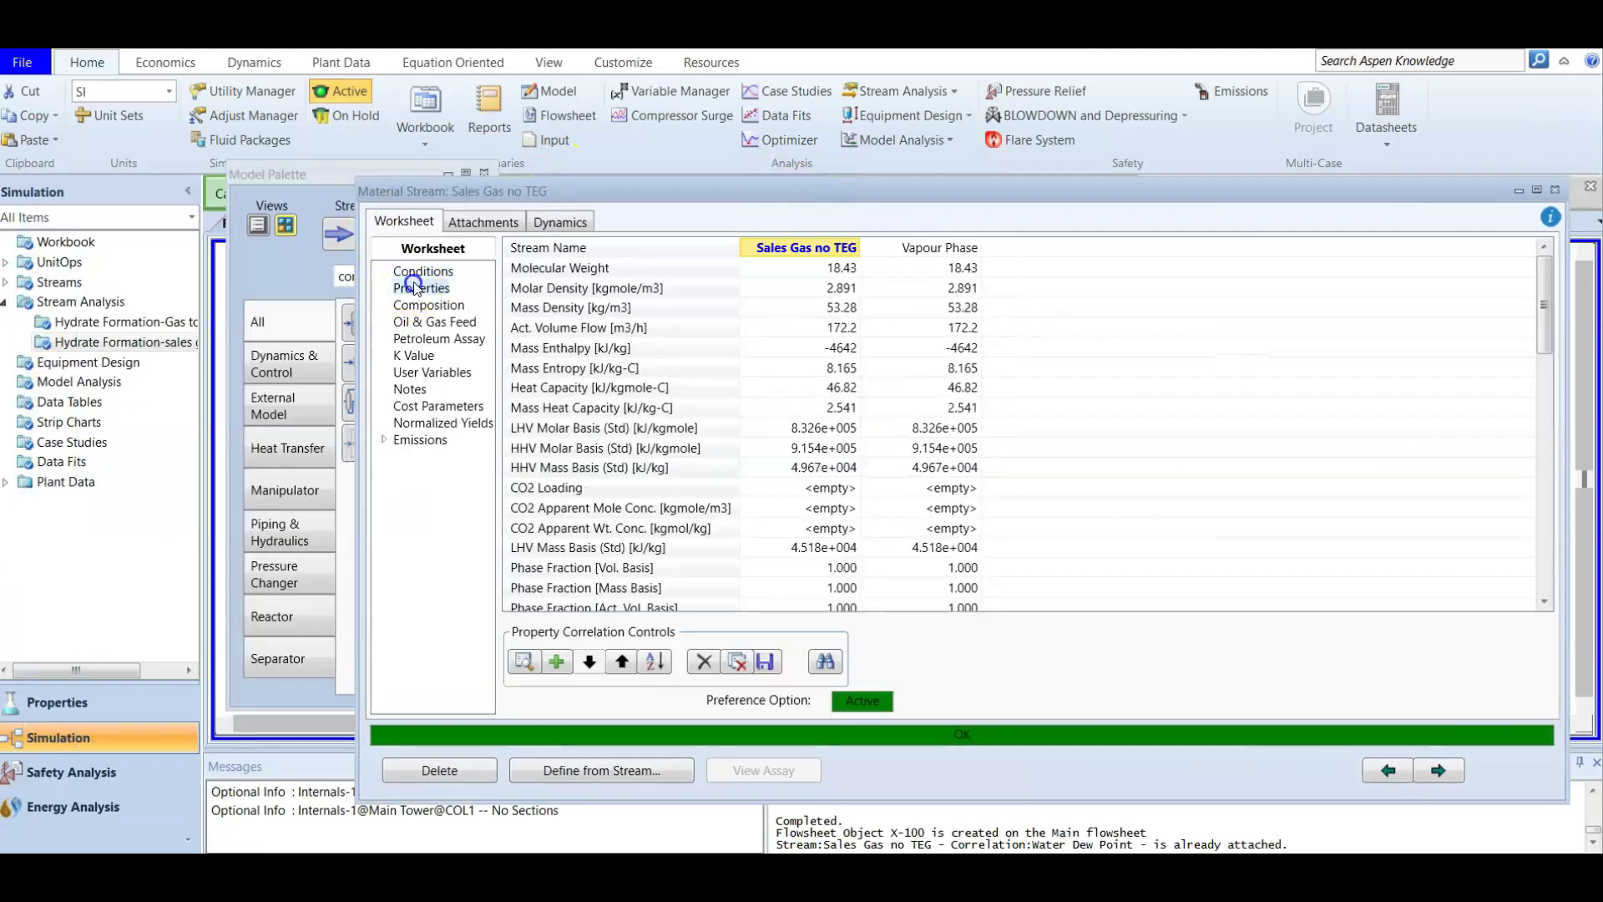
pyautogui.click(555, 661)
pyautogui.click(518, 423)
pyautogui.scroll(-1, 616, 490)
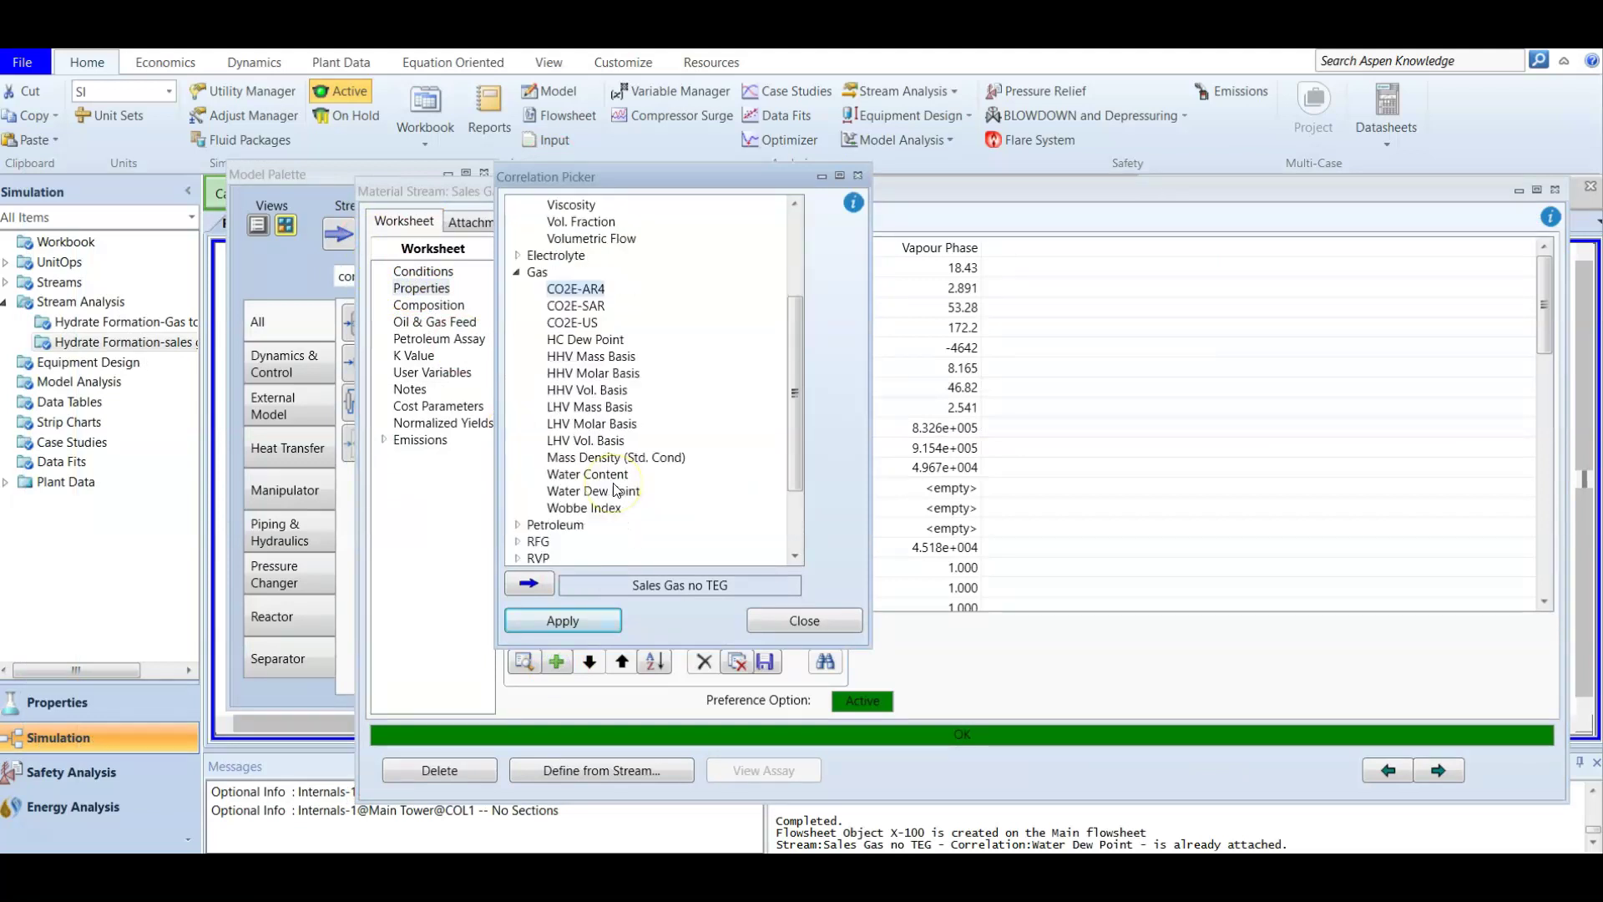
pyautogui.click(610, 491)
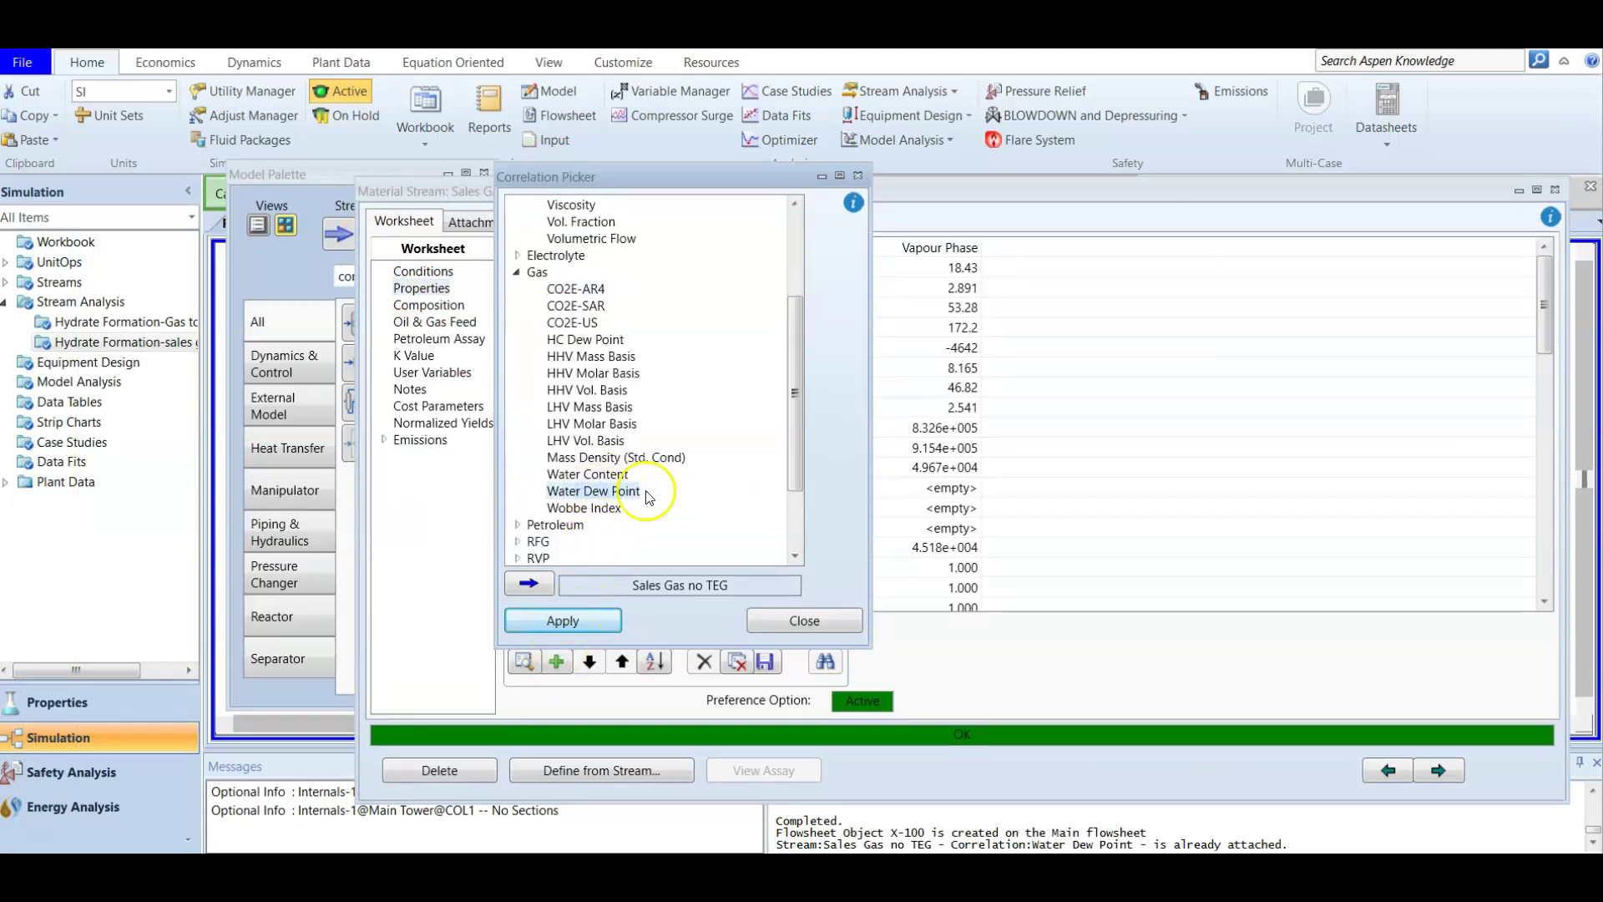
pyautogui.click(858, 176)
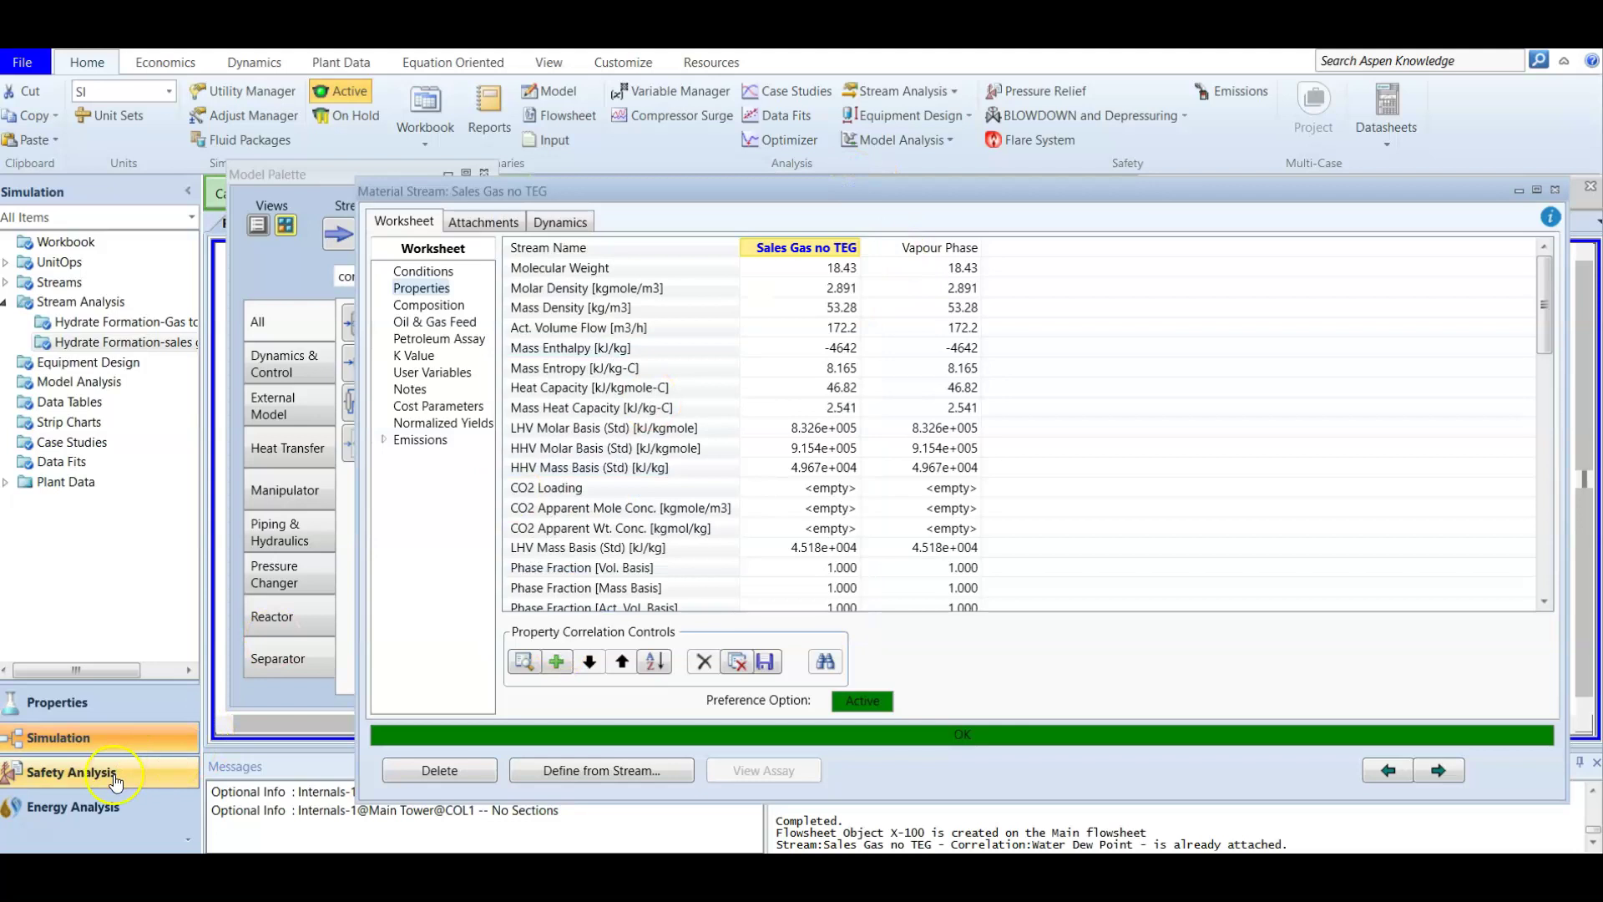
pyautogui.click(1552, 191)
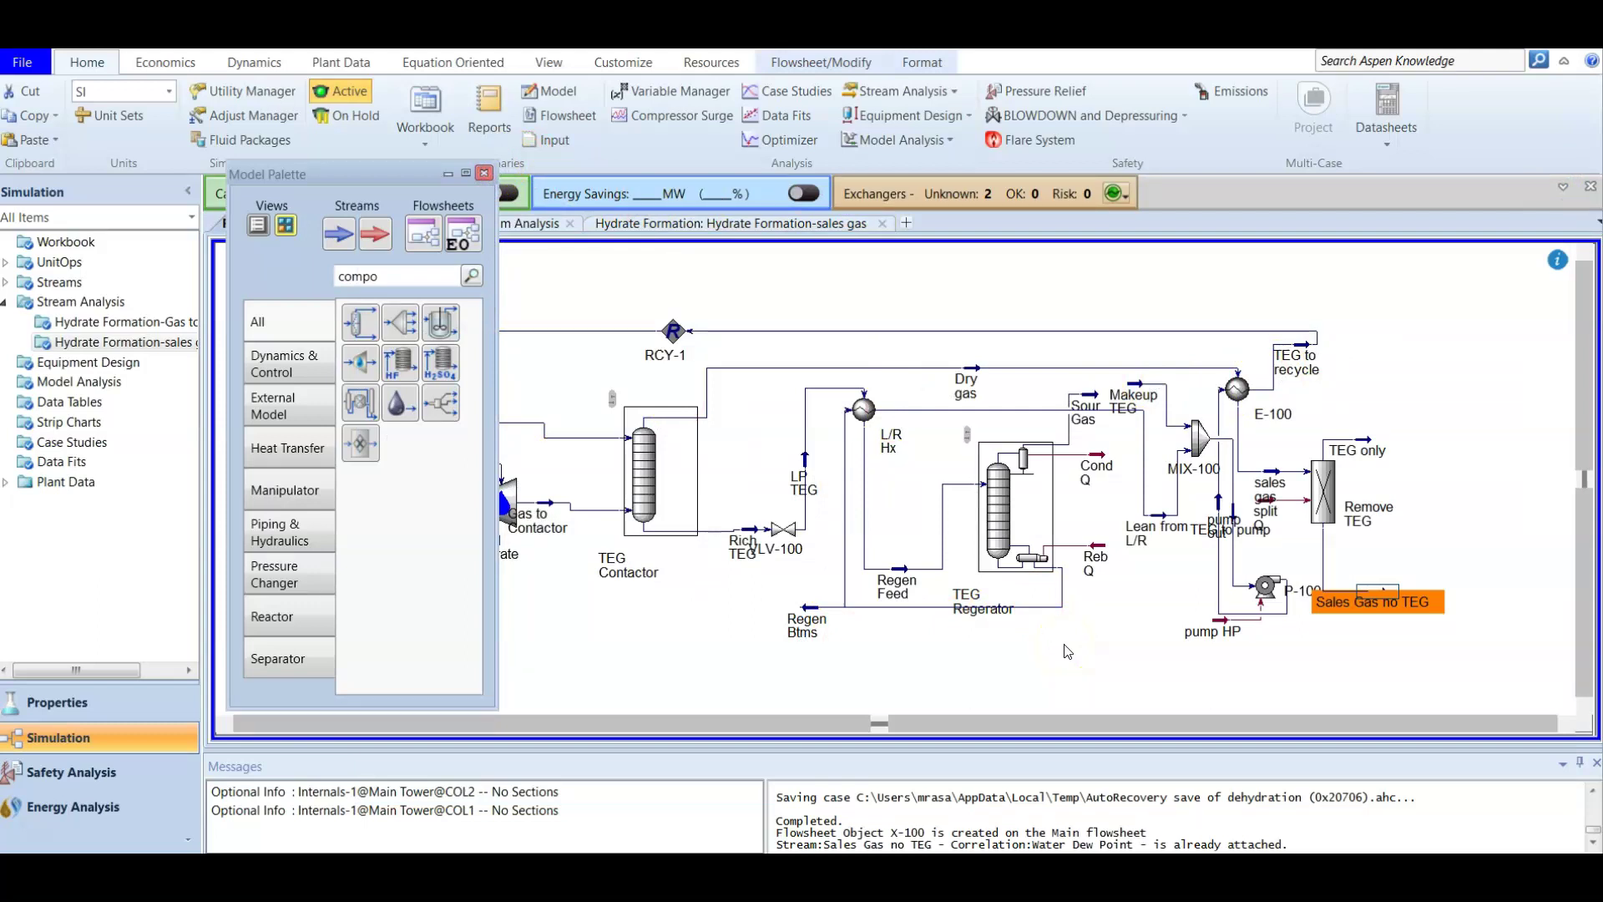
# Step: Hide the Model Palette and review stream data, e.g. Rich TEG at 30.87 °C and 6205 kPa
pyautogui.press('F4')
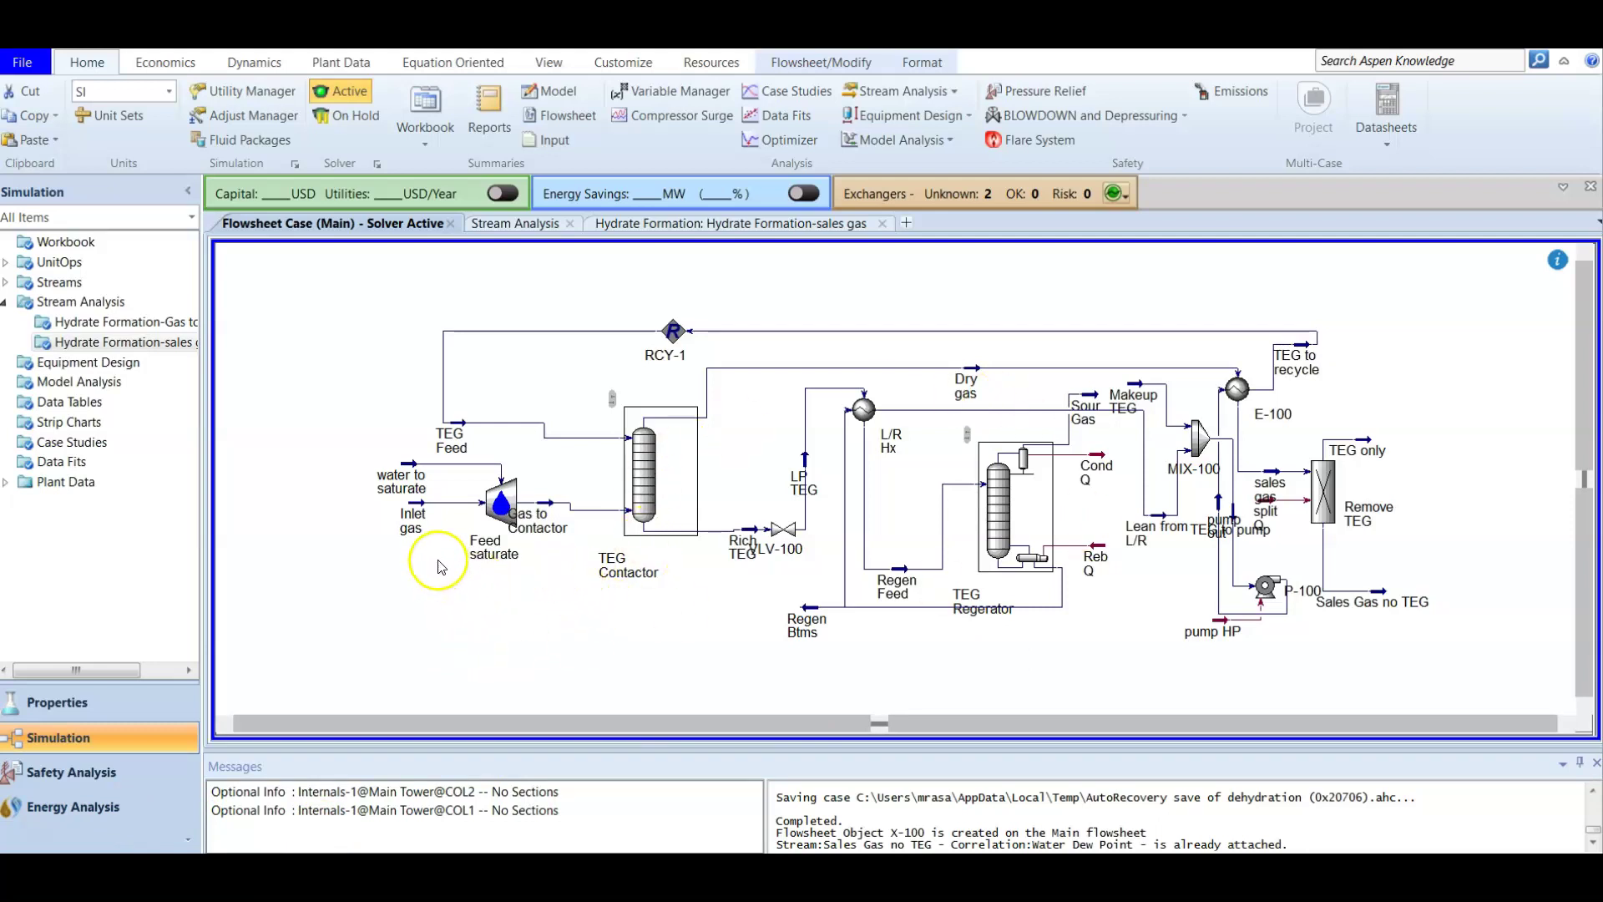
pyautogui.moveTo(420, 523)
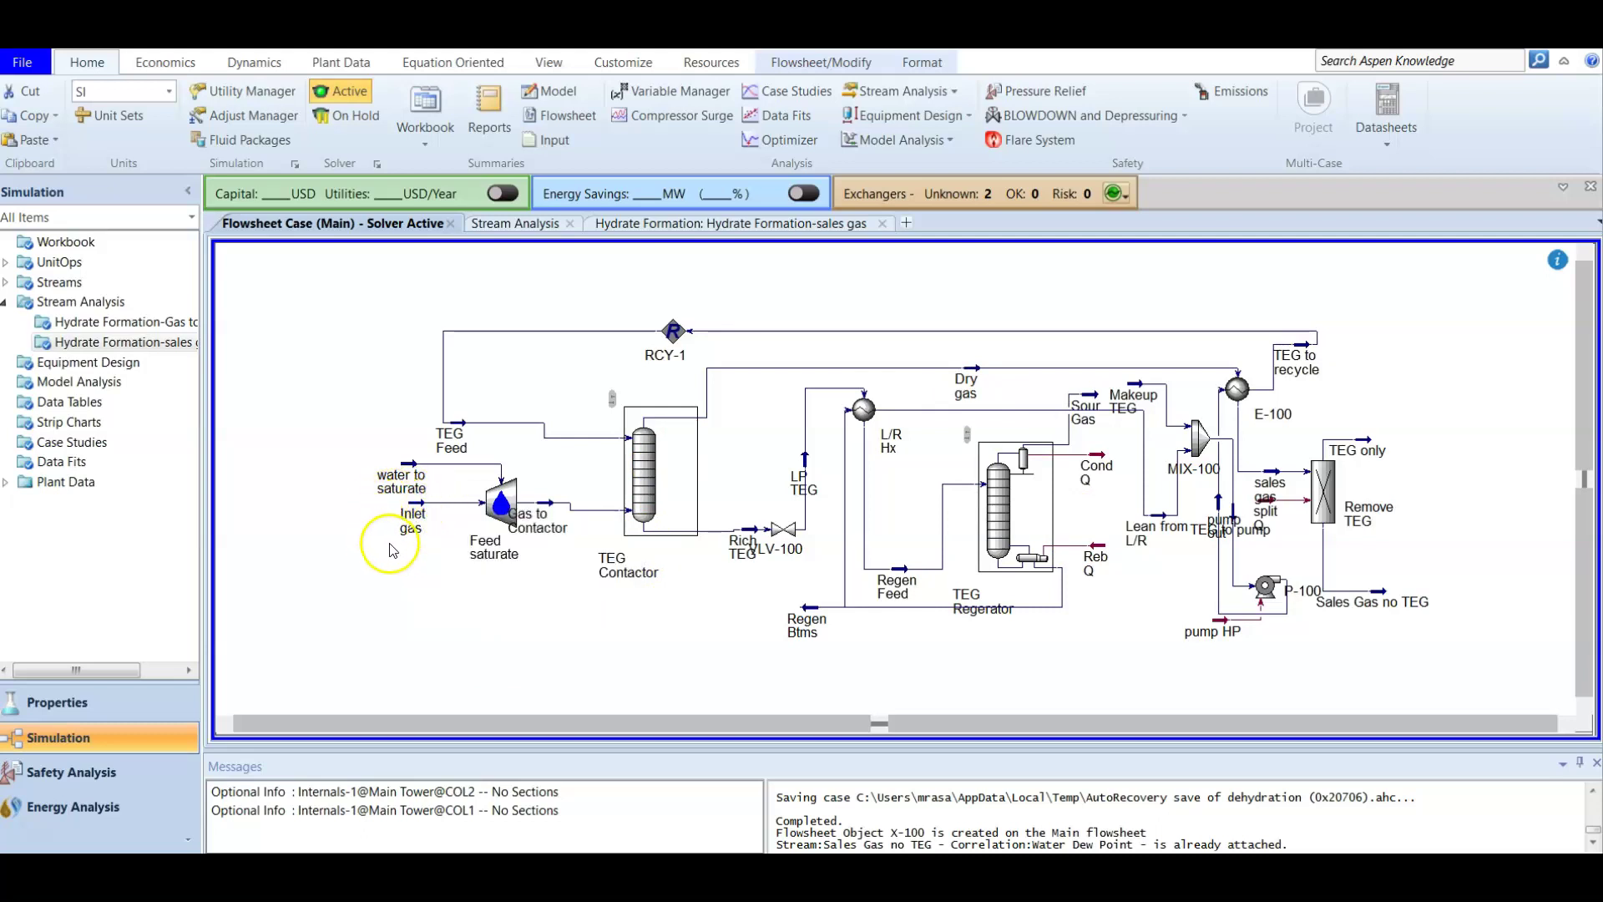
pyautogui.moveTo(439, 489)
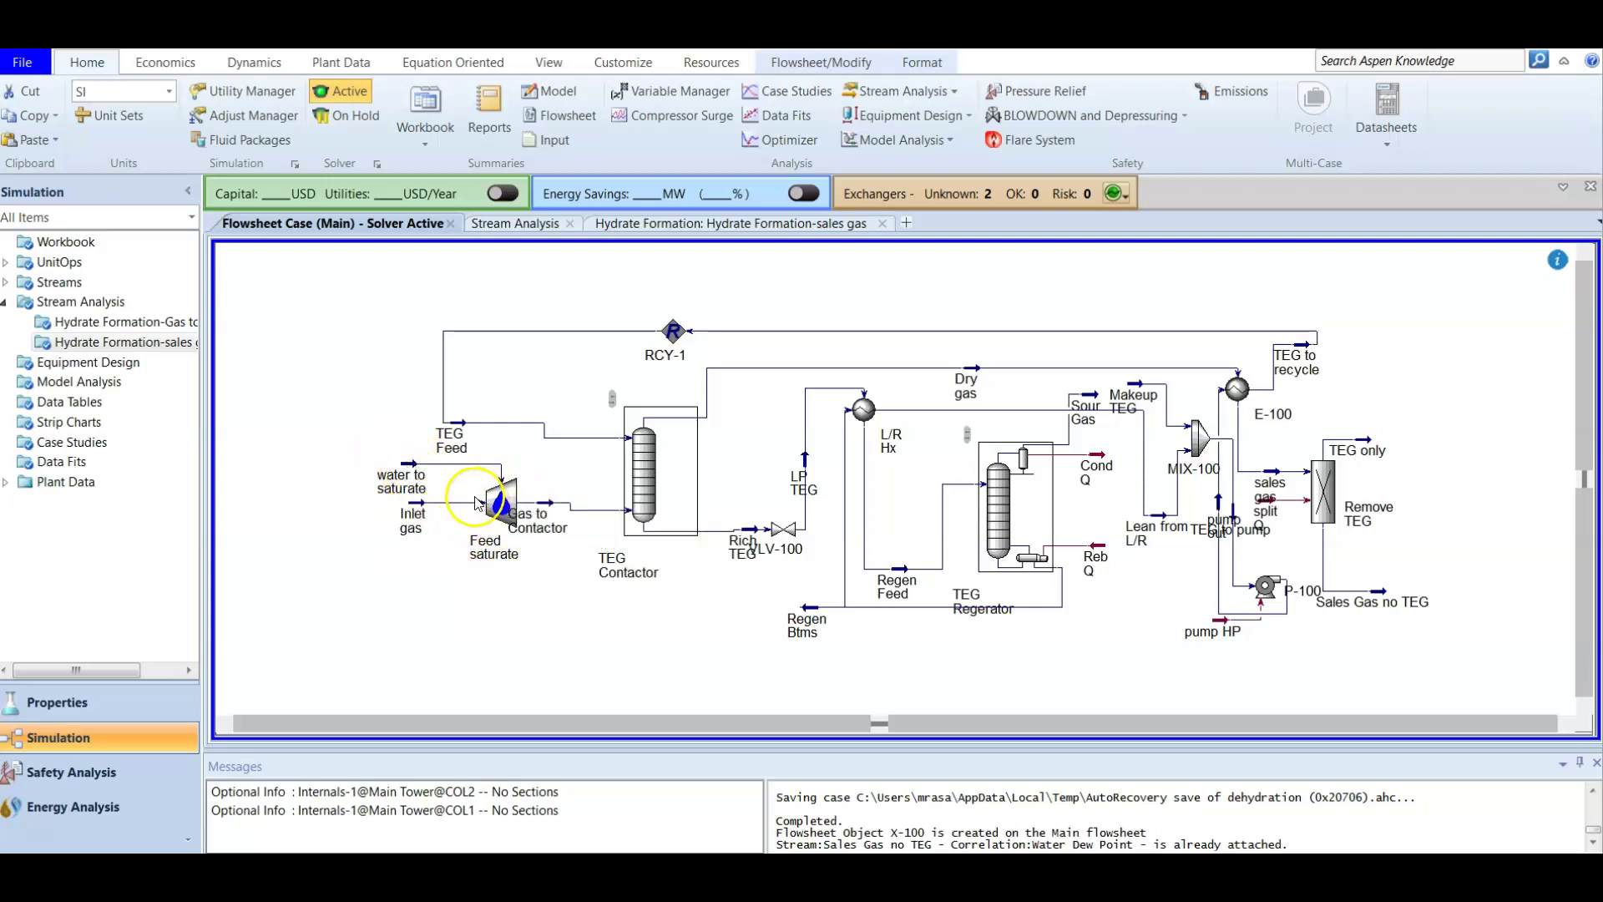
pyautogui.moveTo(549, 508)
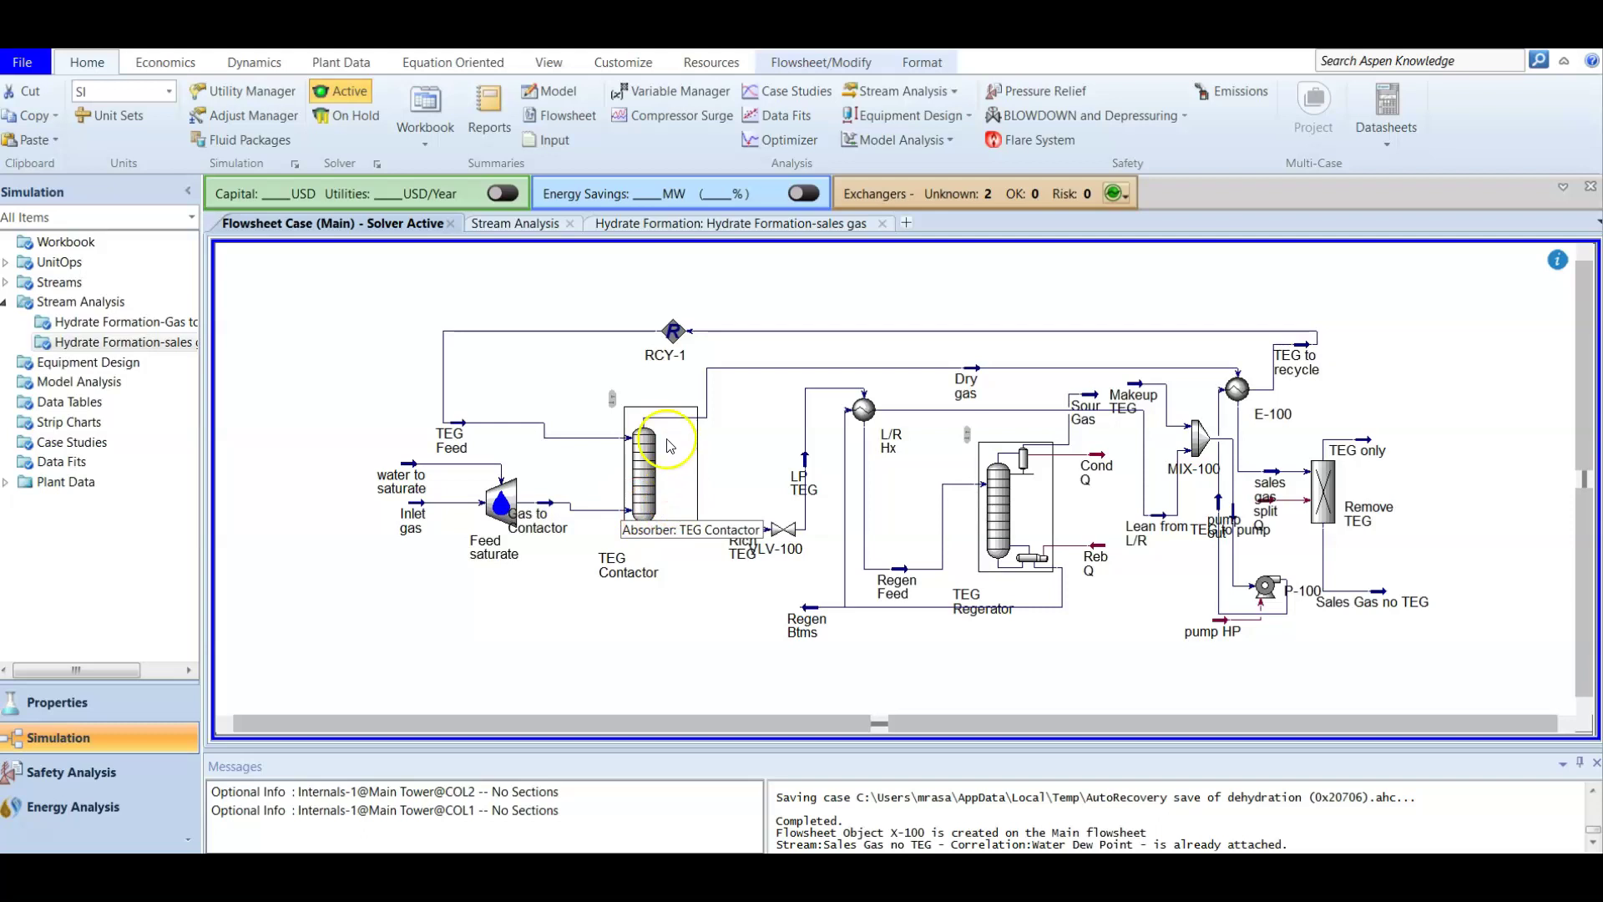
pyautogui.moveTo(480, 436)
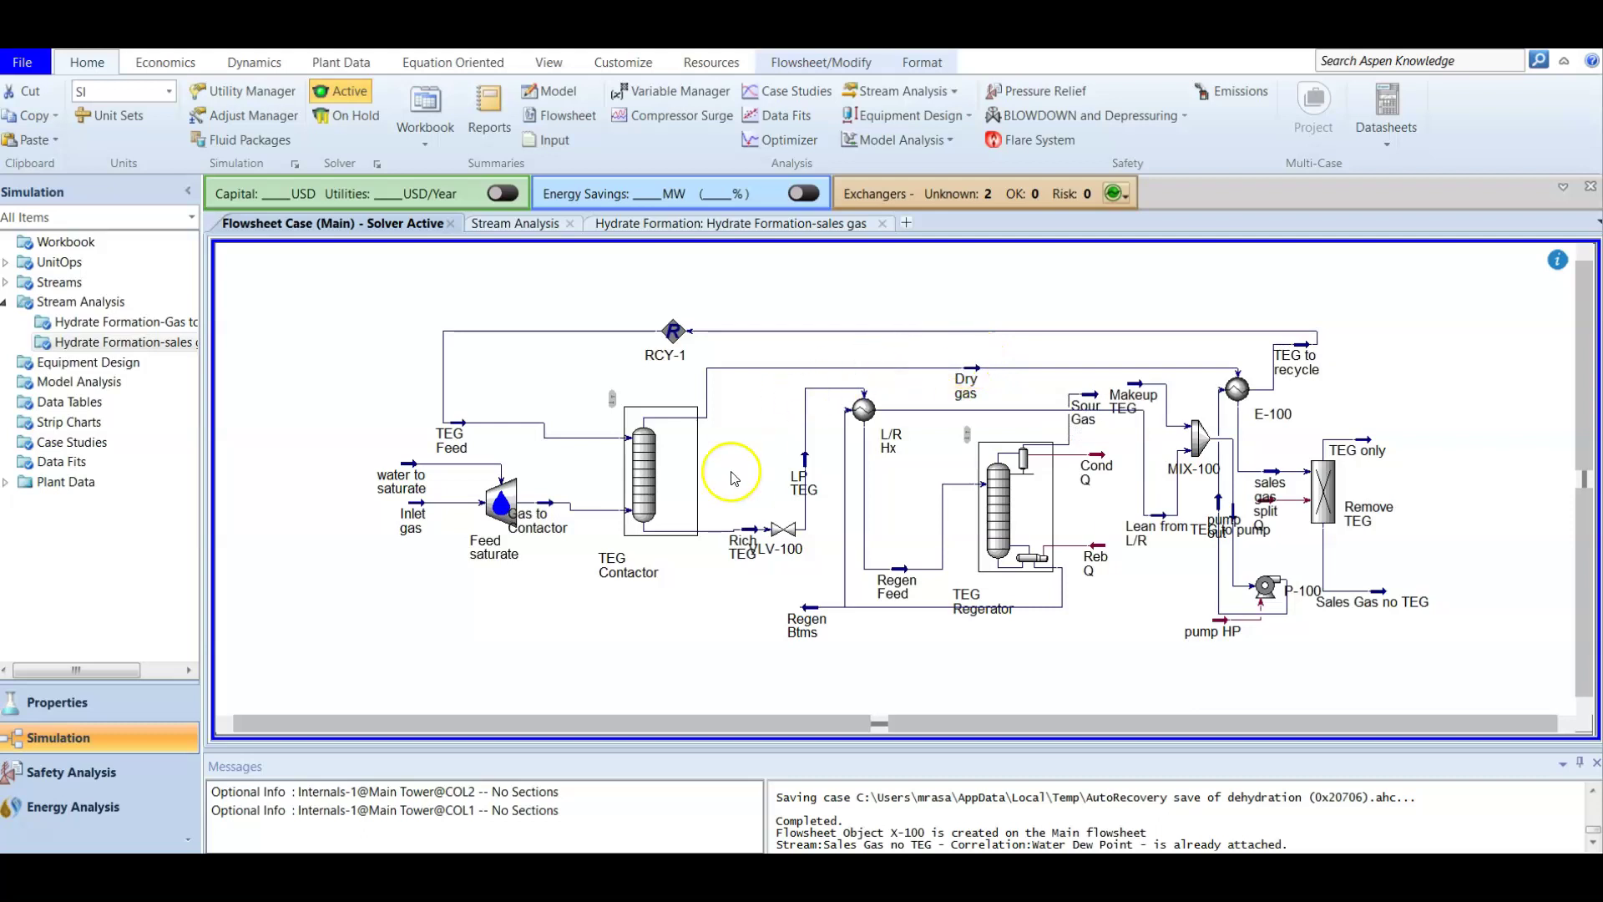
# Step: Drag Rich TEG beneath the TEG Contactor, then review MIX-100 and its Makeup TEG feed
pyautogui.click(752, 533)
pyautogui.moveTo(713, 591); pyautogui.dragTo(711, 591)
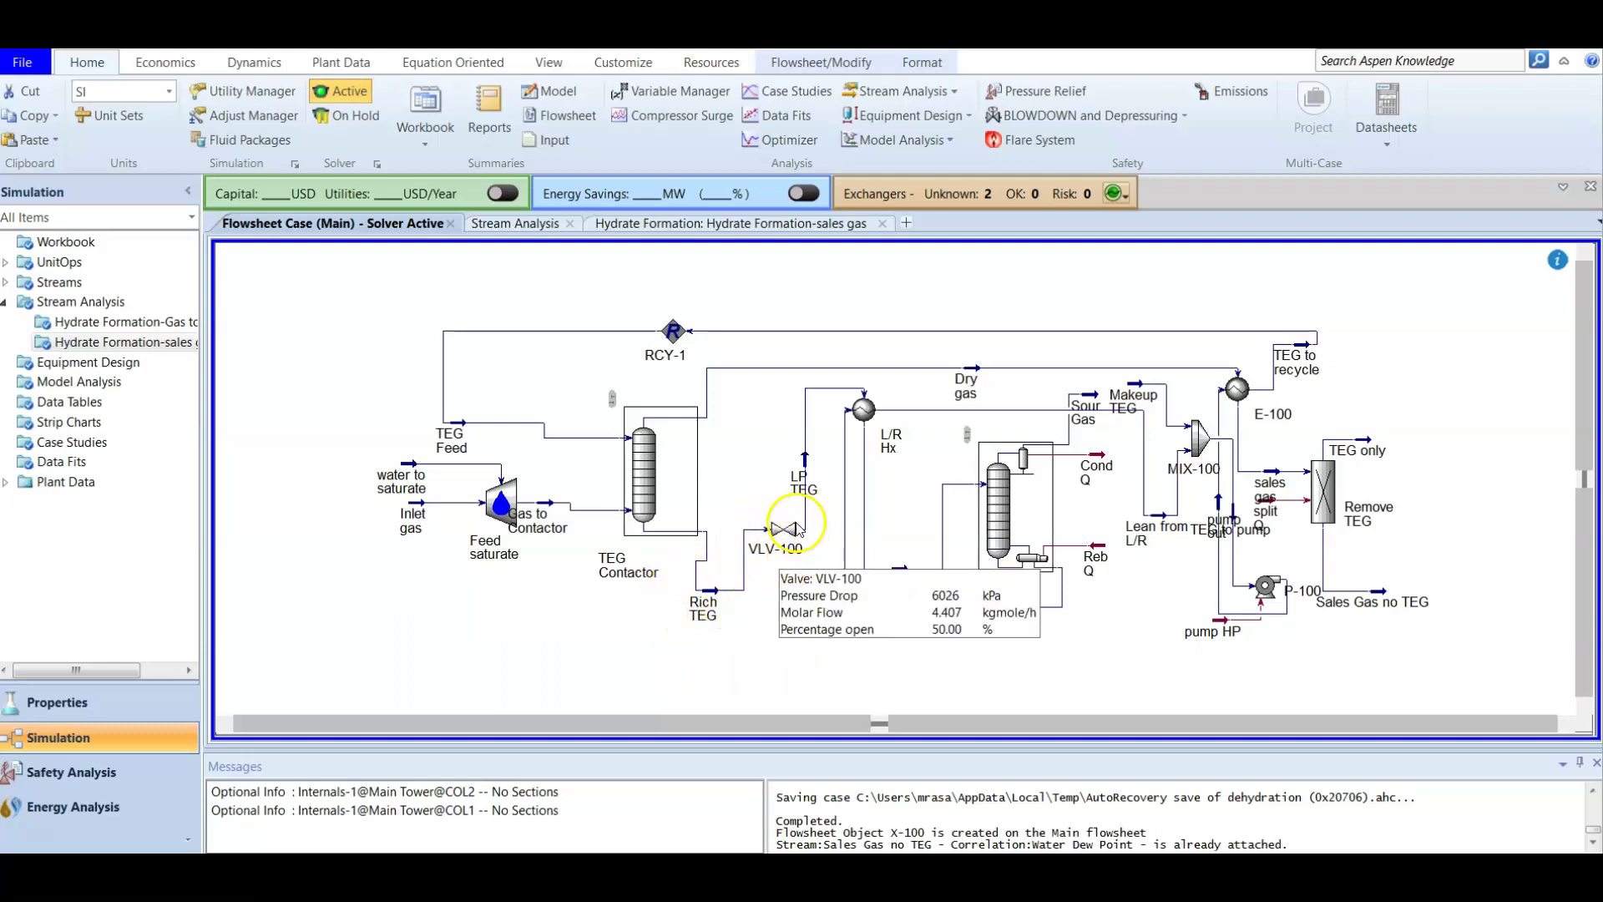
pyautogui.moveTo(806, 553)
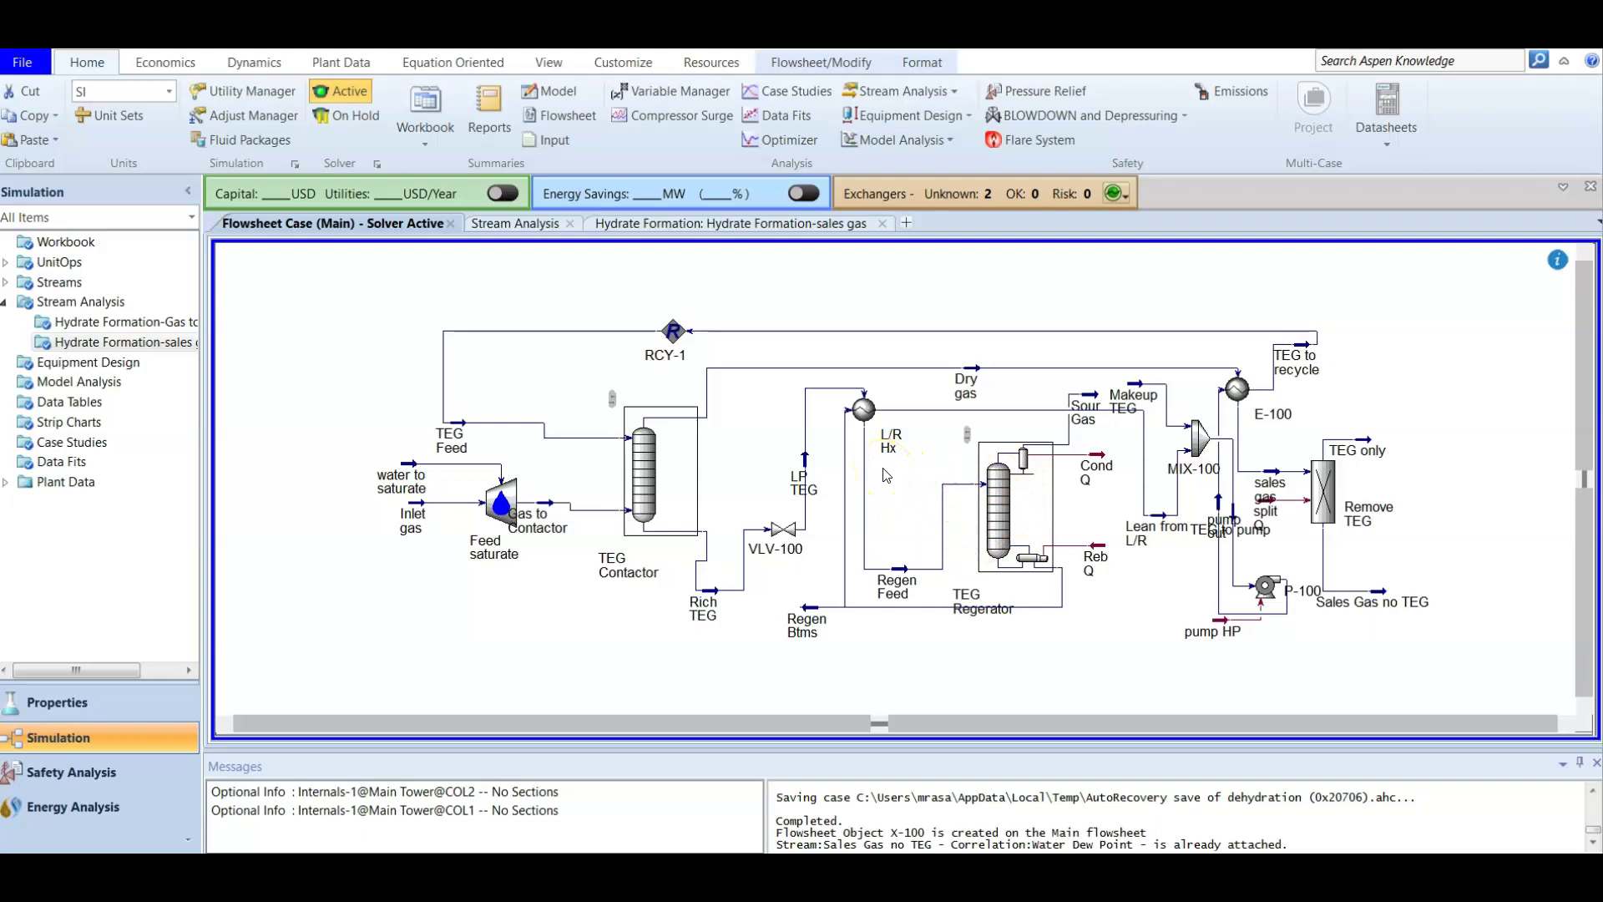
pyautogui.moveTo(929, 576)
pyautogui.moveTo(866, 415)
pyautogui.moveTo(922, 411)
pyautogui.moveTo(1200, 443)
pyautogui.moveTo(1159, 391)
pyautogui.doubleClick(1200, 435)
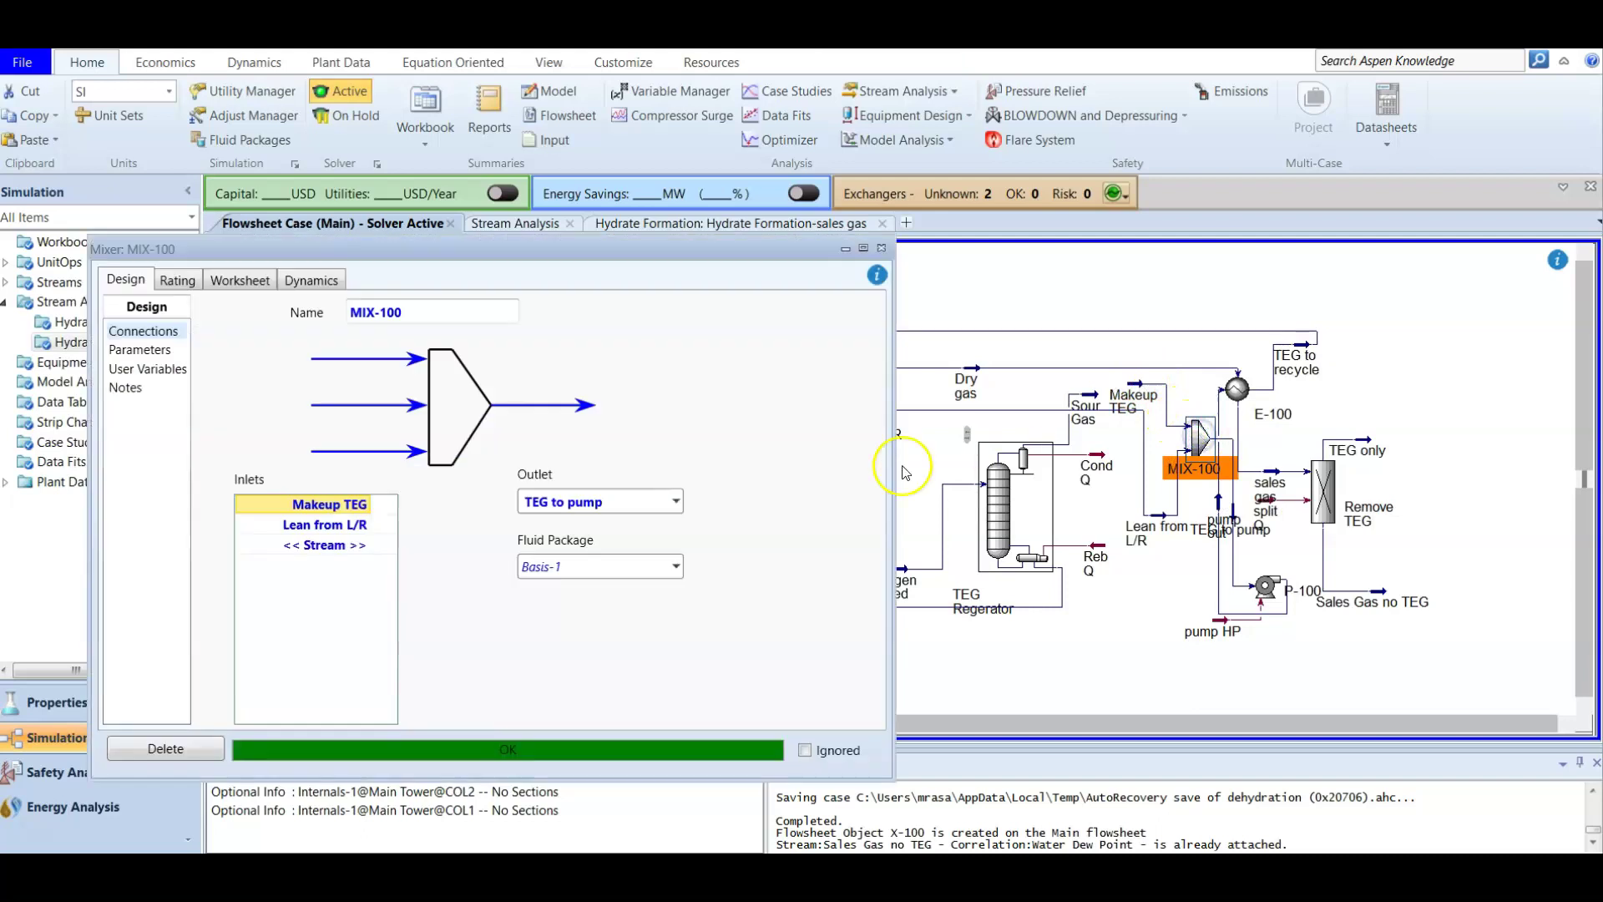
pyautogui.click(881, 249)
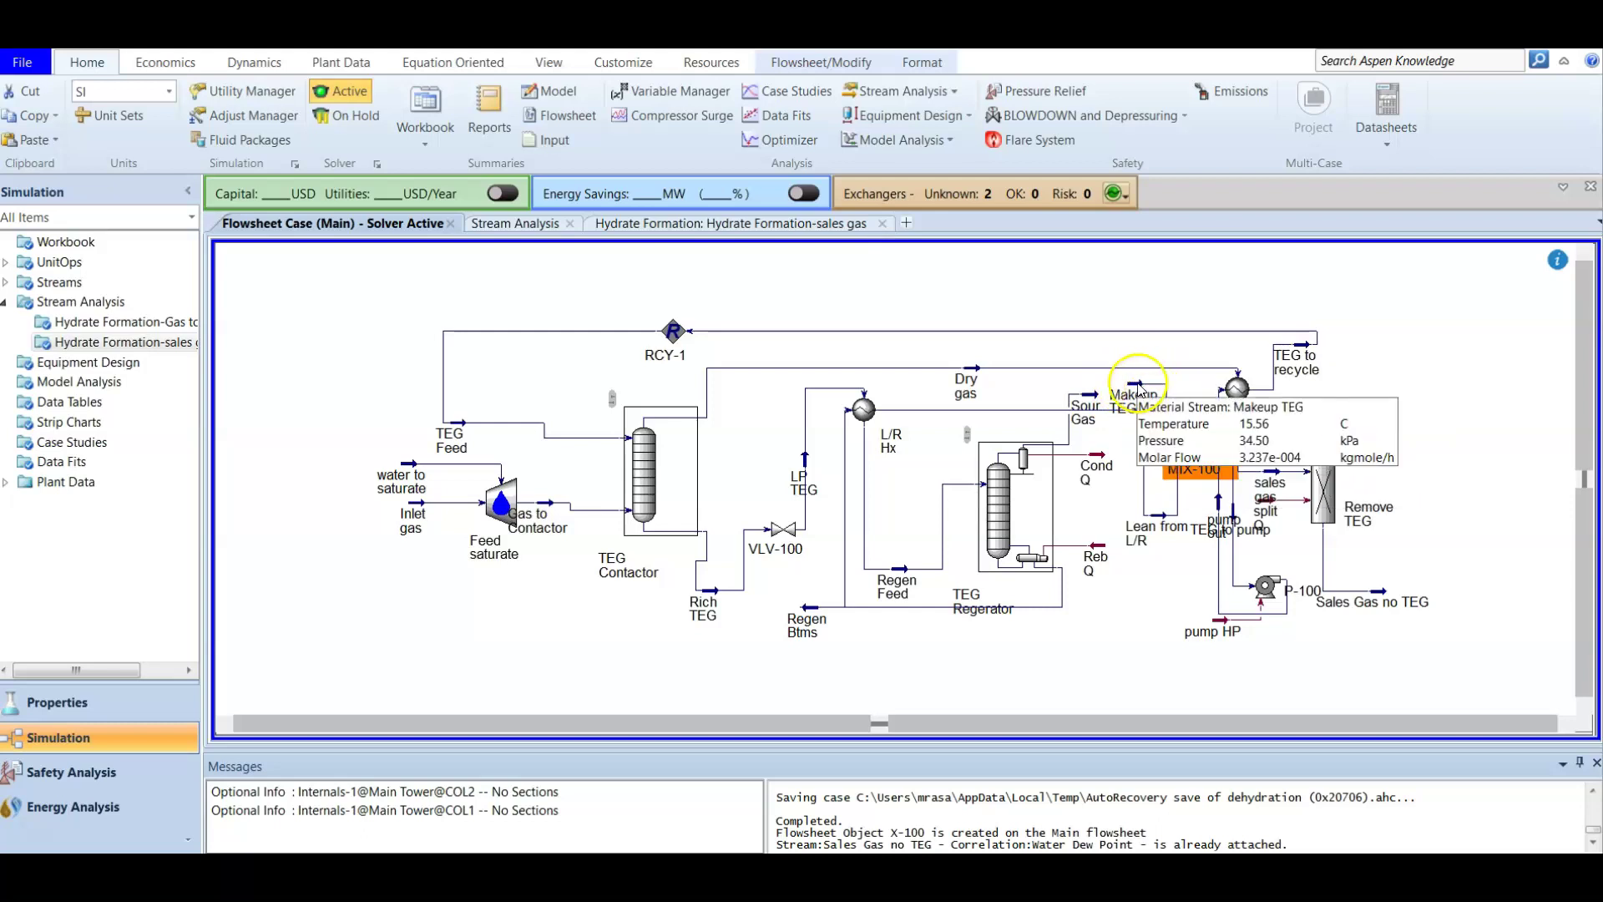
pyautogui.moveTo(1227, 434)
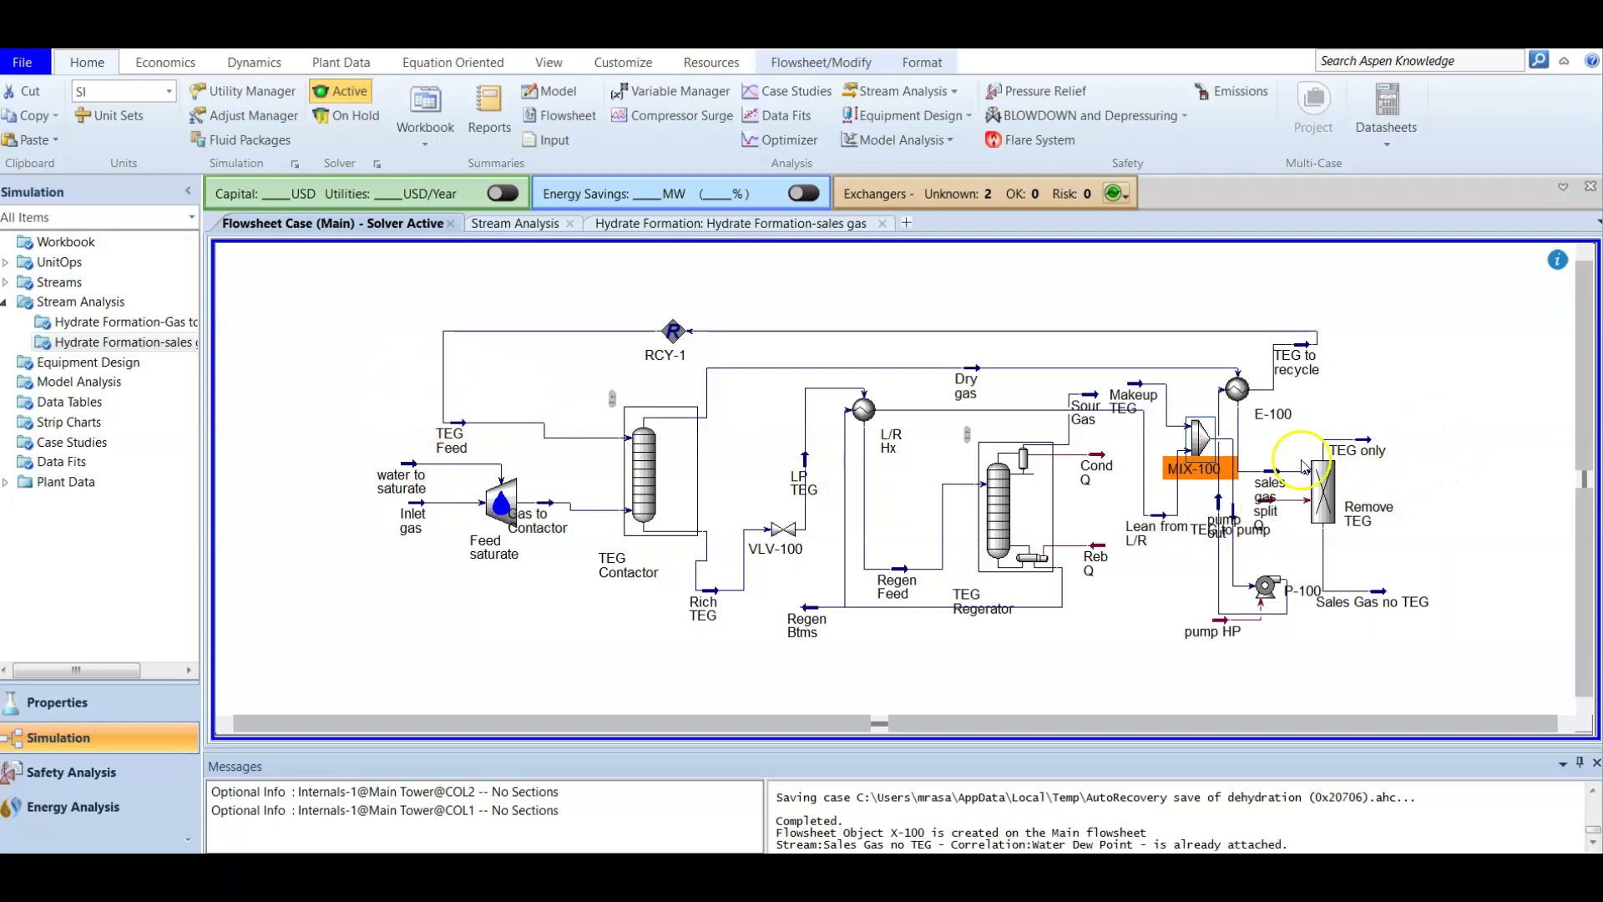
pyautogui.moveTo(1341, 508)
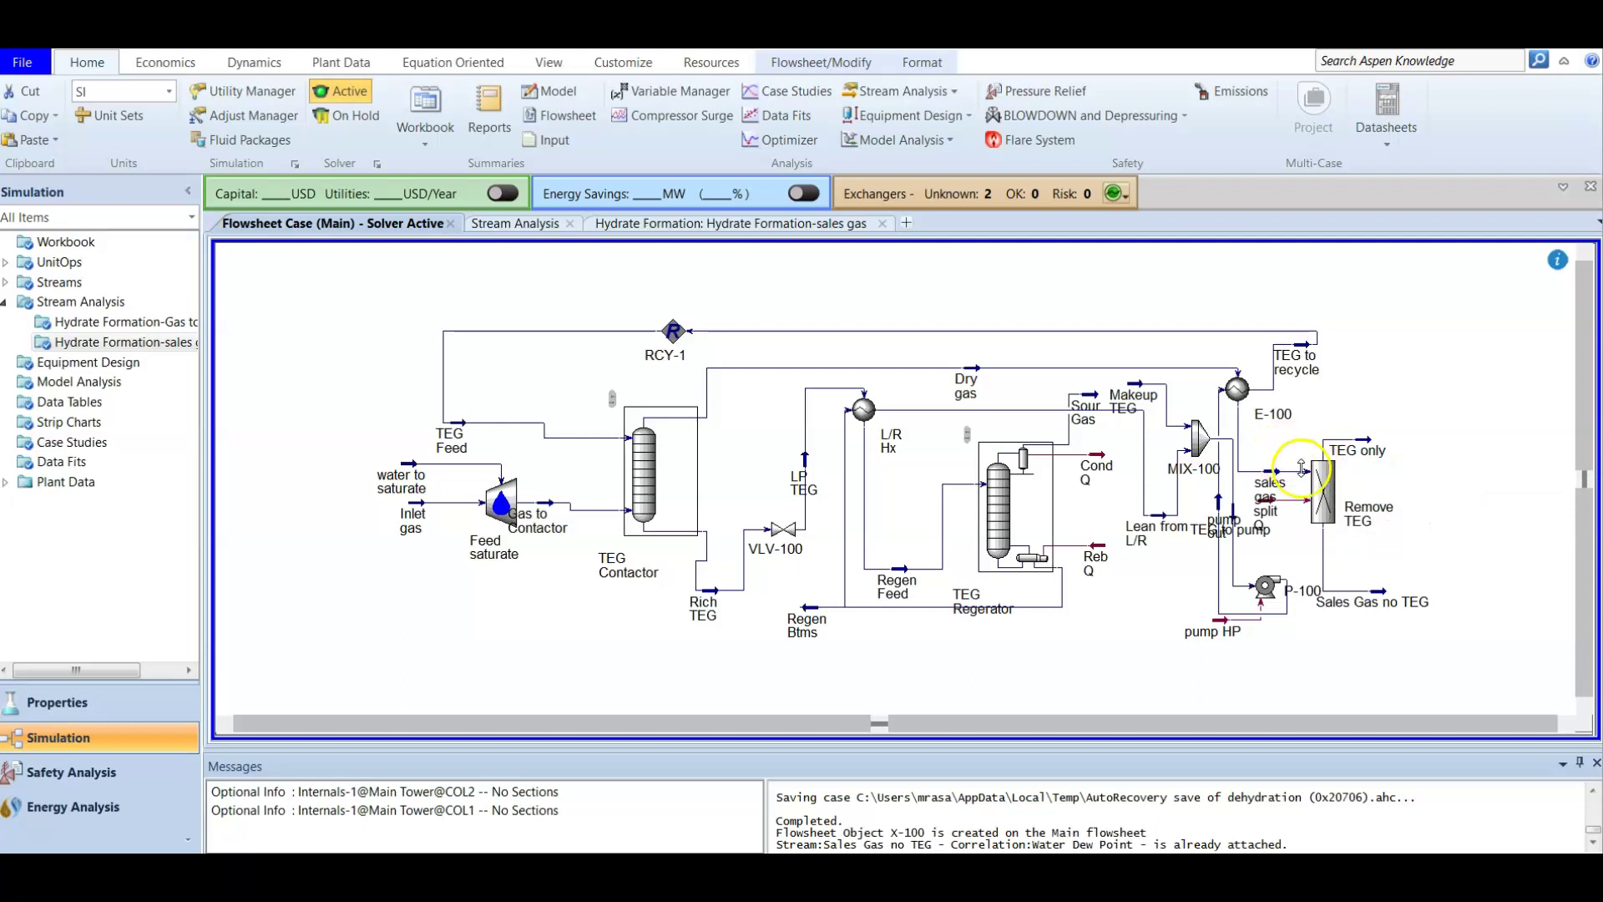
pyautogui.moveTo(1287, 486)
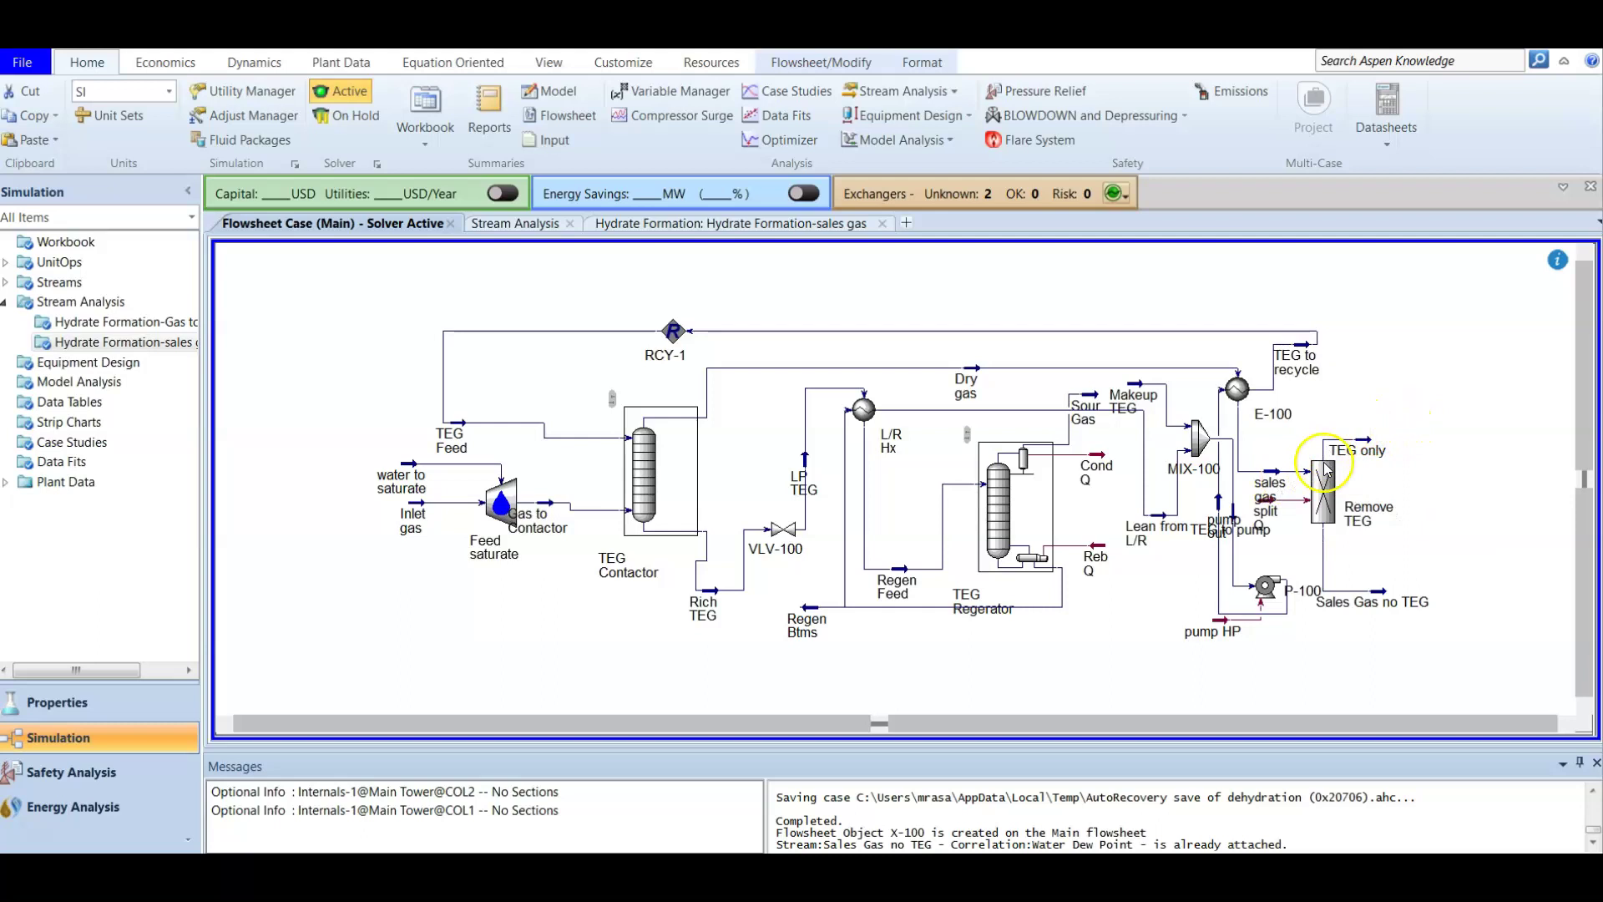
pyautogui.click(1325, 495)
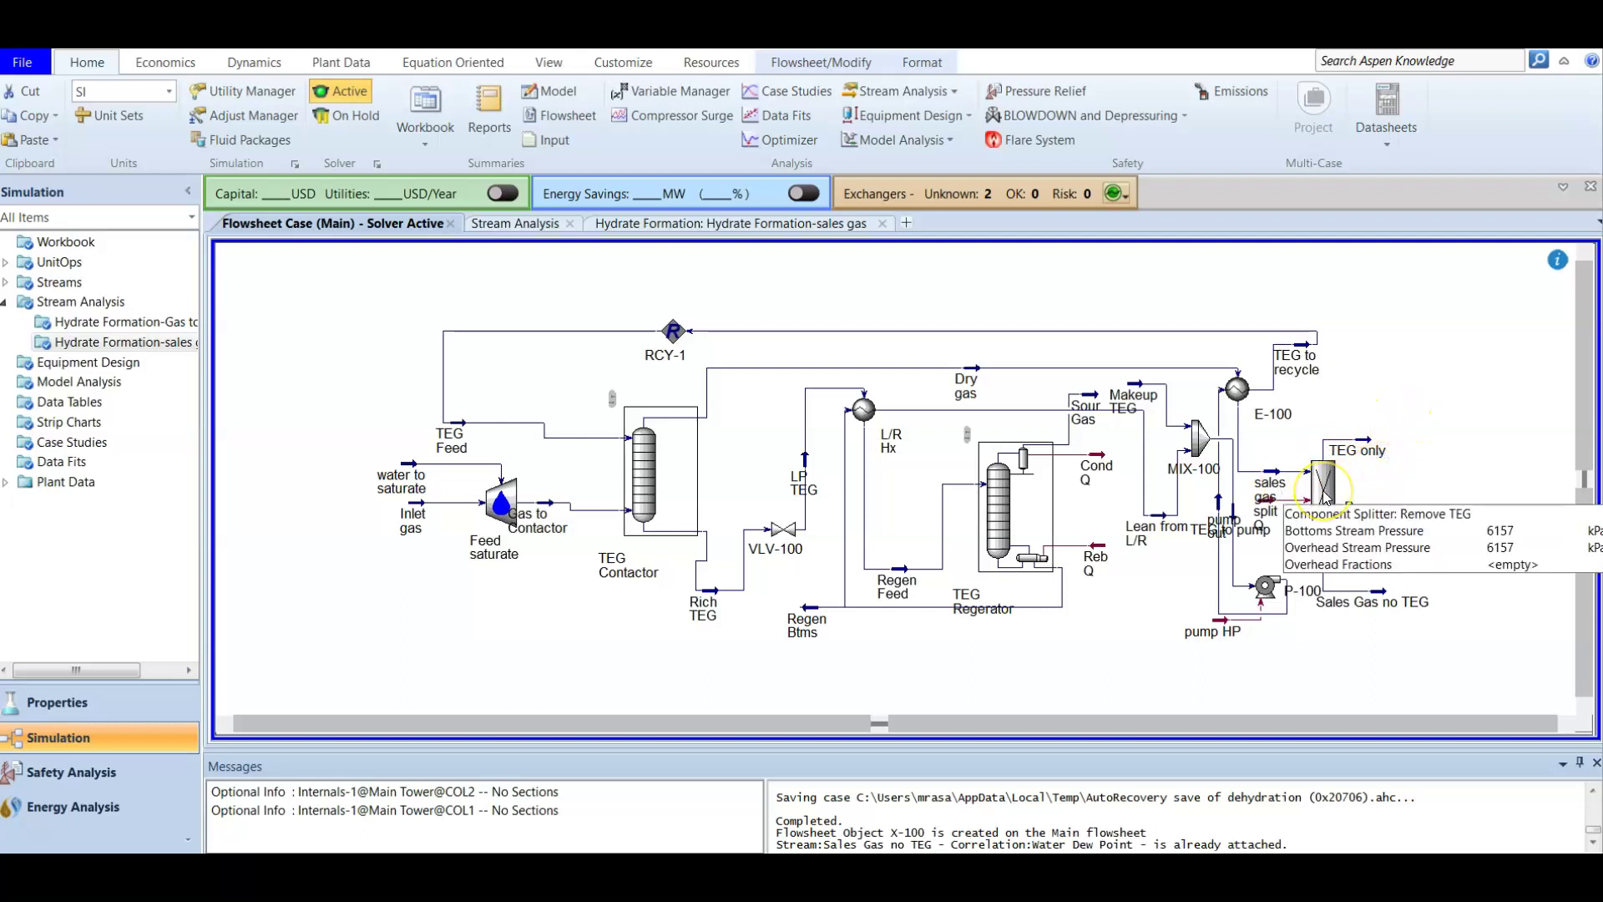
pyautogui.click(1386, 450)
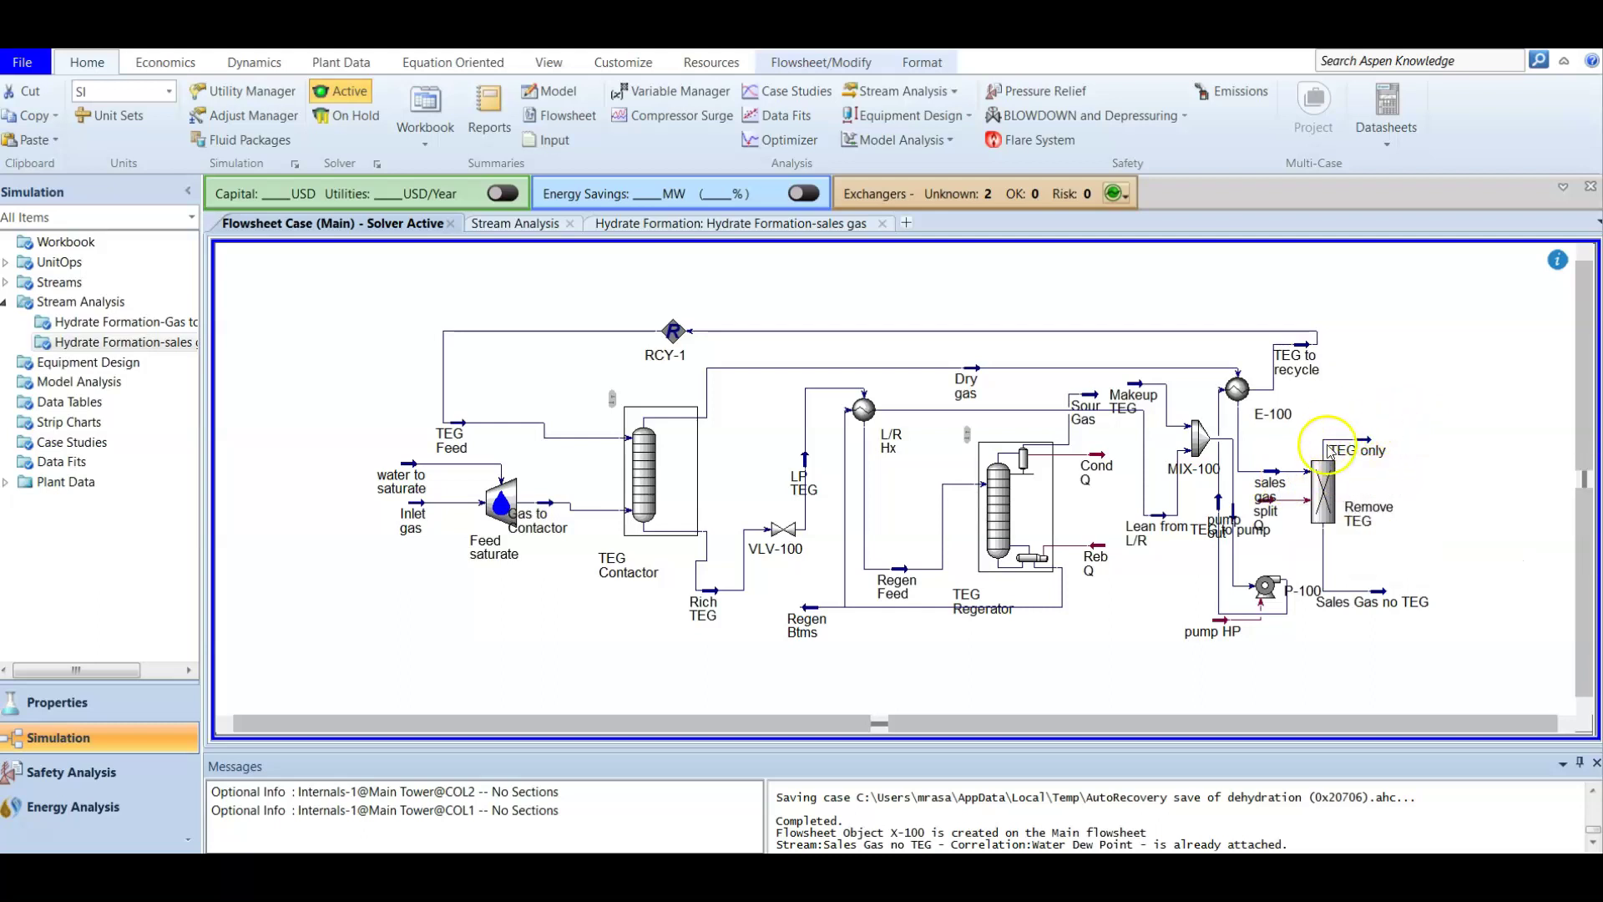
pyautogui.moveTo(1403, 618)
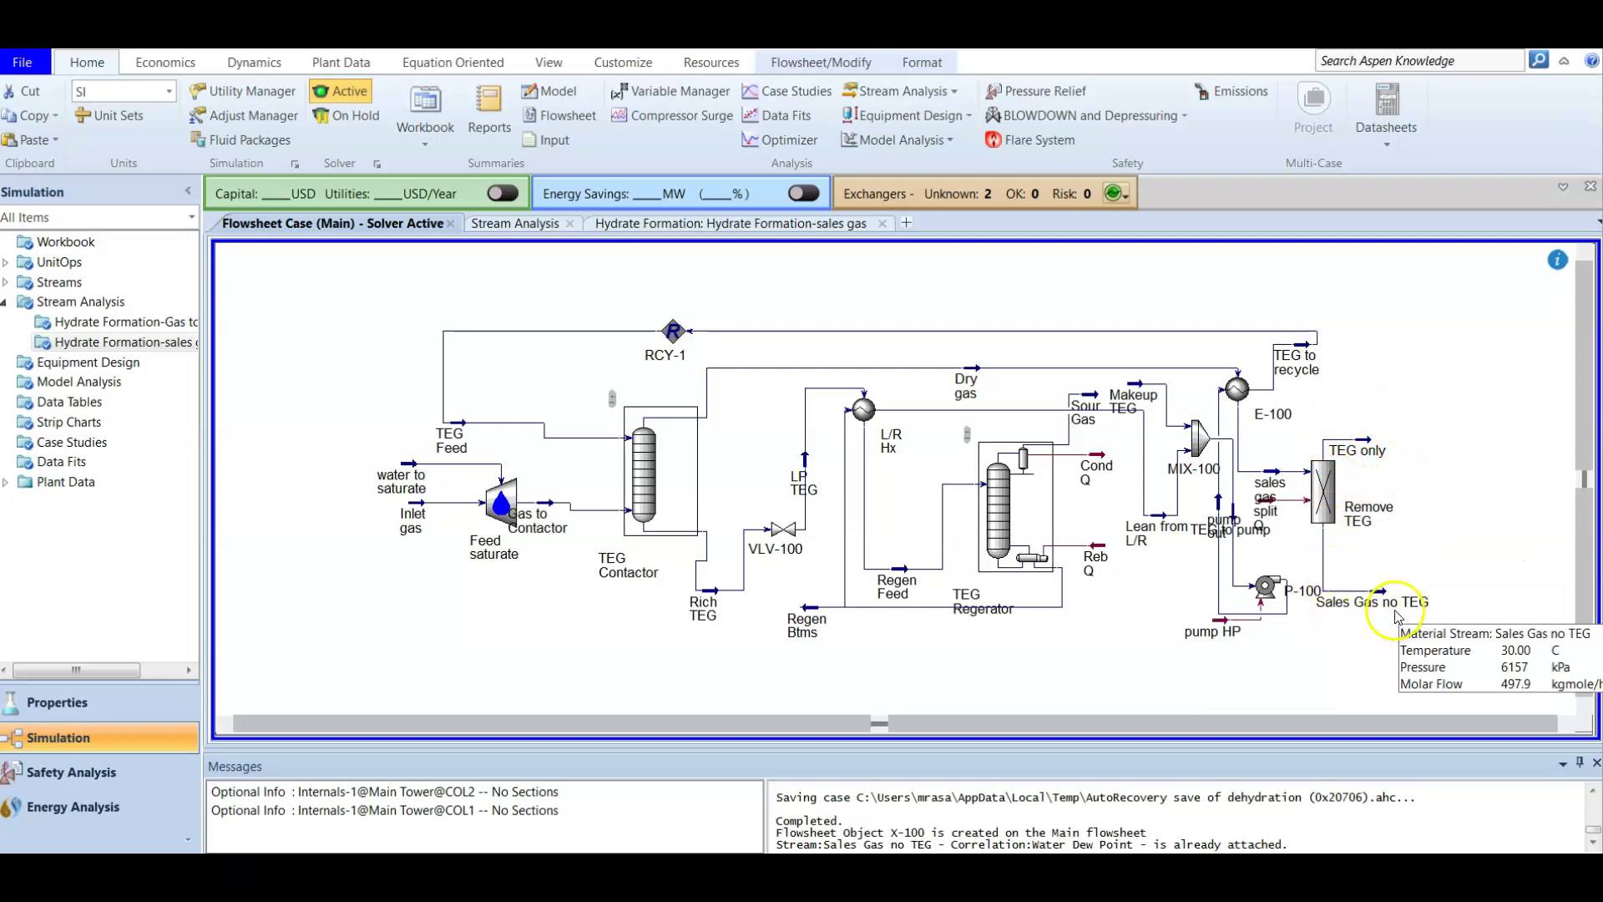